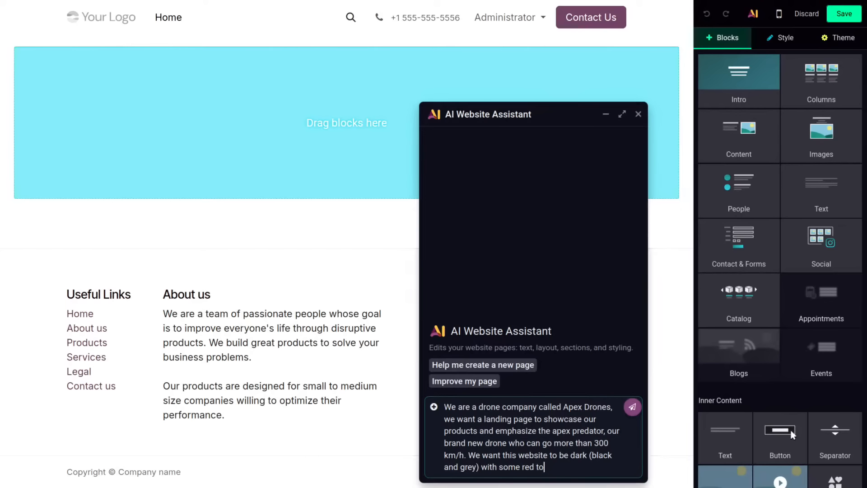
Step: Finish the Apex Drones landing page brief with "touches", send it to the AI assistant, and follow up with "are you done ?"
{"action": "type", "text": "uches"}
{"action": "key", "text": "Return"}
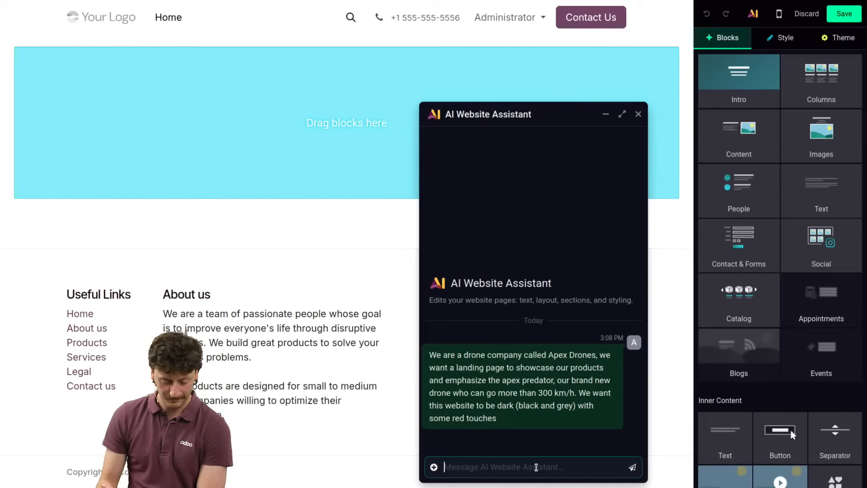
{"action": "type", "text": "are t"}
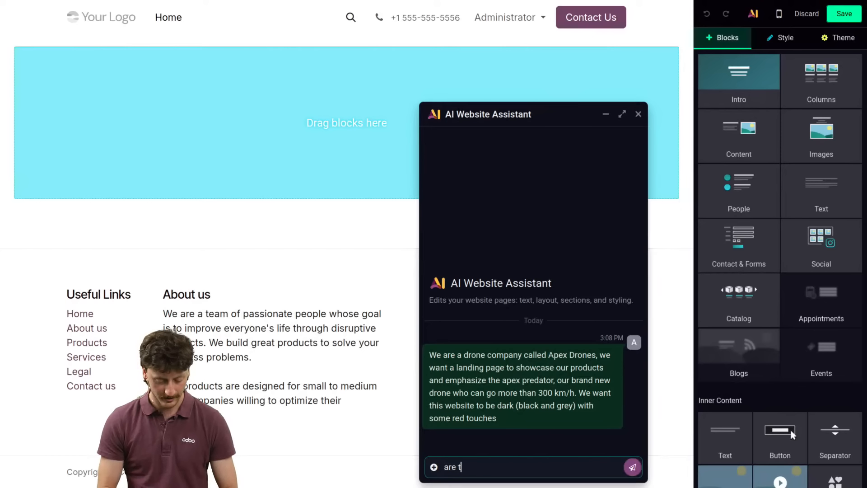
{"action": "key", "text": "BackSpace"}
{"action": "type", "text": "you done ?"}
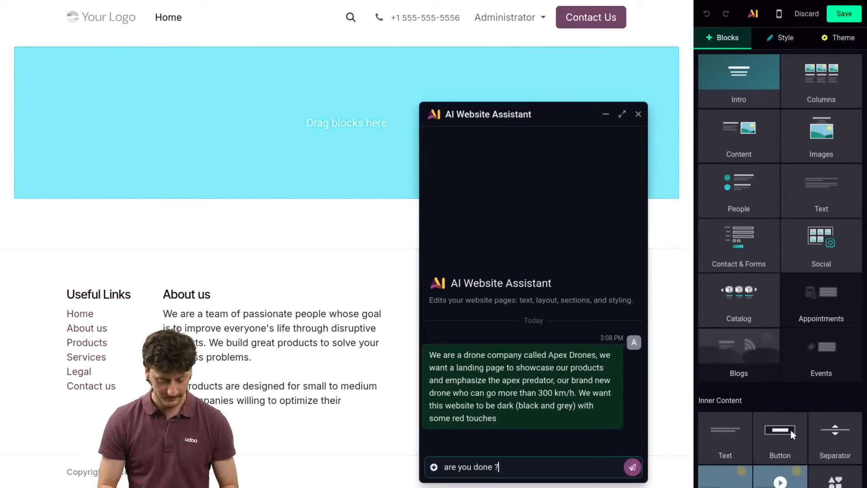
{"action": "key", "text": "Return"}
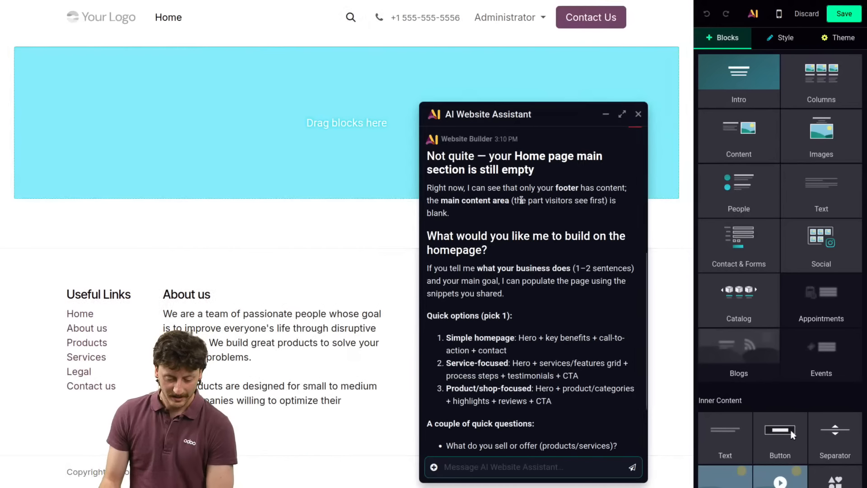
Step: Read the assistant's reply and send the request "make a super simple homepage with a green theme for our drones"
{"action": "scroll", "coordinate": [551, 195], "scroll_direction": "down", "scroll_amount": 2}
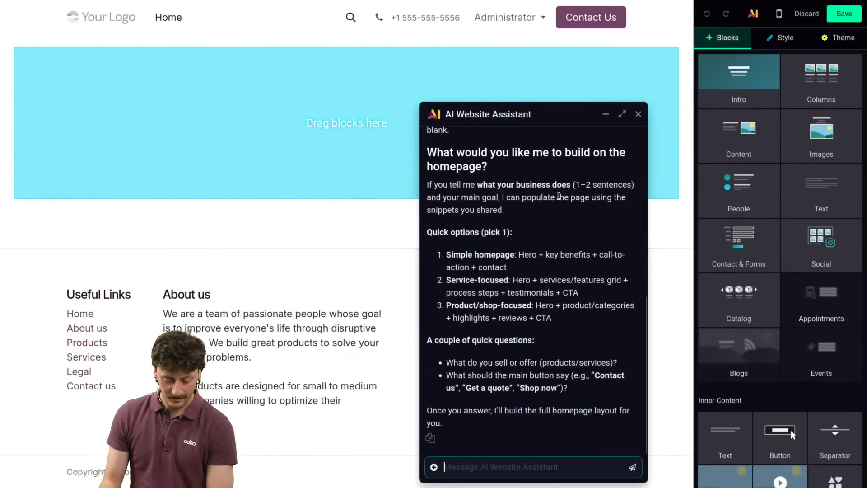
{"action": "scroll", "coordinate": [542, 411], "scroll_direction": "up", "scroll_amount": 4}
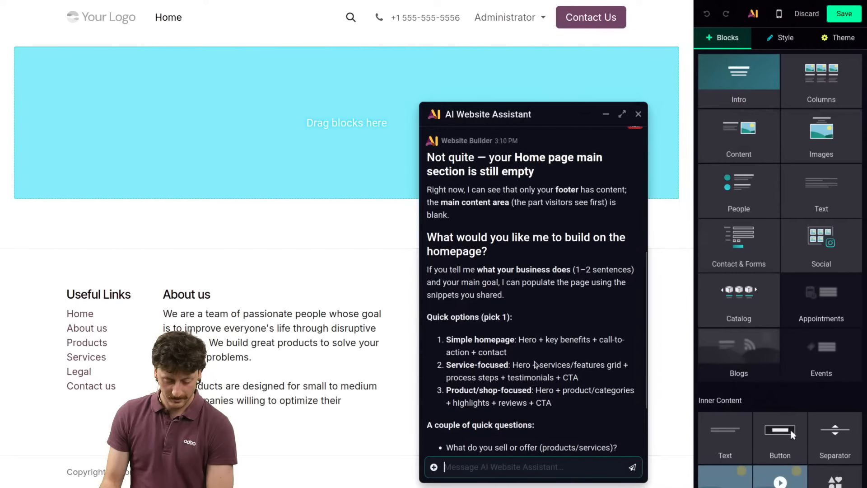
{"action": "scroll", "coordinate": [534, 362], "scroll_direction": "down", "scroll_amount": 5}
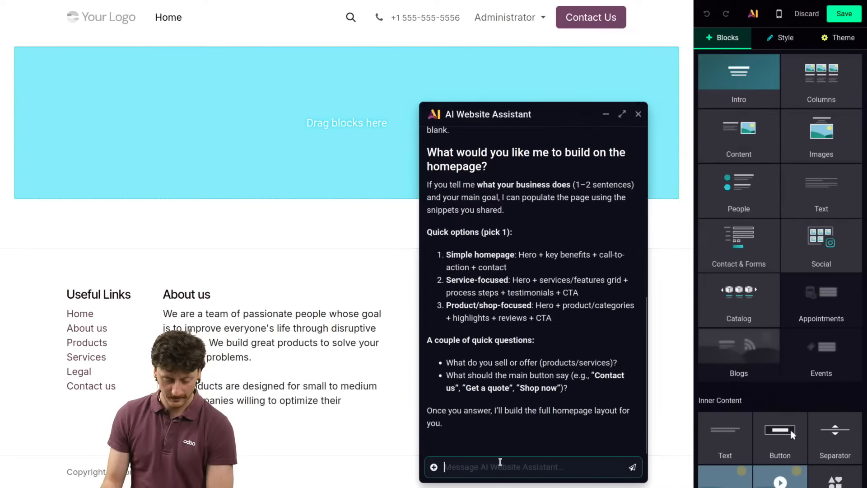
{"action": "type", "text": "make a sup"}
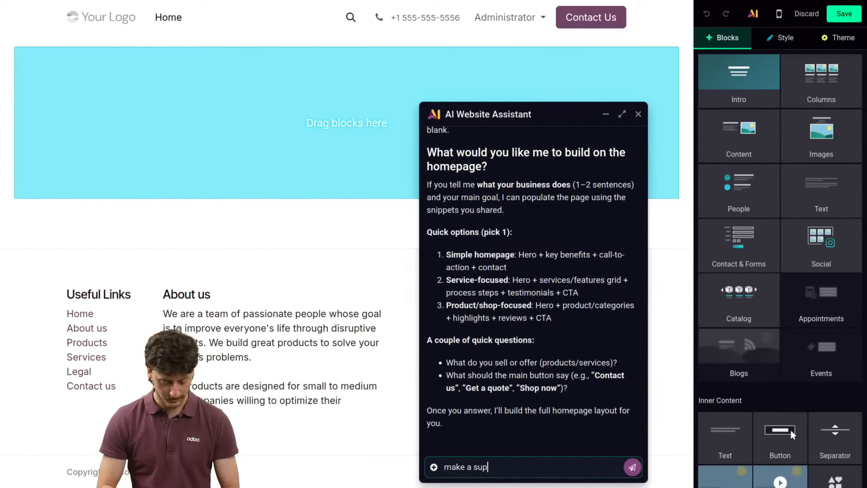
{"action": "type", "text": "er simple homepa"}
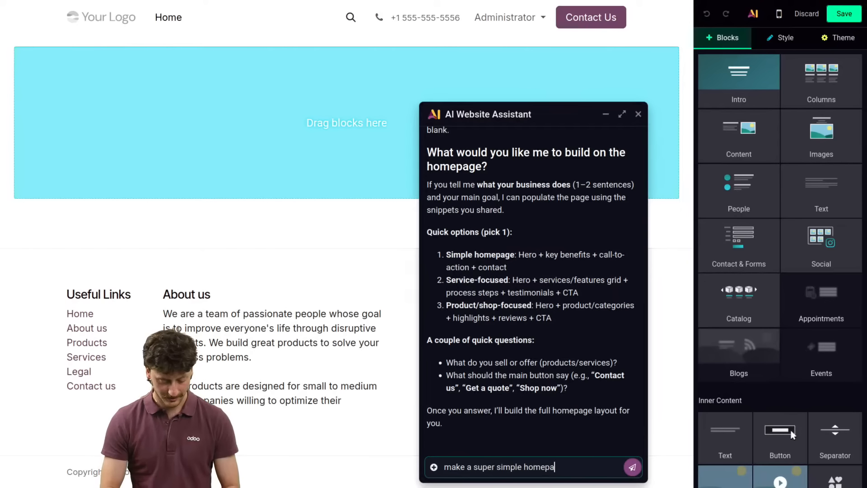
{"action": "type", "text": "ge with a green"}
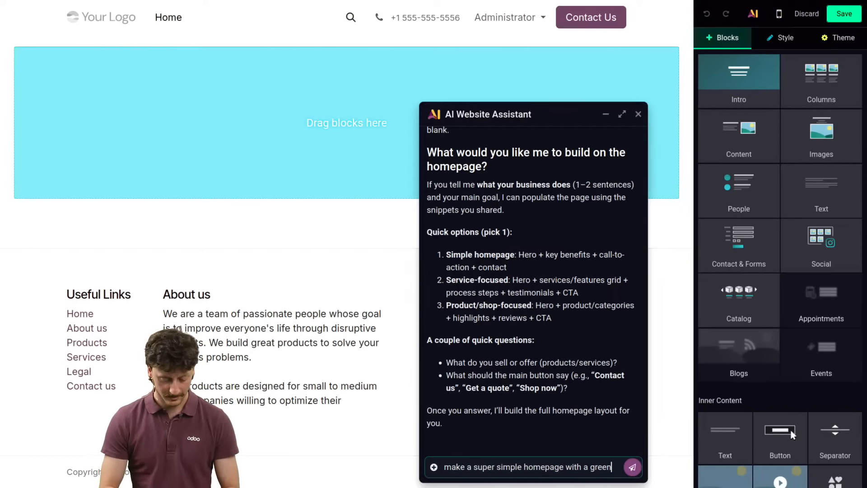
{"action": "type", "text": " theme for o"}
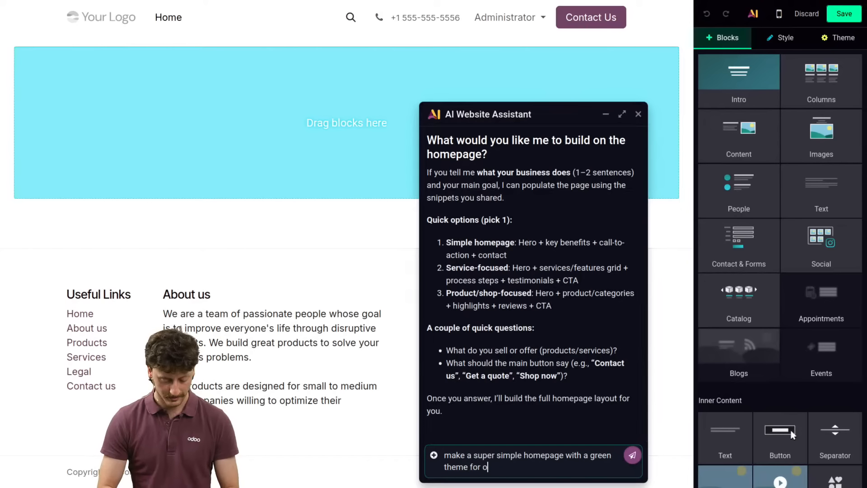
{"action": "type", "text": "ur drones"}
{"action": "key", "text": "Return"}
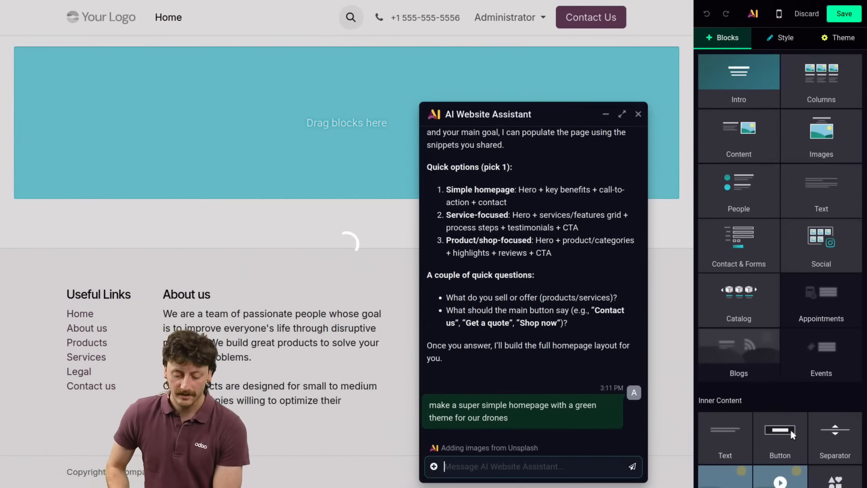
{"action": "key", "text": "ctrl+alt+Right"}
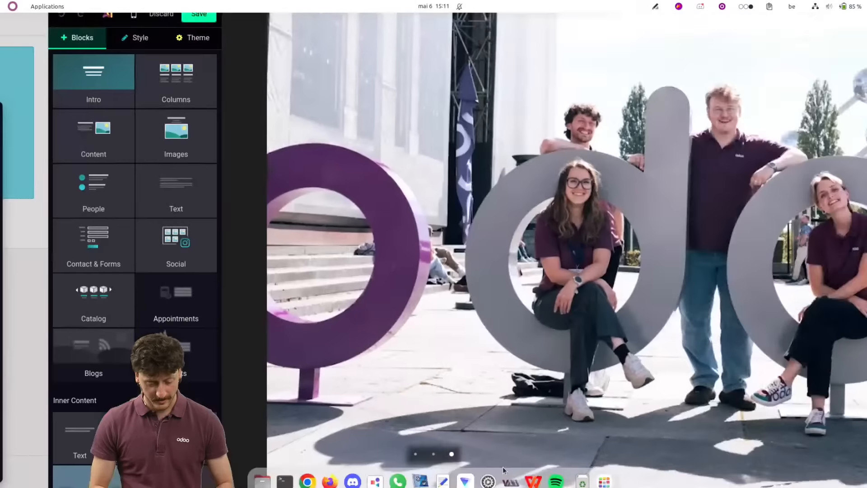
{"action": "key", "text": "ctrl+alt+Left"}
{"action": "key", "text": "ctrl+alt+Right"}
{"action": "key", "text": "ctrl+alt+Left"}
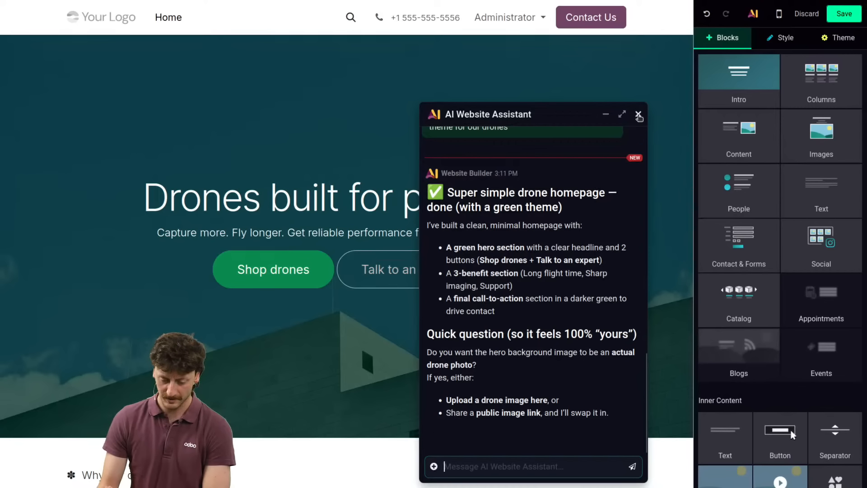
Step: Close the AI assistant, review the generated drone homepage from hero to footer, and save the page
{"action": "left_click", "coordinate": [638, 114]}
{"action": "scroll", "coordinate": [482, 142], "scroll_direction": "down", "scroll_amount": 12}
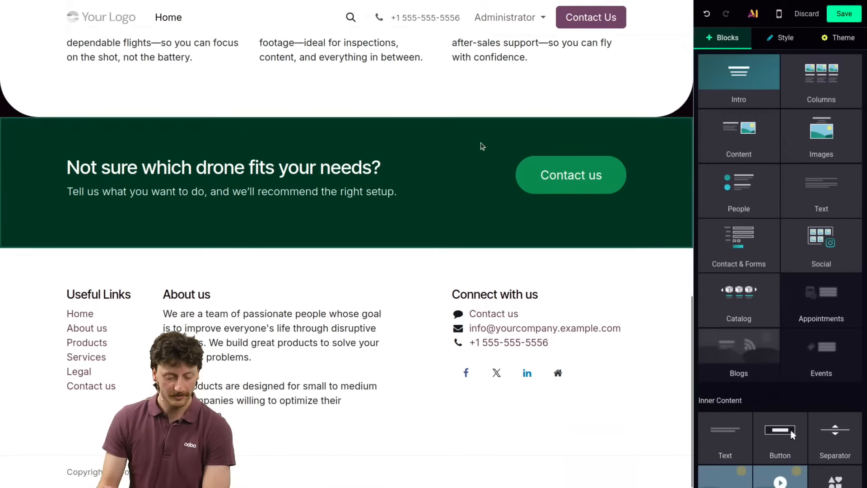
{"action": "scroll", "coordinate": [479, 140], "scroll_direction": "up", "scroll_amount": 6}
{"action": "scroll", "coordinate": [480, 140], "scroll_direction": "up", "scroll_amount": 4}
{"action": "scroll", "coordinate": [479, 140], "scroll_direction": "down", "scroll_amount": 4}
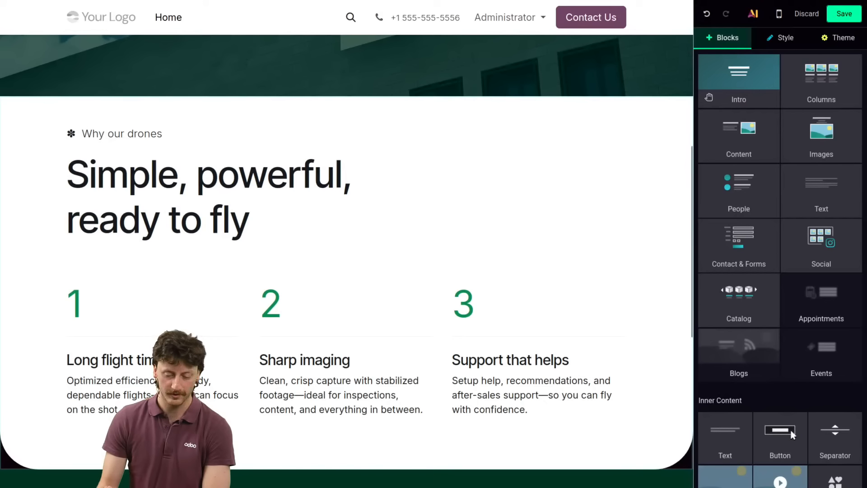
{"action": "scroll", "coordinate": [650, 149], "scroll_direction": "up", "scroll_amount": 4}
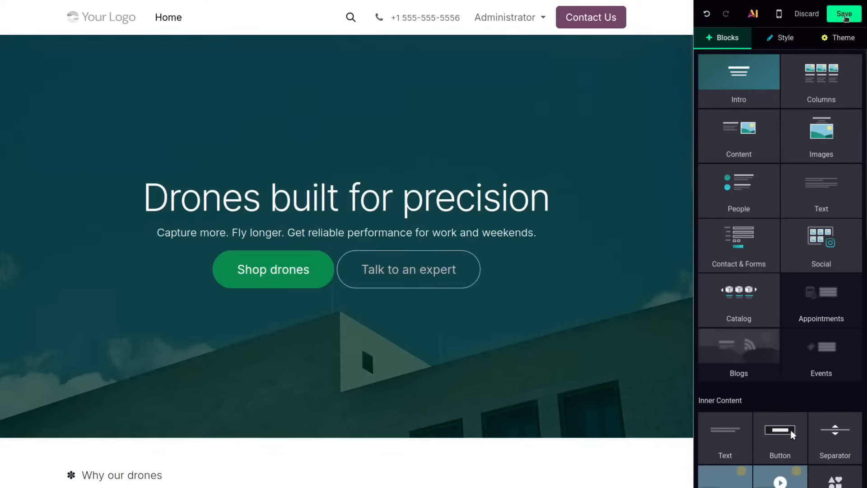
{"action": "left_click", "coordinate": [844, 14]}
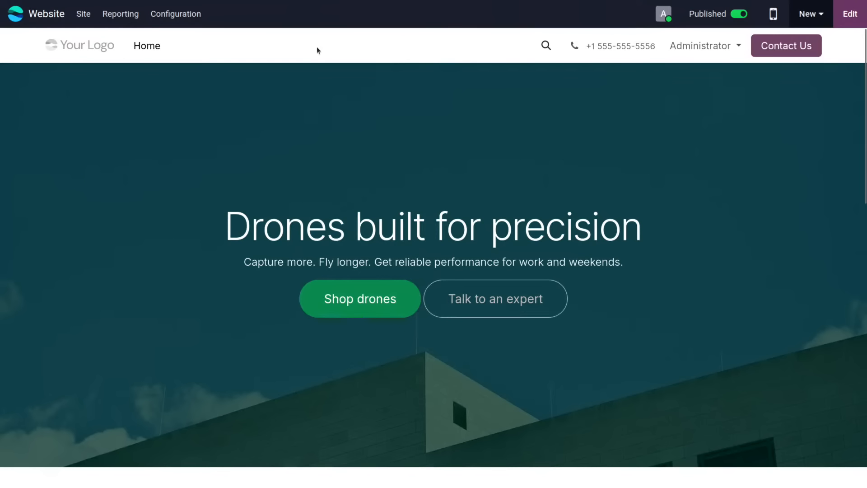
Step: Open the homepage's SEO optimization and remove the broken links for My Account, Shop drones, Talk to an expert and Contact us
{"action": "left_click", "coordinate": [83, 14]}
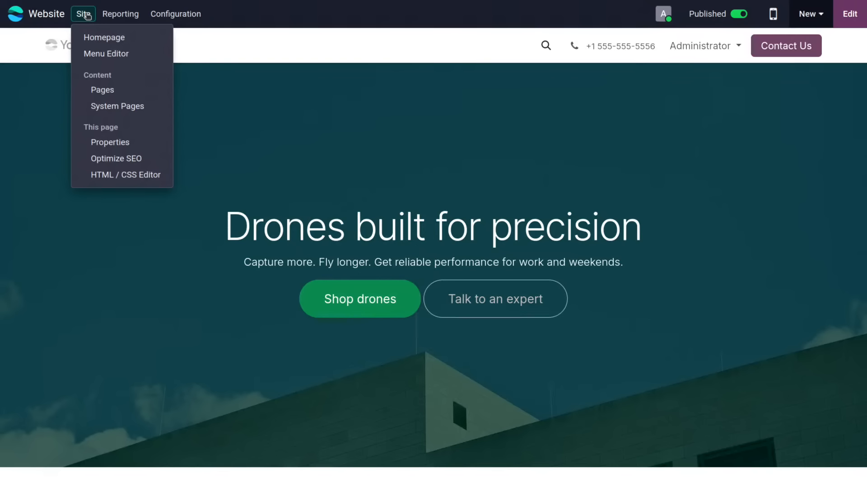
{"action": "left_click", "coordinate": [110, 160]}
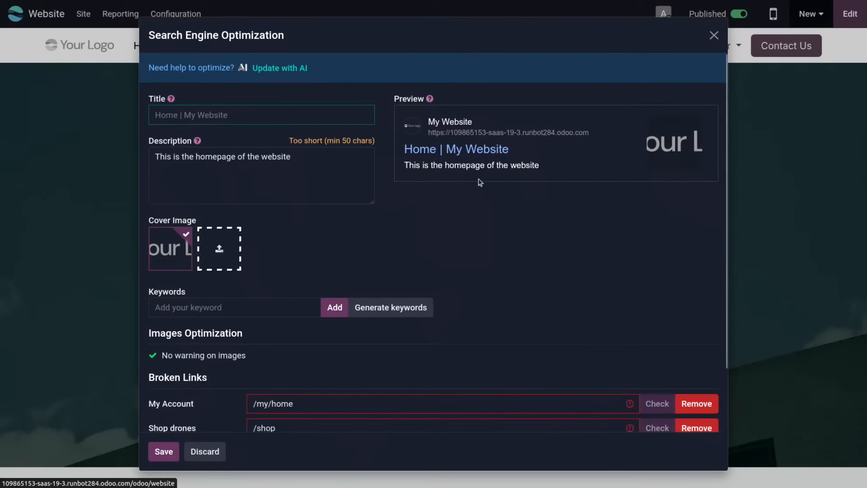
{"action": "scroll", "coordinate": [592, 302], "scroll_direction": "down", "scroll_amount": 2}
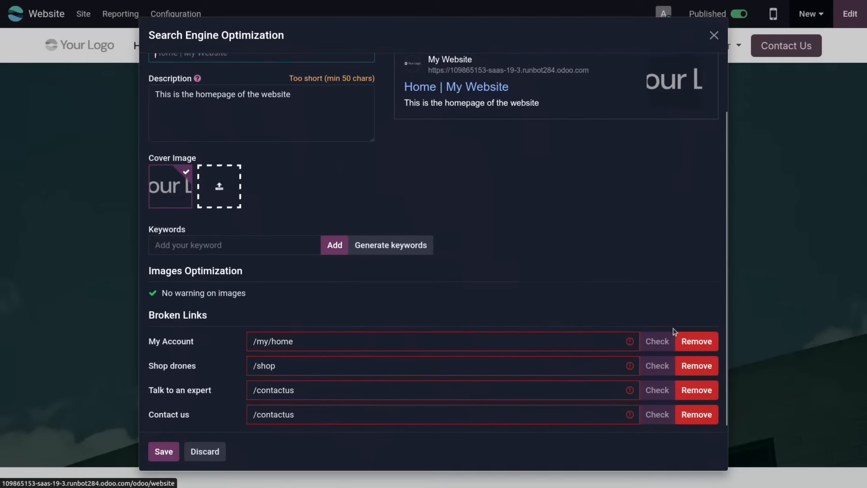
{"action": "scroll", "coordinate": [611, 312], "scroll_direction": "down", "scroll_amount": 1}
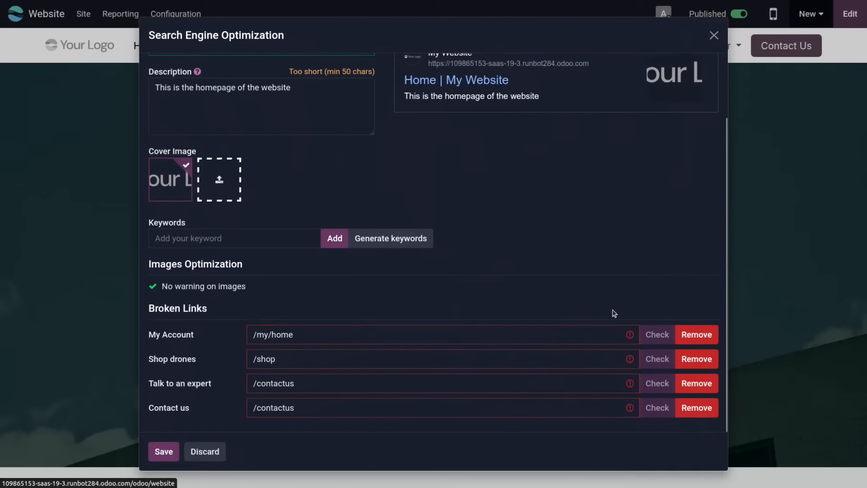
{"action": "left_click", "coordinate": [705, 334]}
{"action": "left_click", "coordinate": [706, 359]}
{"action": "left_click", "coordinate": [707, 384]}
{"action": "left_click", "coordinate": [705, 407]}
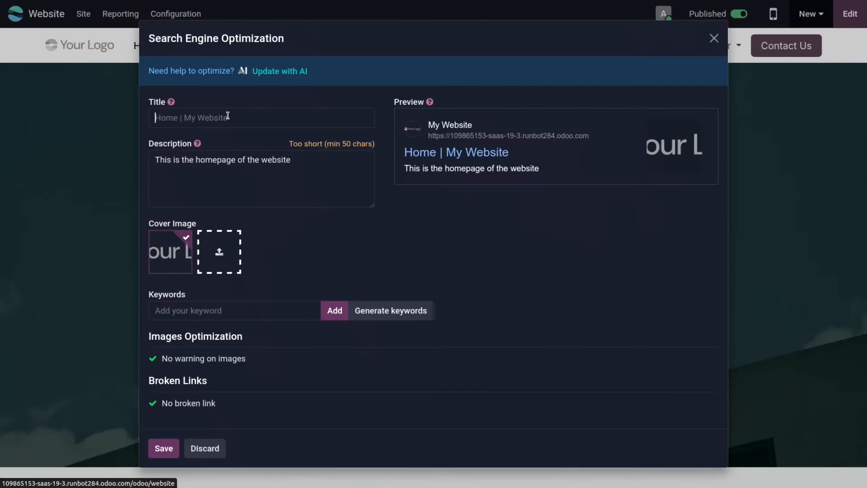
Step: Update the homepage's SEO title, description and keywords with AI, review the suggestions, and save the SEO settings
{"action": "left_click", "coordinate": [297, 71]}
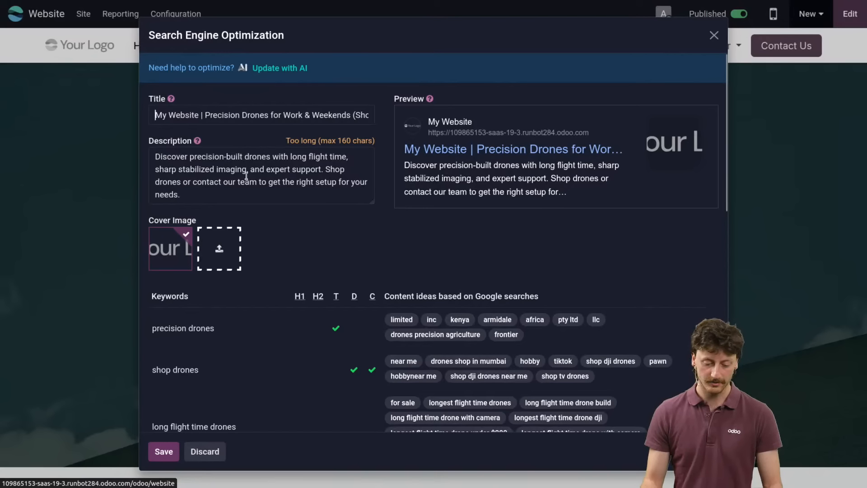
{"action": "scroll", "coordinate": [248, 176], "scroll_direction": "down", "scroll_amount": 2}
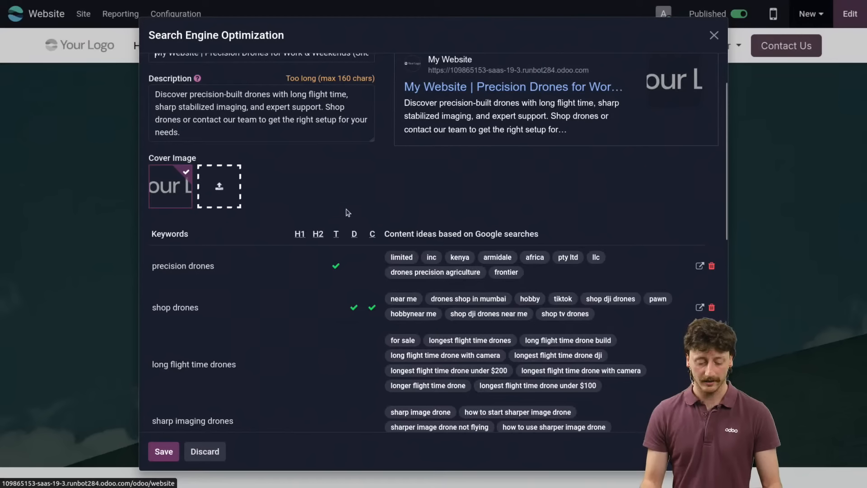
{"action": "scroll", "coordinate": [350, 213], "scroll_direction": "down", "scroll_amount": 6}
{"action": "scroll", "coordinate": [280, 151], "scroll_direction": "up", "scroll_amount": 4}
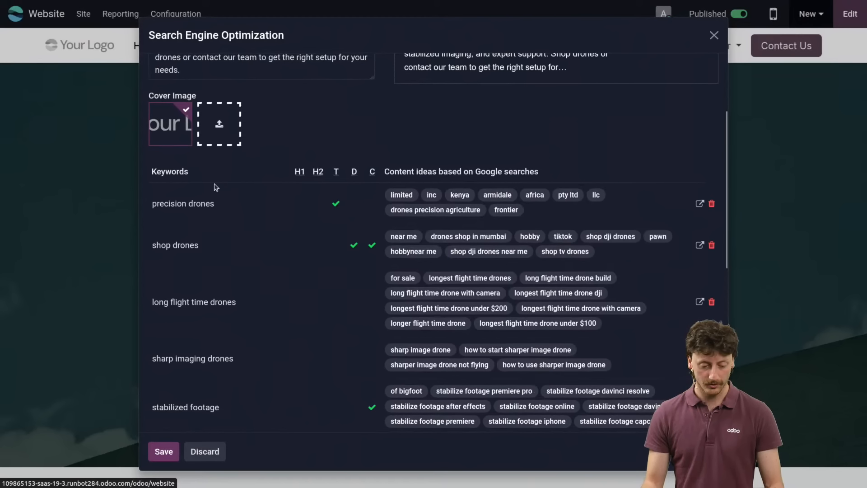
{"action": "scroll", "coordinate": [448, 244], "scroll_direction": "down", "scroll_amount": 8}
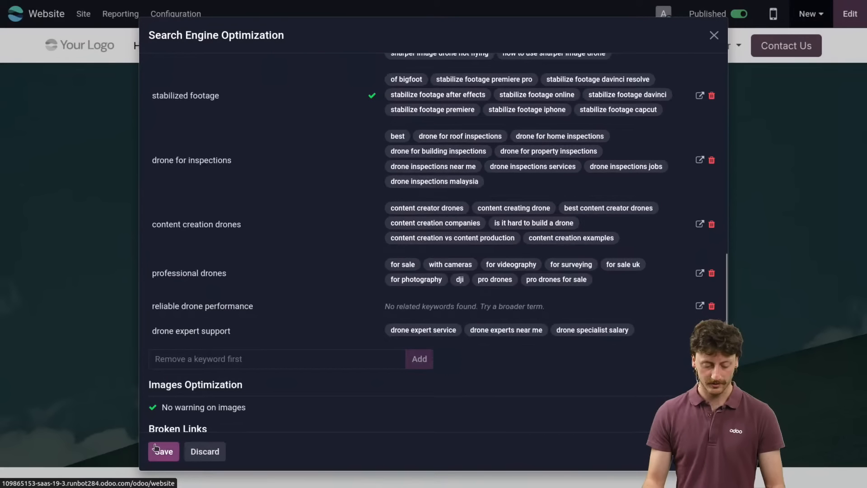
{"action": "left_click", "coordinate": [166, 451]}
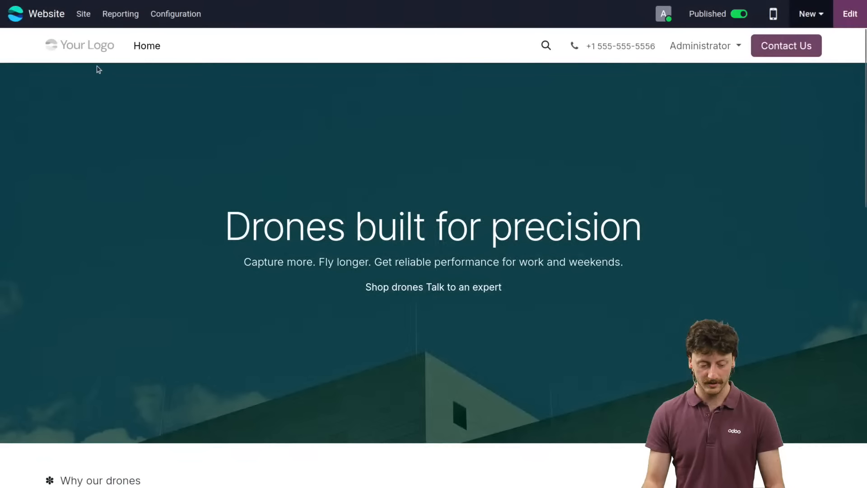
Step: Open the list of website pages to check their indexing and SEO status
{"action": "left_click", "coordinate": [87, 16]}
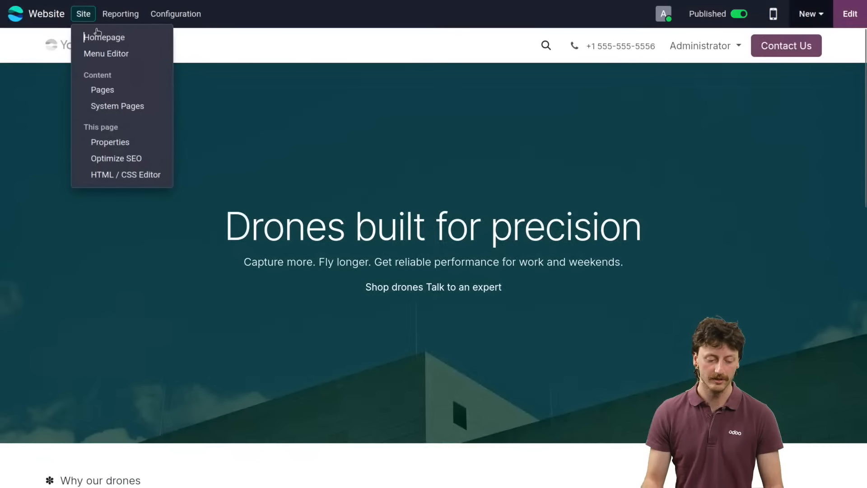
{"action": "left_click", "coordinate": [103, 89]}
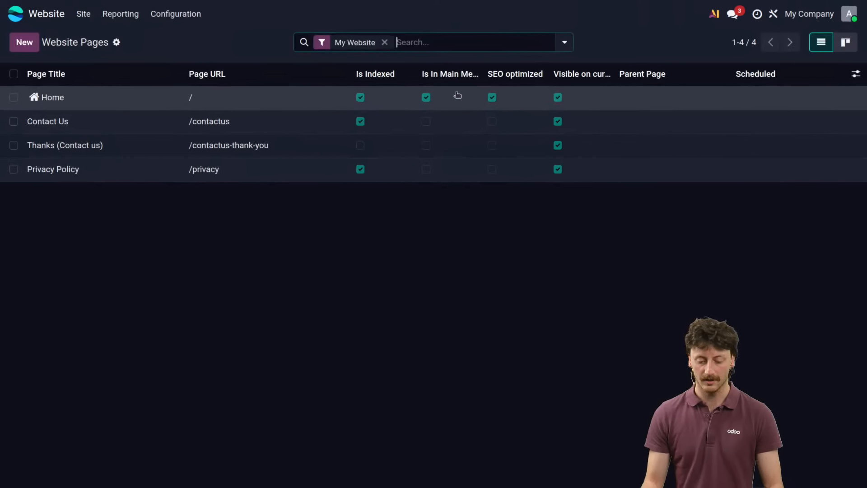
Step: Search the available Odoo apps for "ecommerc" and activate the eCommerce app
{"action": "left_click", "coordinate": [15, 14]}
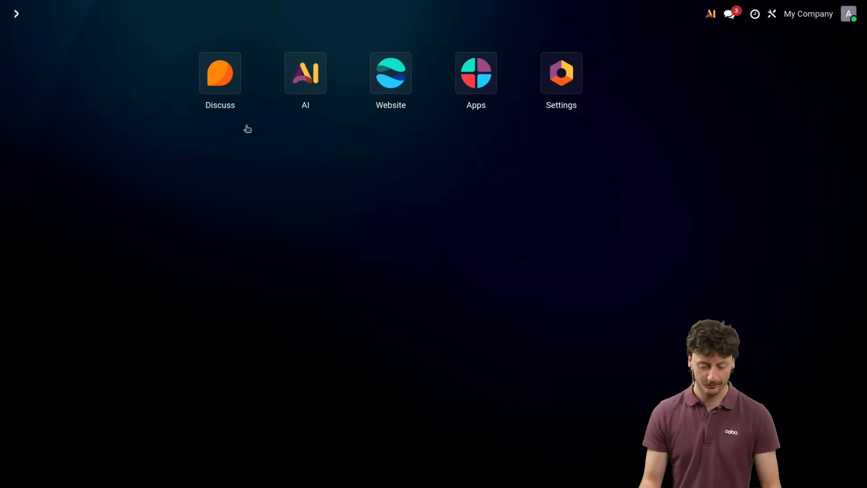
{"action": "left_click", "coordinate": [477, 91]}
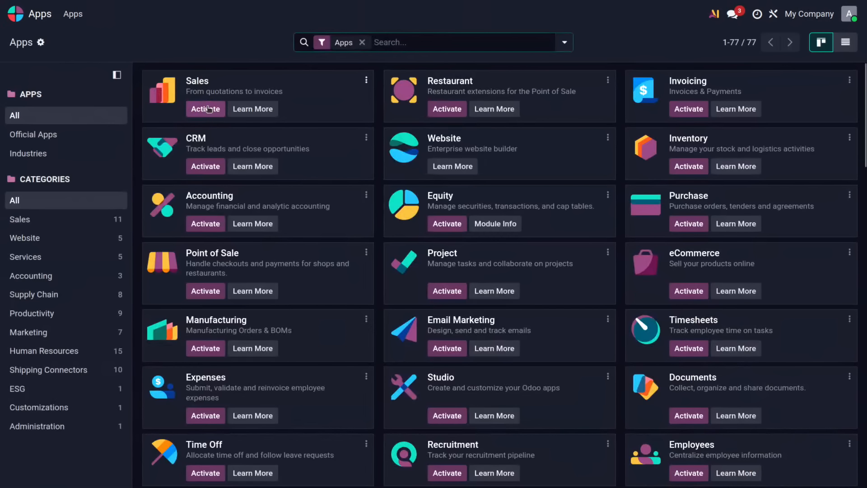
{"action": "type", "text": "ec"}
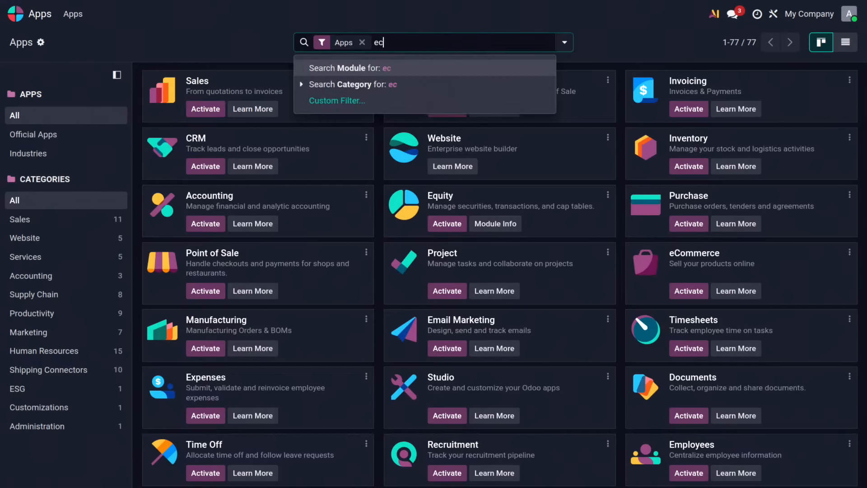
{"action": "type", "text": "ommerc"}
{"action": "key", "text": "Return"}
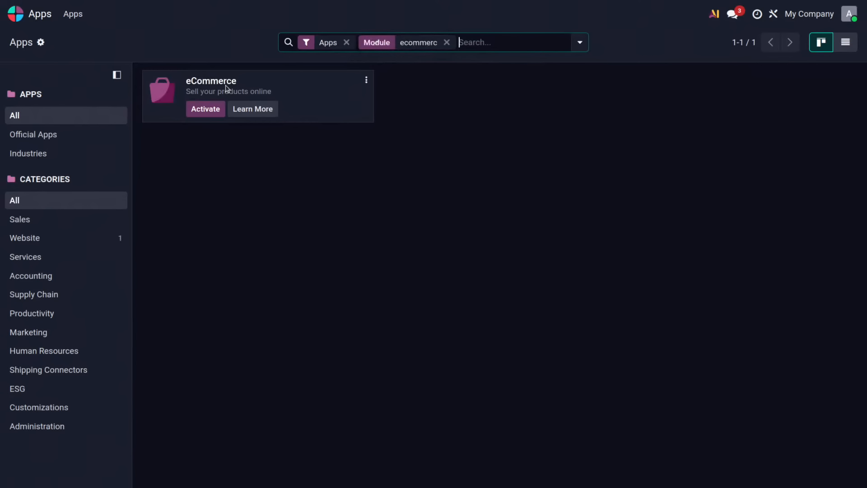
{"action": "left_click", "coordinate": [208, 111]}
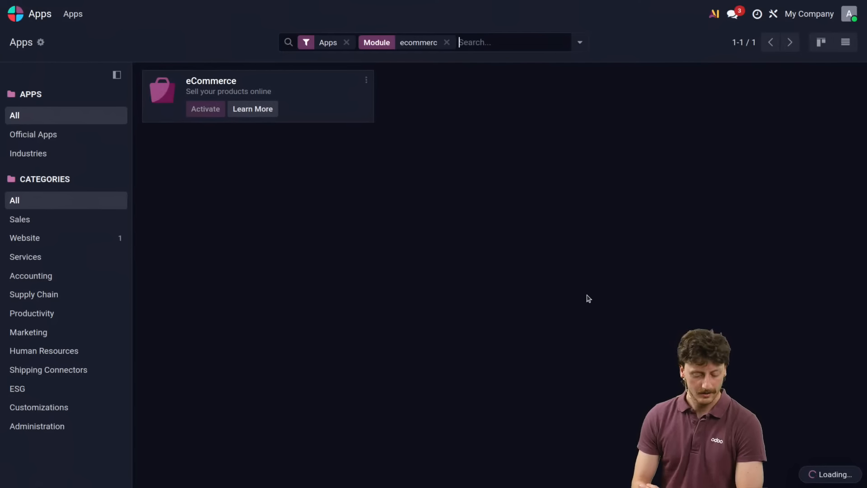
{"action": "key", "text": "ctrl+Right"}
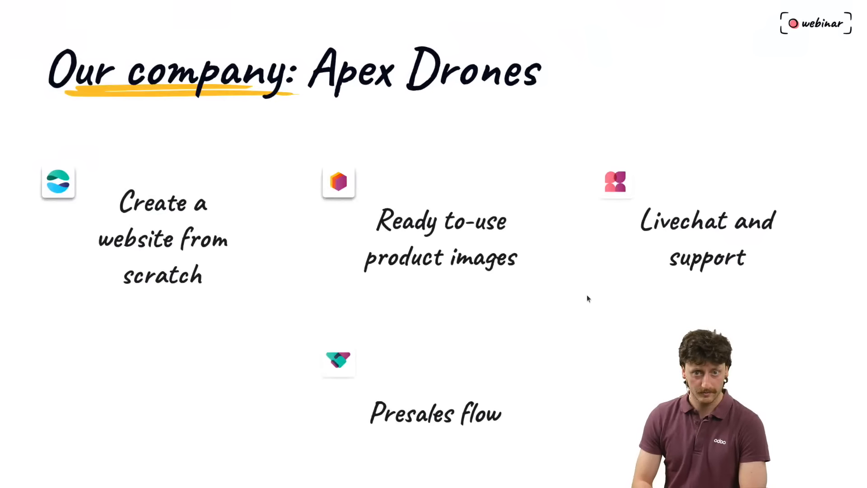
{"action": "key", "text": "Right"}
{"action": "key", "text": "Right"}
{"action": "key", "text": "Right"}
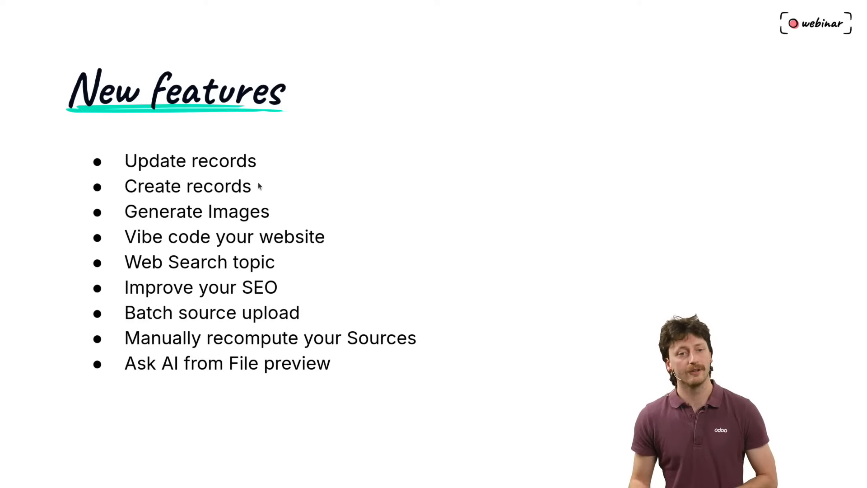
{"action": "key", "text": "ctrl+alt+Left"}
{"action": "key", "text": "ctrl+alt+Left"}
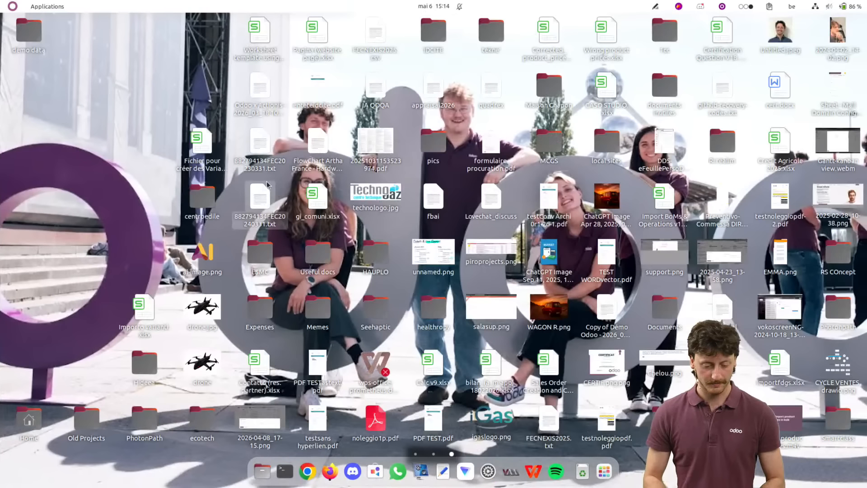
{"action": "key", "text": "F11"}
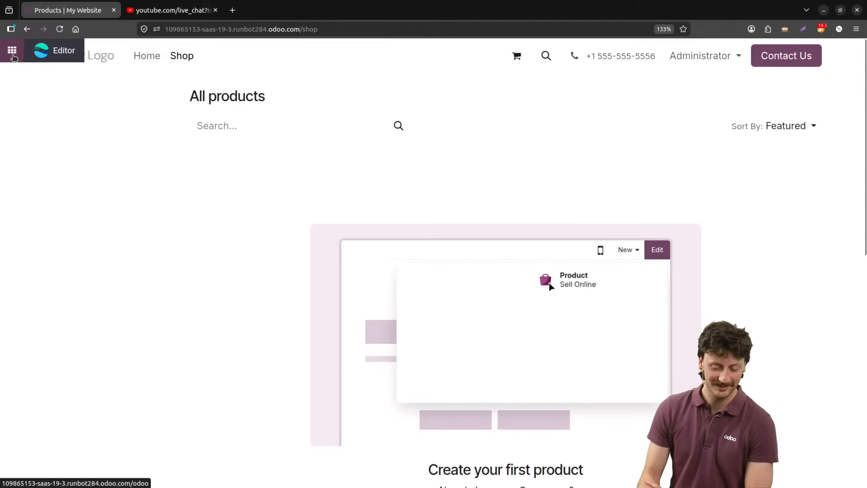
{"action": "key", "text": "F11"}
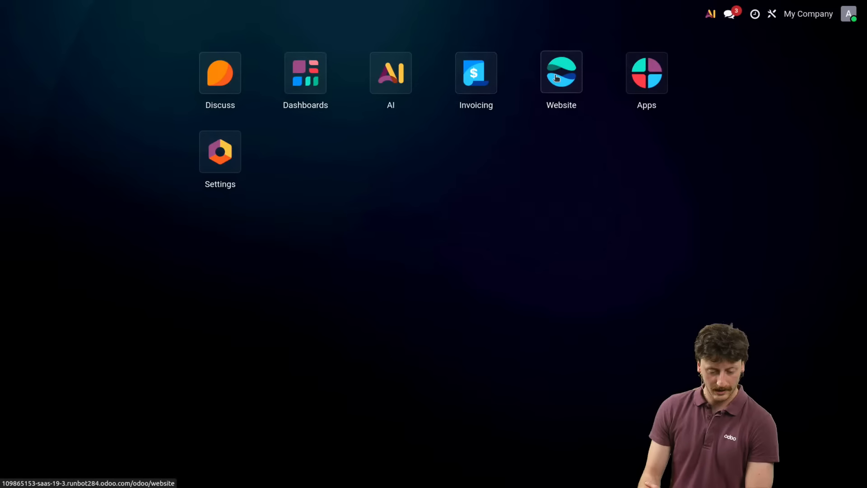
Step: Open the website's list of eCommerce products
{"action": "left_click", "coordinate": [556, 77]}
{"action": "left_click", "coordinate": [136, 15]}
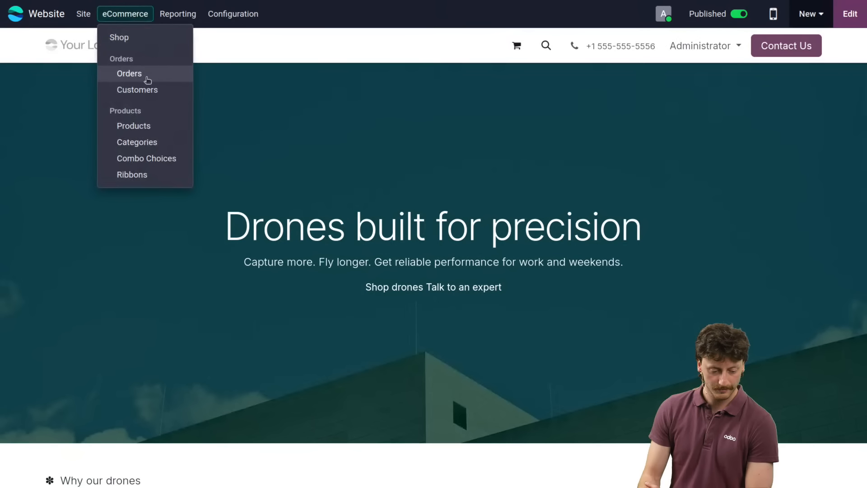
{"action": "left_click", "coordinate": [147, 127]}
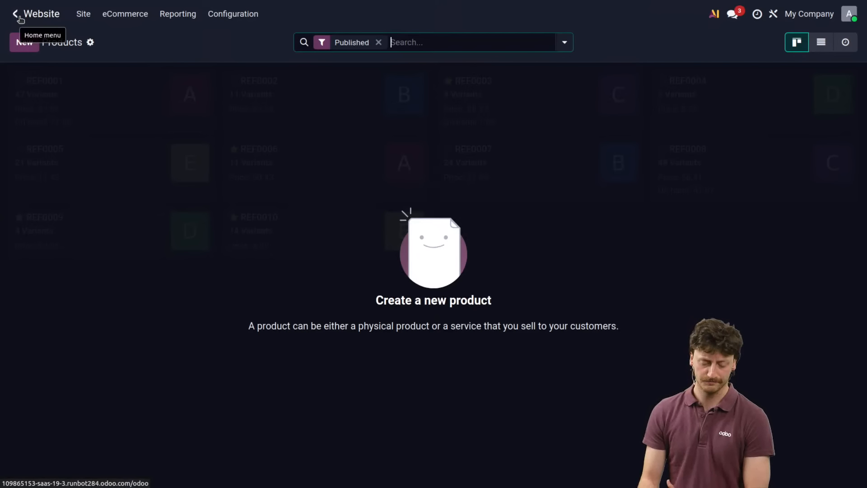
Step: Start an Ask AI request to generate a product named apex predator whose description mentions that it goes 300+ km/h
{"action": "left_click", "coordinate": [18, 17]}
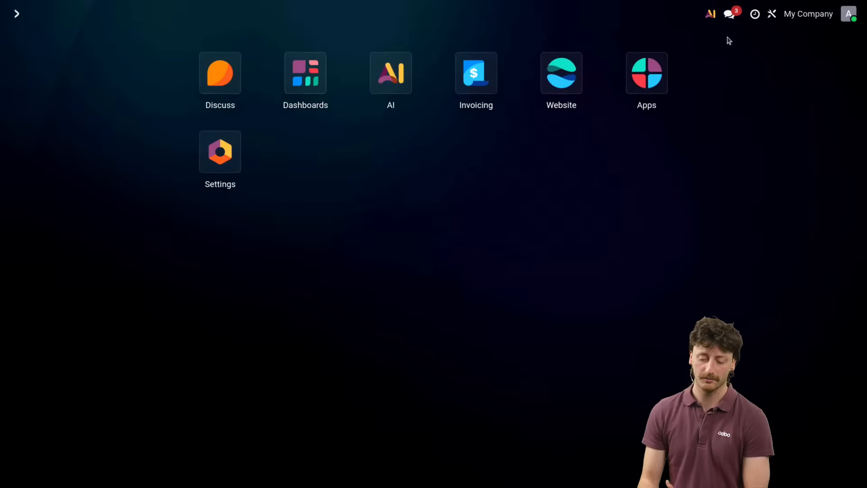
{"action": "left_click", "coordinate": [711, 18]}
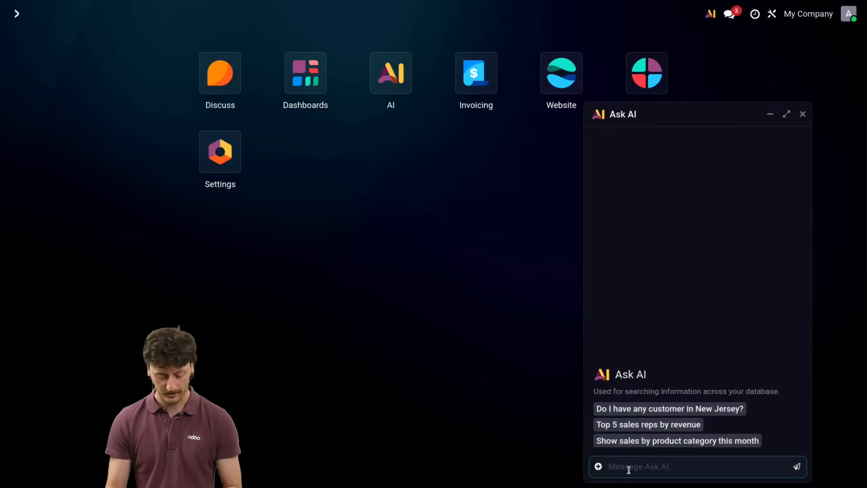
{"action": "type", "text": "gene"}
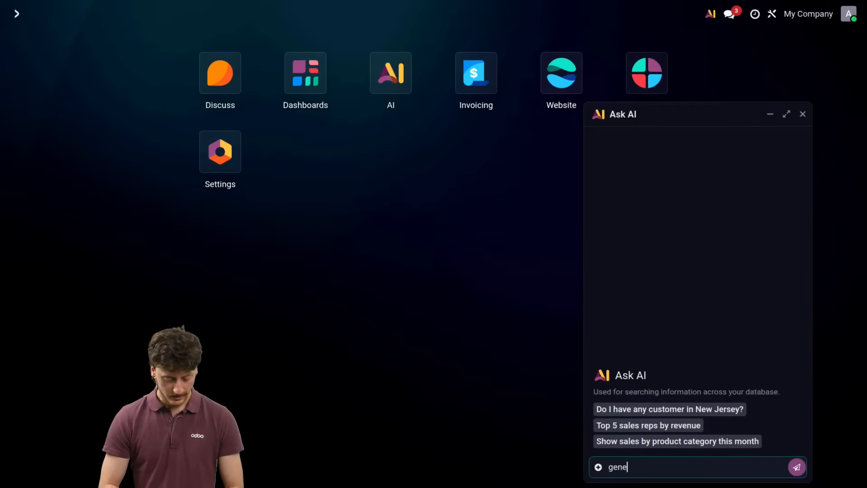
{"action": "type", "text": "rate a product n"}
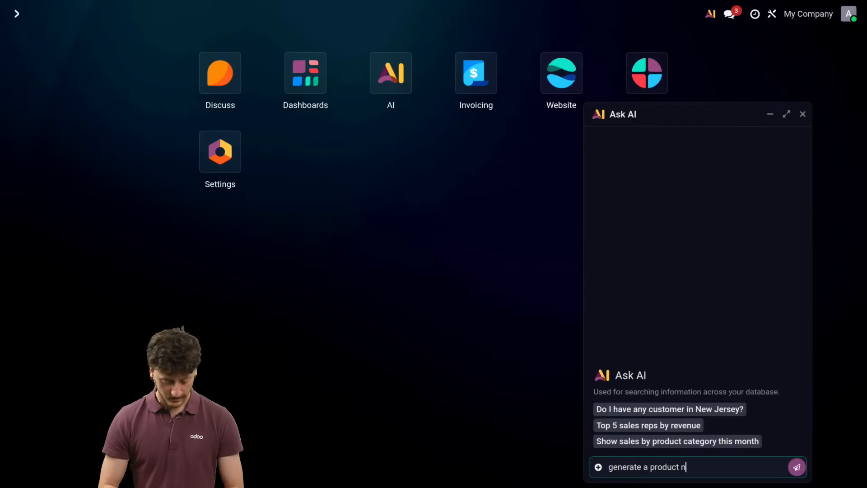
{"action": "type", "text": "amed apex pred"}
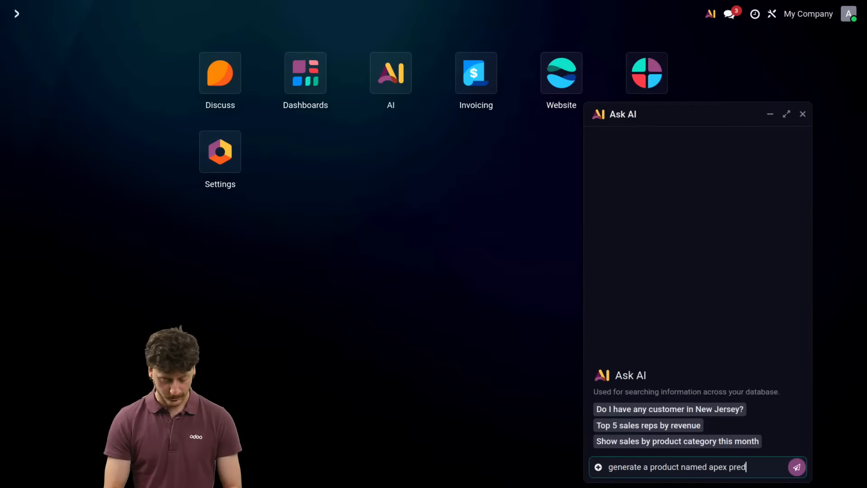
{"action": "type", "text": "ator"}
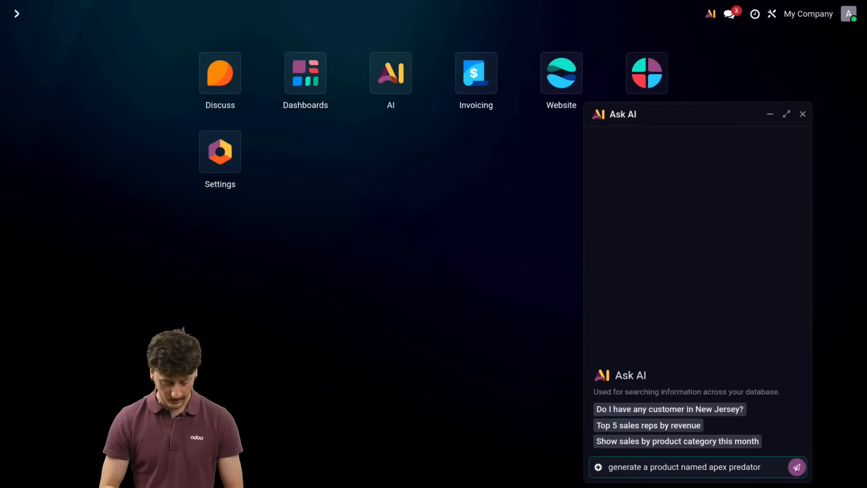
{"action": "type", "text": " in the descriptio"}
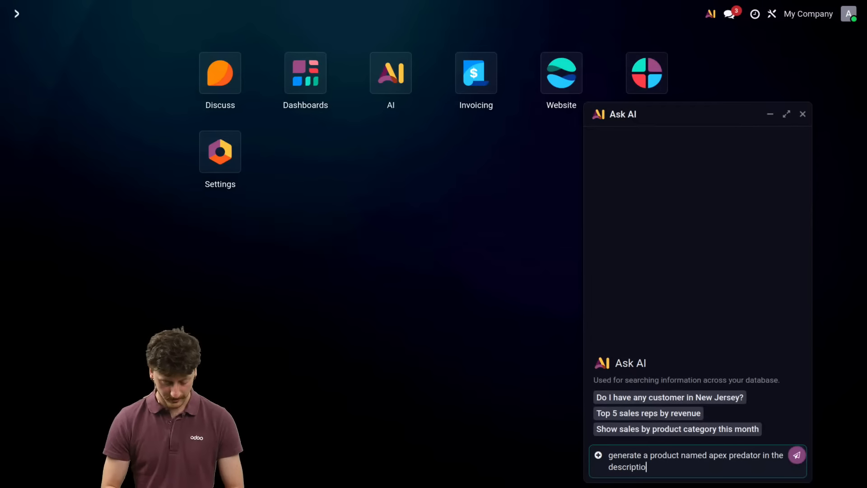
{"action": "type", "text": "n it should mentio"}
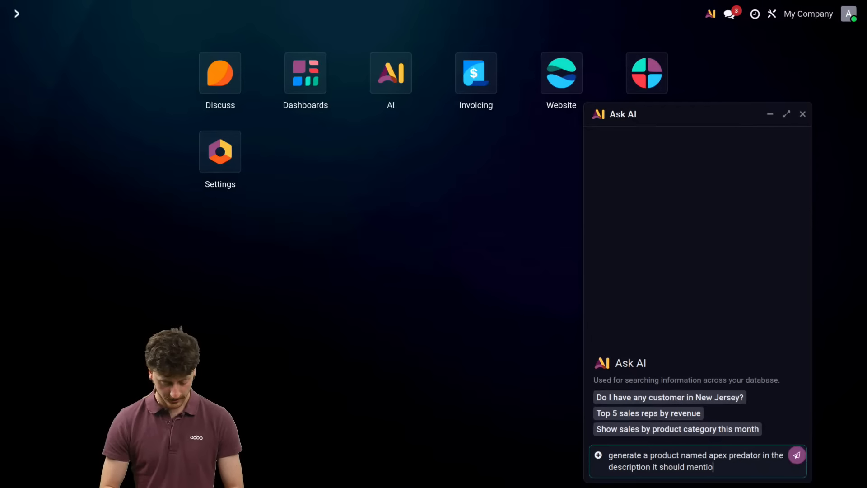
{"action": "type", "text": "n that it goes "}
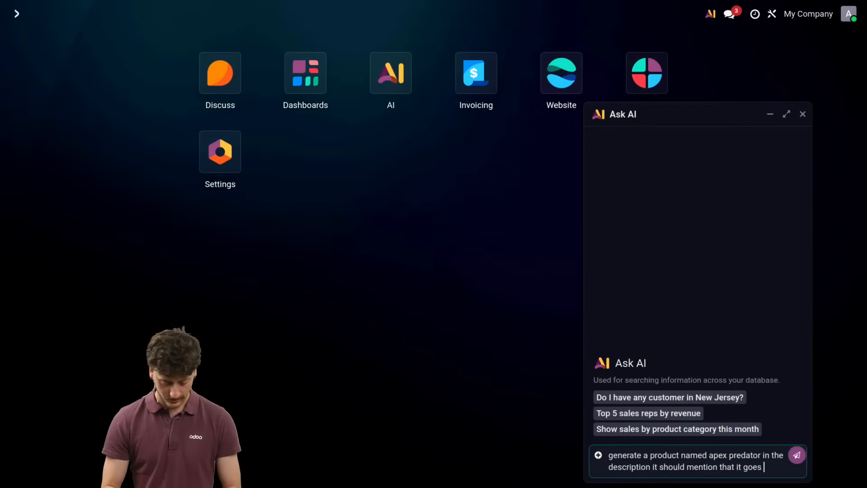
{"action": "type", "text": "300+ km/h"}
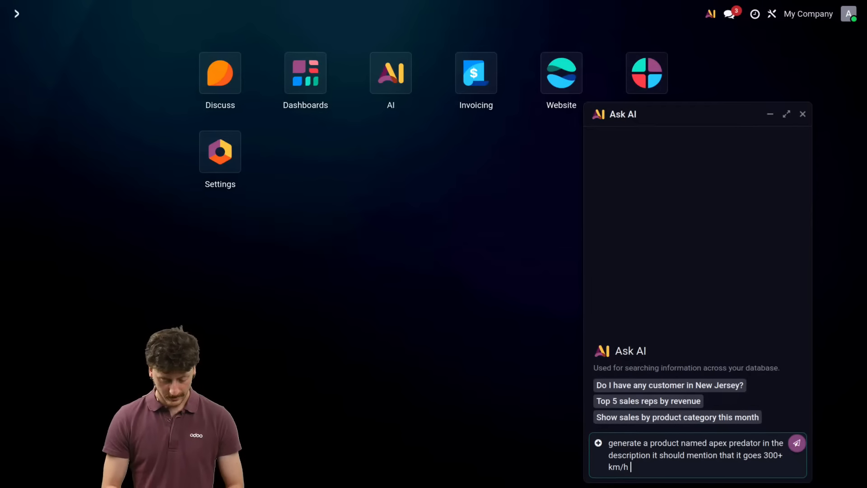
{"action": "type", "text": " It is tr"}
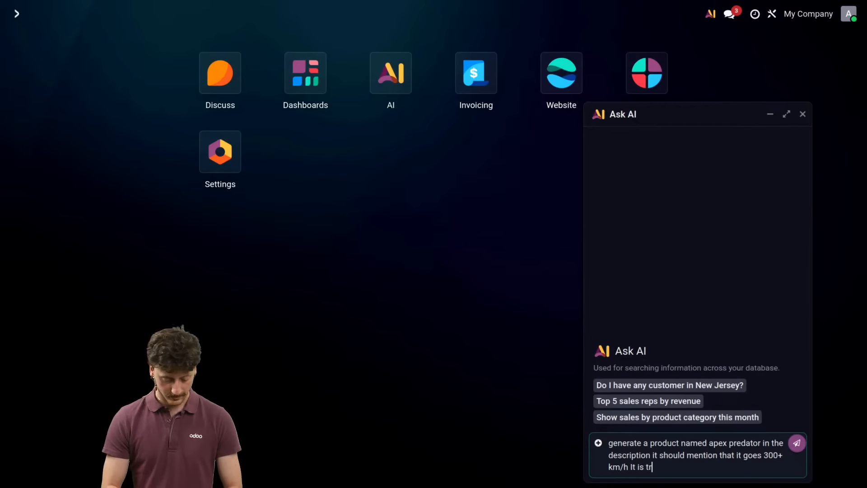
{"action": "type", "text": "acked by serial number"}
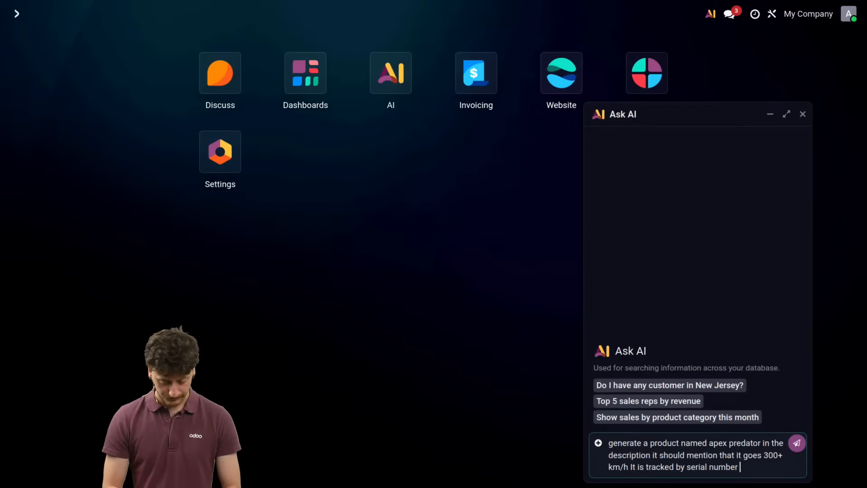
{"action": "type", "text": " and "}
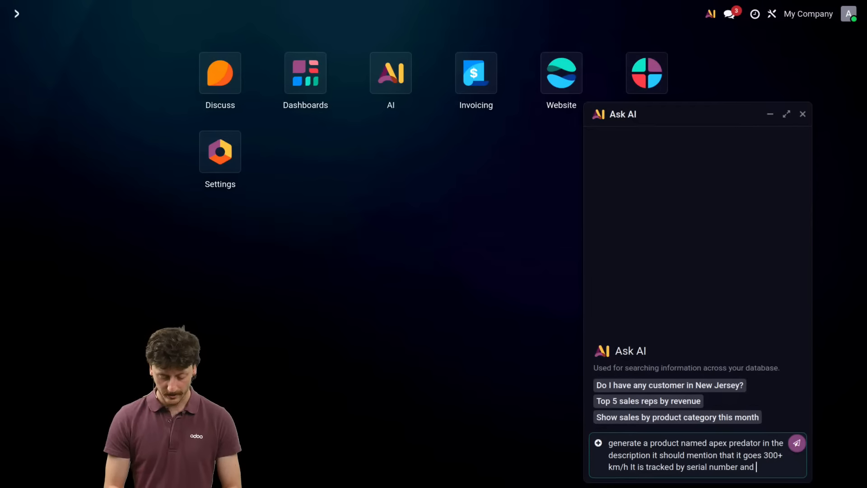
{"action": "type", "text": "has a"}
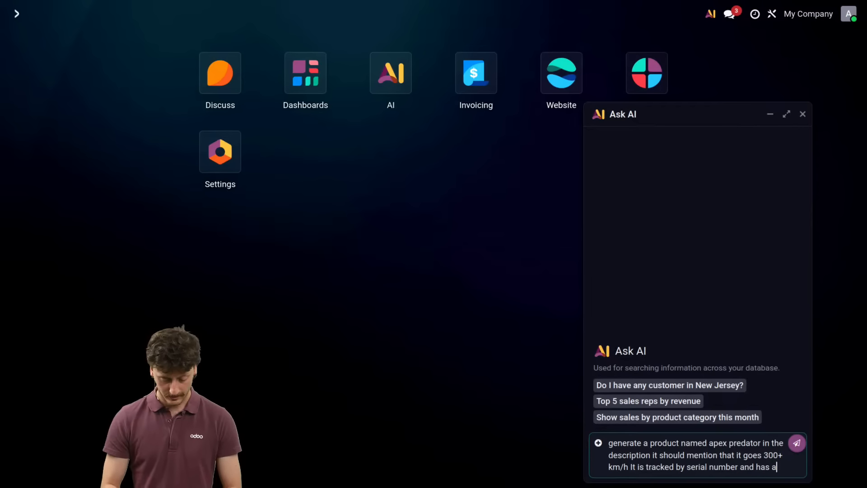
{"action": "type", "text": " cost of "}
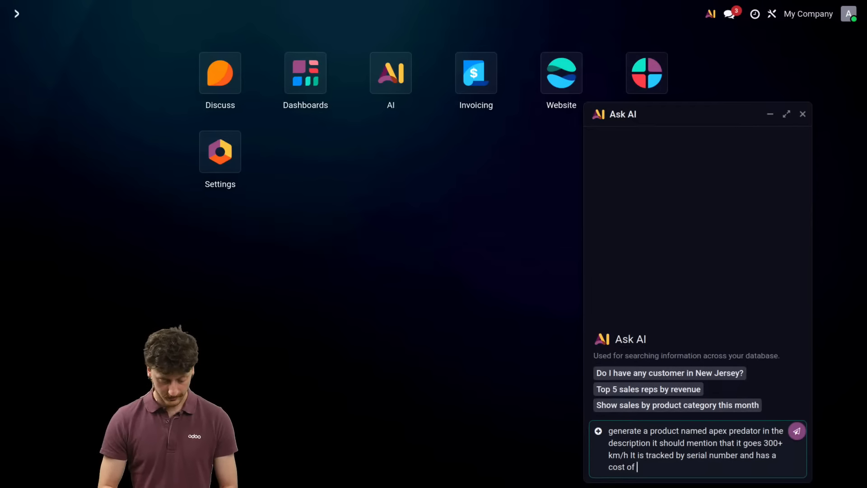
{"action": "type", "text": "1000€ and a a"}
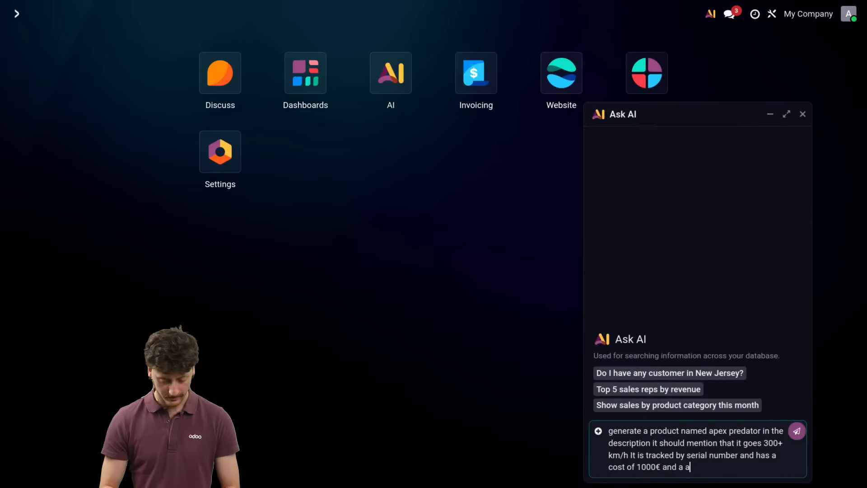
Step: Complete the request with serial number tracking, a cost of 1000€ and a sales price of 2000, and send it
{"action": "key", "text": "BackSpace"}
{"action": "type", "text": "sale"}
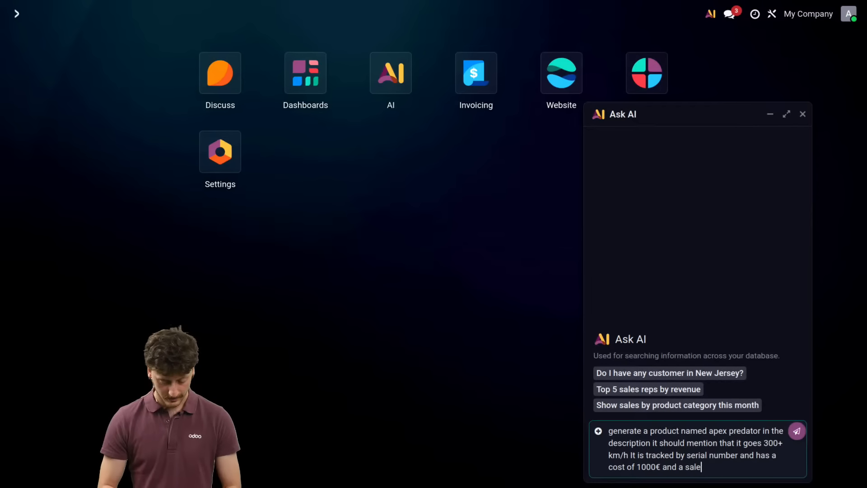
{"action": "type", "text": "s price of 2000"}
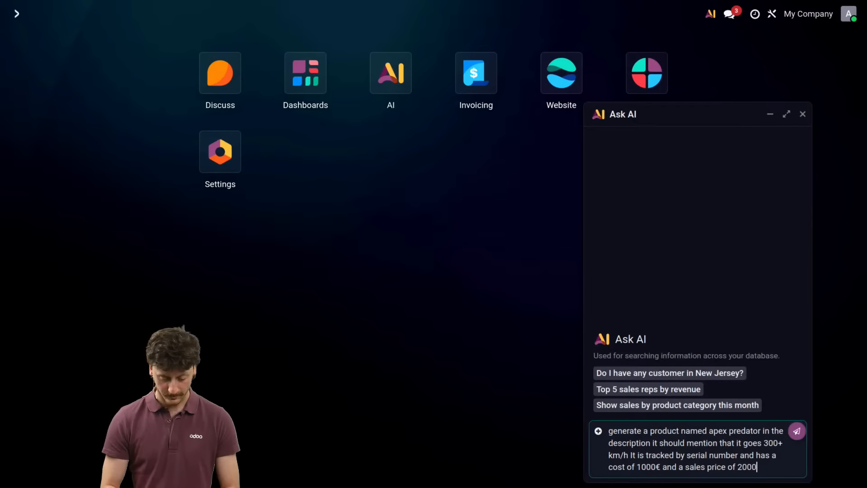
{"action": "key", "text": "Return"}
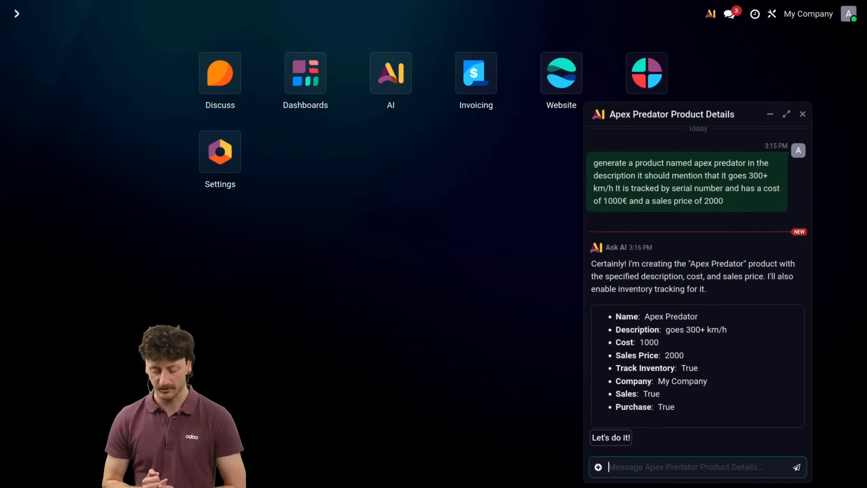
Step: Approve the AI's proposed Apex Predator product and open its product record
{"action": "left_click", "coordinate": [613, 438]}
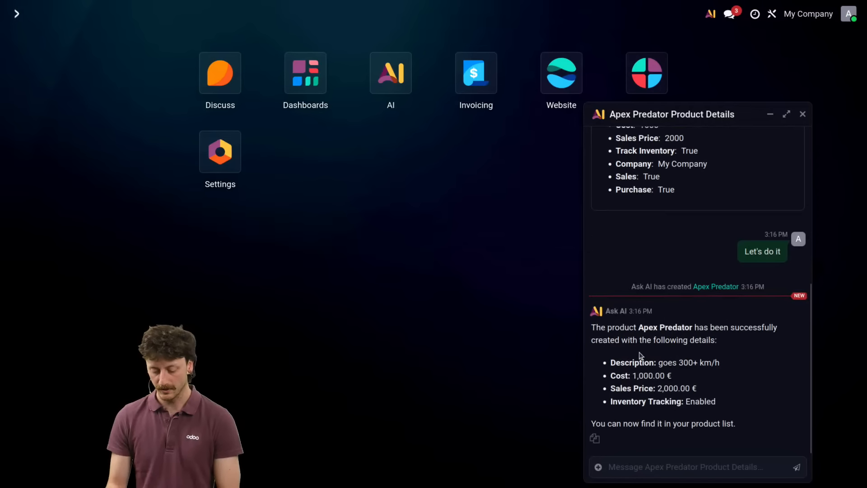
{"action": "left_click", "coordinate": [723, 287]}
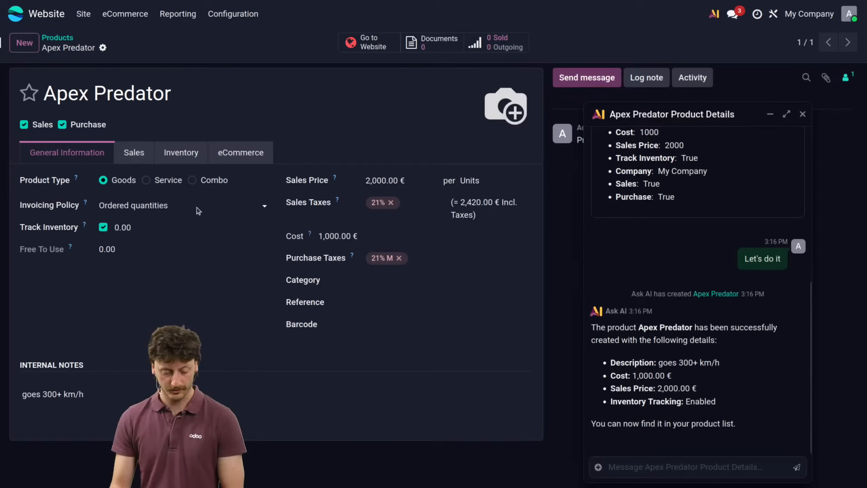
Step: Ask the AI to change the Apex Predator product's cost to 1500 and approve the update
{"action": "left_click", "coordinate": [677, 462]}
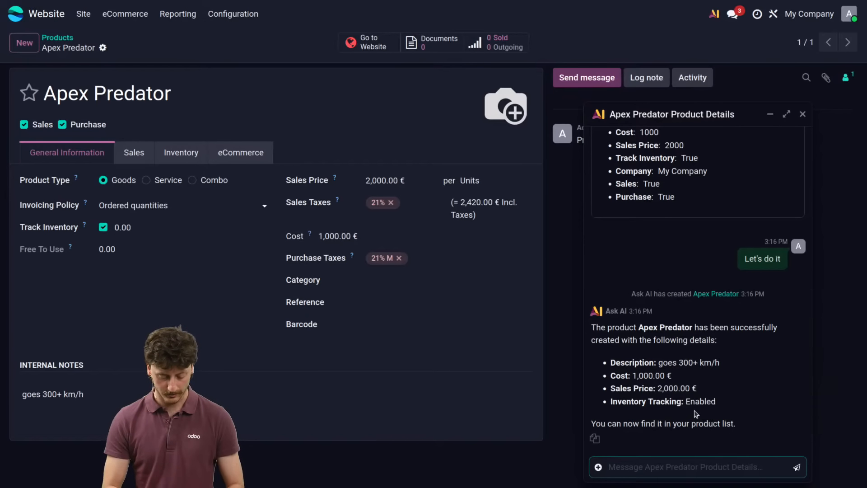
{"action": "type", "text": "change its co"}
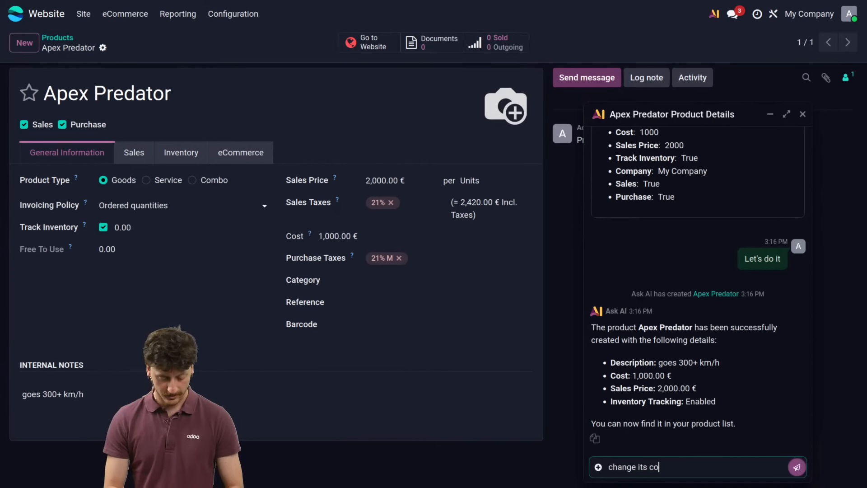
{"action": "type", "text": "st to 3000"}
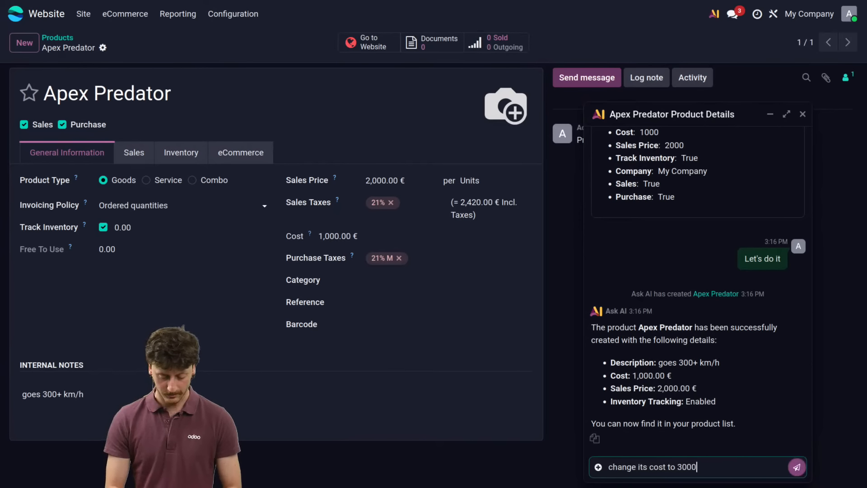
{"action": "key", "text": "BackSpace"}
{"action": "key", "text": "BackSpace"}
{"action": "key", "text": "BackSpace"}
{"action": "key", "text": "BackSpace"}
{"action": "type", "text": "1500"}
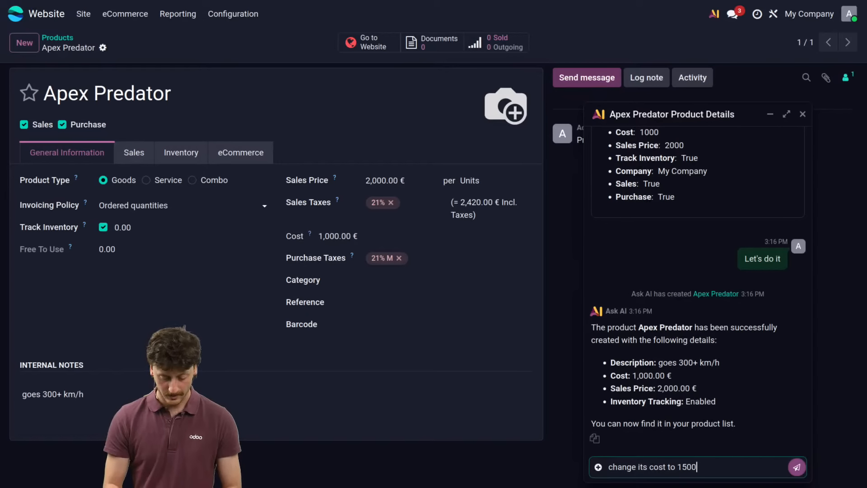
{"action": "key", "text": "Return"}
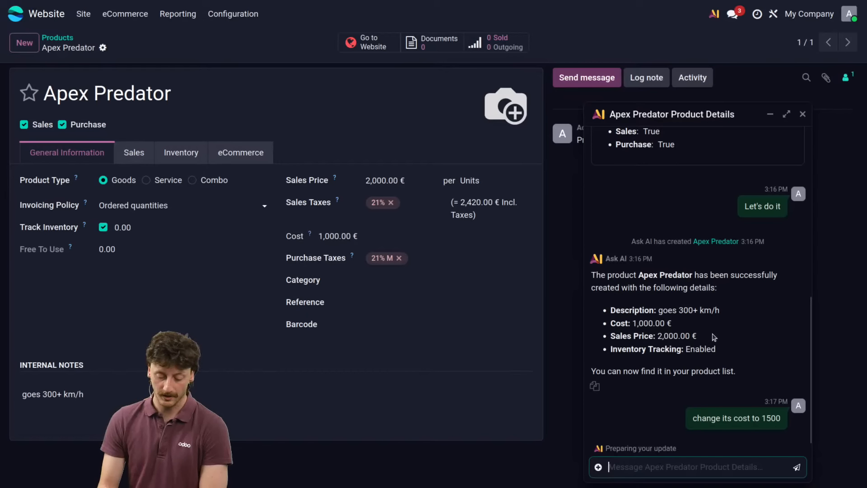
{"action": "left_click", "coordinate": [611, 438]}
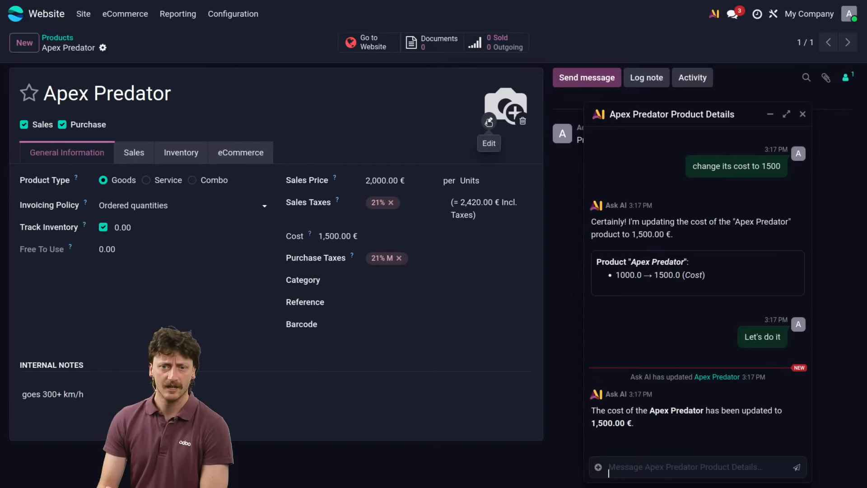
Step: Upload drone.jpg as the Apex Predator product's main image, closing the AI chat that covers the media dialog
{"action": "left_click", "coordinate": [488, 123]}
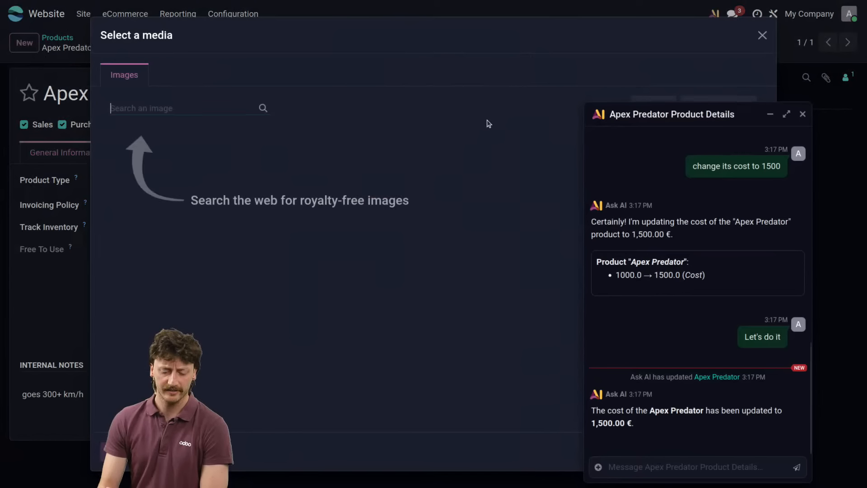
{"action": "left_click", "coordinate": [802, 113]}
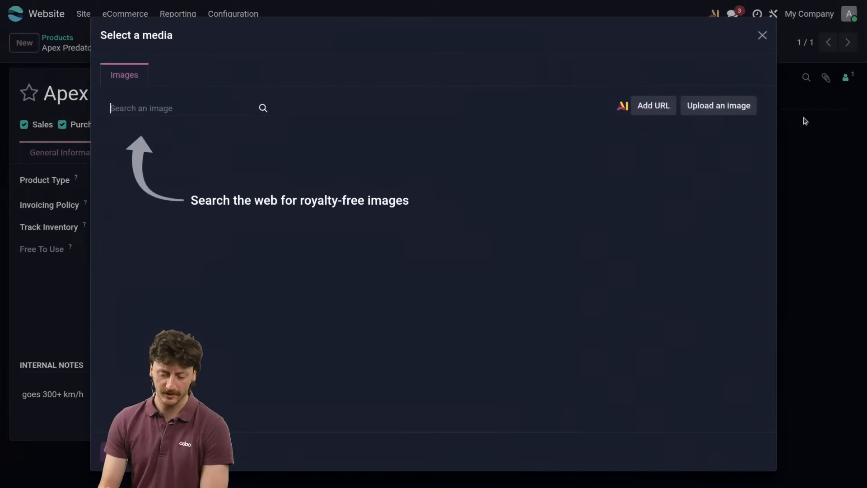
{"action": "left_click", "coordinate": [720, 113]}
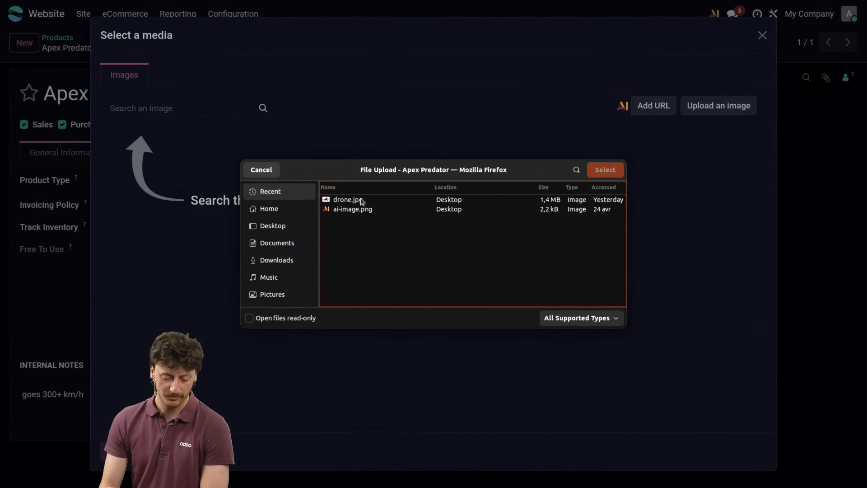
{"action": "left_click", "coordinate": [606, 170]}
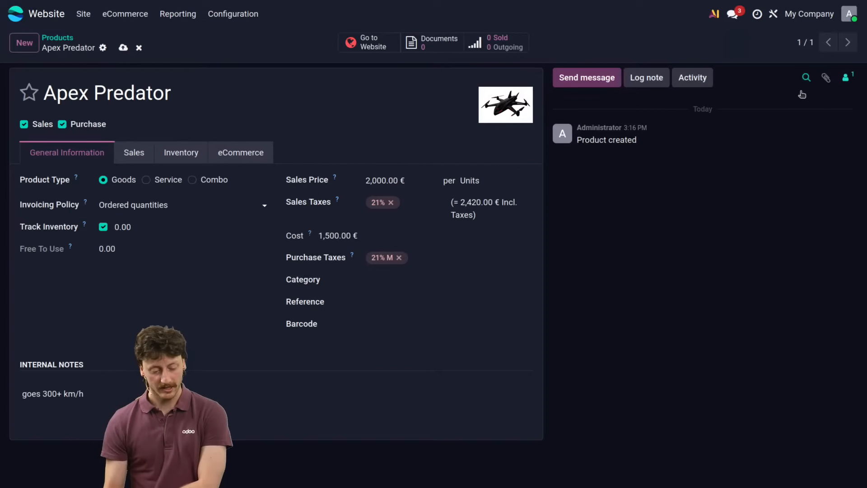
Step: Ask the AI to "generate an image of this drone flying on the ocean in the sunset" from the product record
{"action": "left_click", "coordinate": [713, 13]}
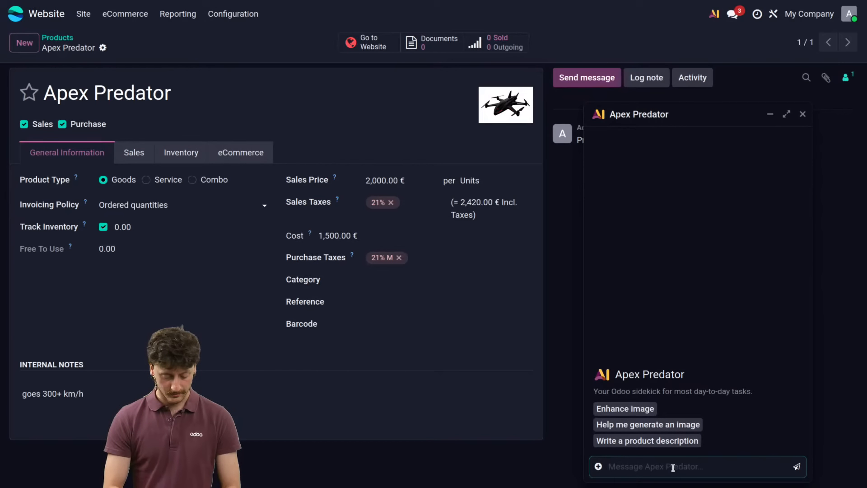
{"action": "type", "text": "generate an i"}
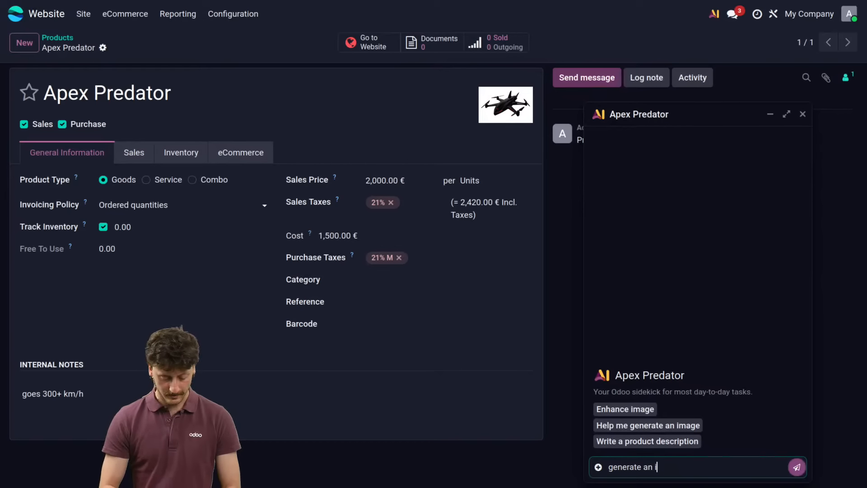
{"action": "type", "text": "mage of this dron"}
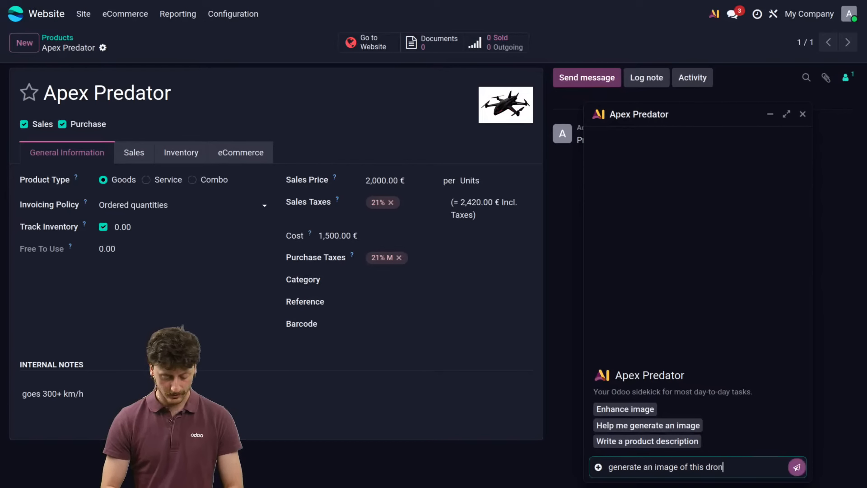
{"action": "type", "text": "e flying o"}
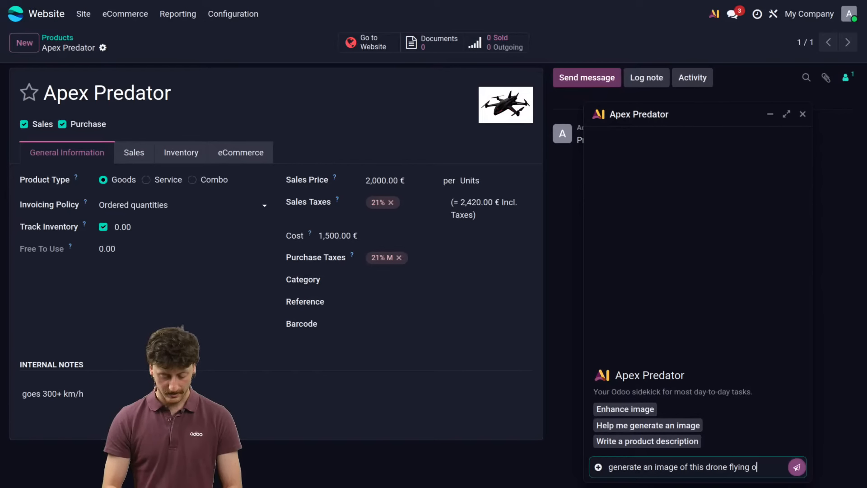
{"action": "type", "text": "n the ocean "}
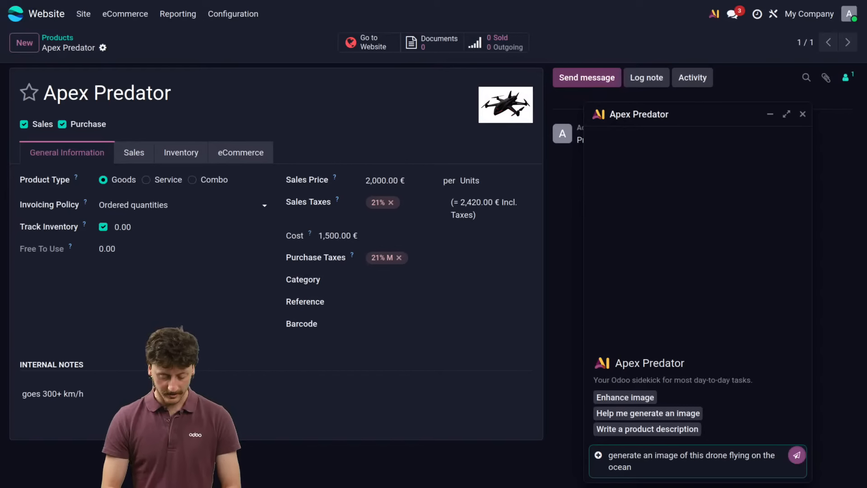
{"action": "type", "text": "in the sunset"}
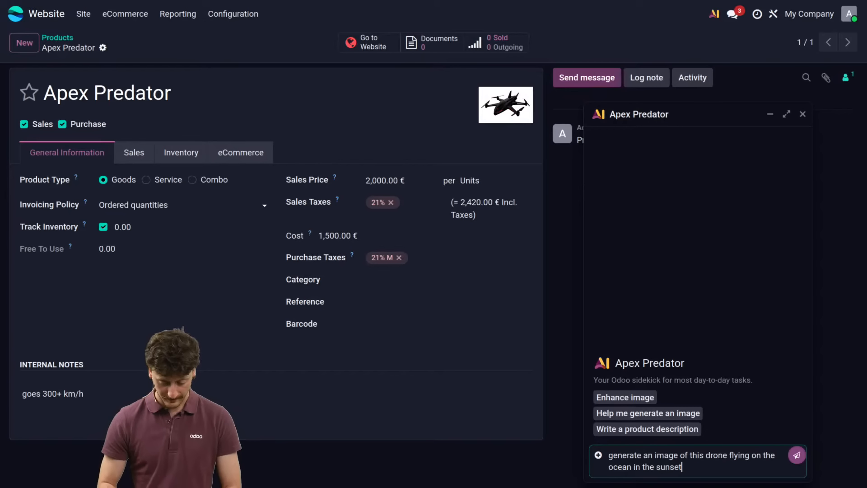
{"action": "key", "text": "Return"}
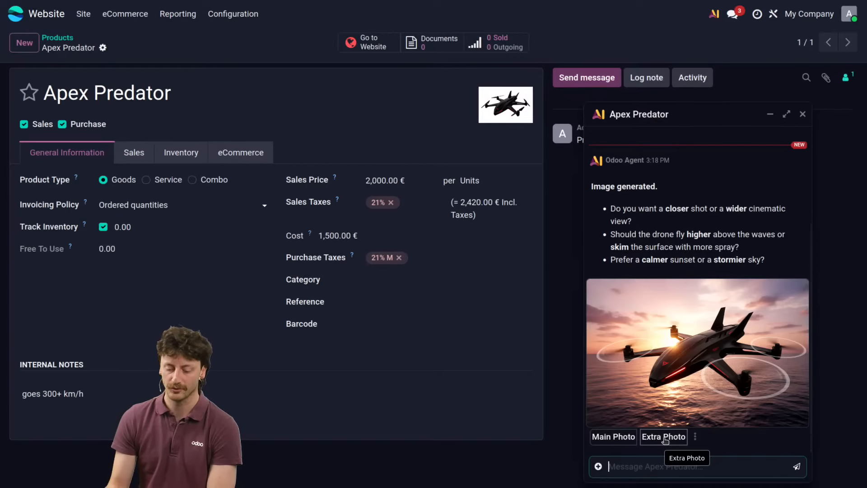
Step: Add the generated sunset image to the product as an extra photo and check it in the eCommerce media
{"action": "mouse_move", "coordinate": [655, 376]}
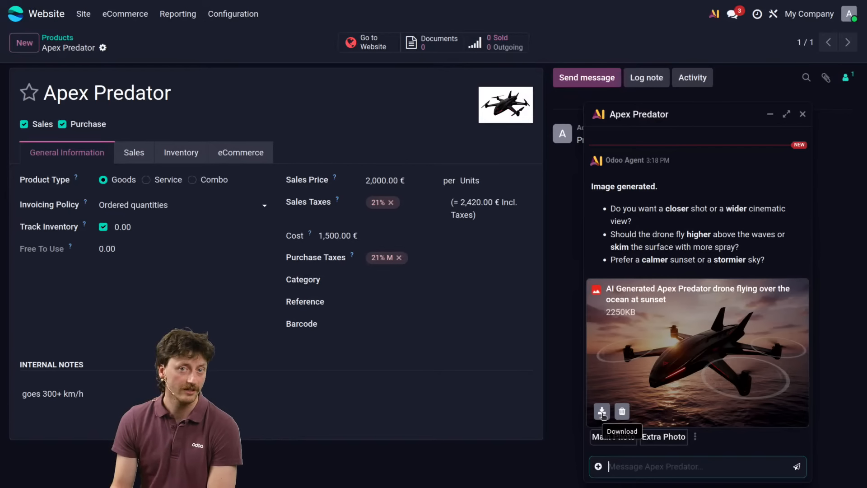
{"action": "left_click", "coordinate": [664, 436]}
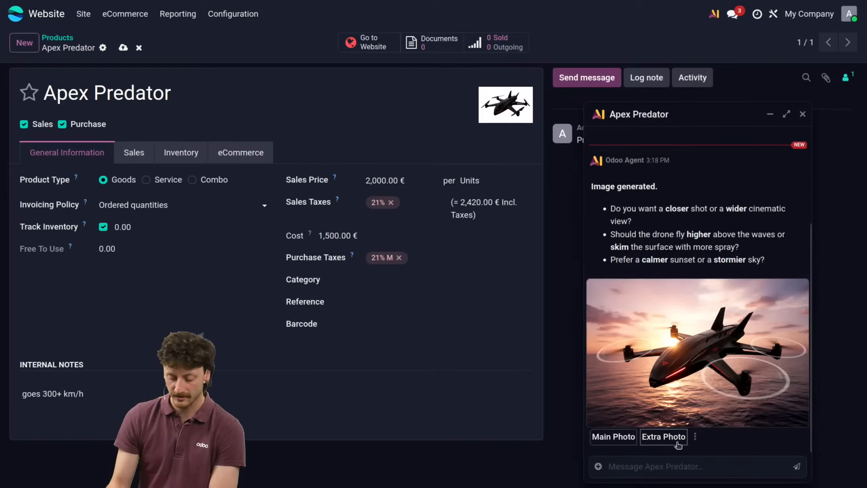
{"action": "left_click", "coordinate": [253, 157]}
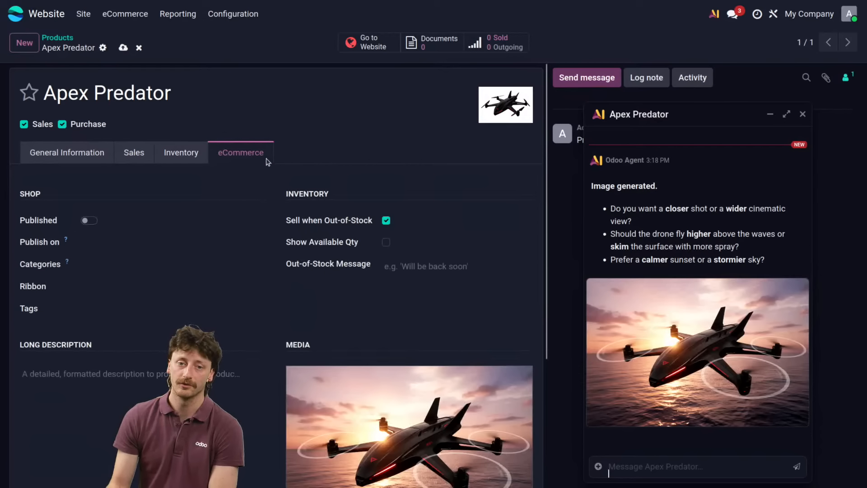
{"action": "scroll", "coordinate": [330, 231], "scroll_direction": "down", "scroll_amount": 4}
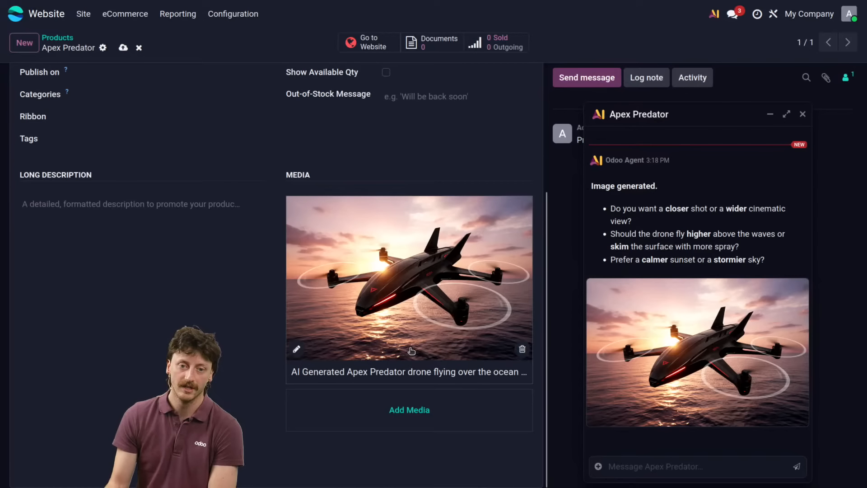
{"action": "scroll", "coordinate": [407, 350], "scroll_direction": "up", "scroll_amount": 4}
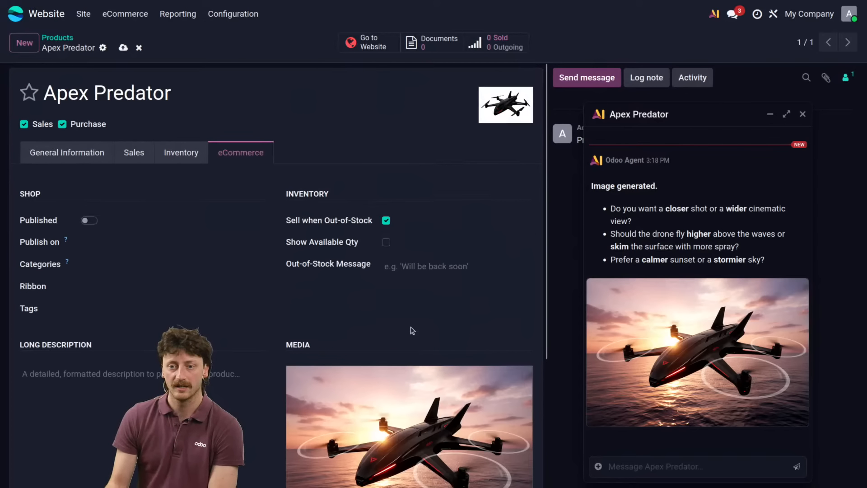
{"action": "mouse_move", "coordinate": [504, 104]}
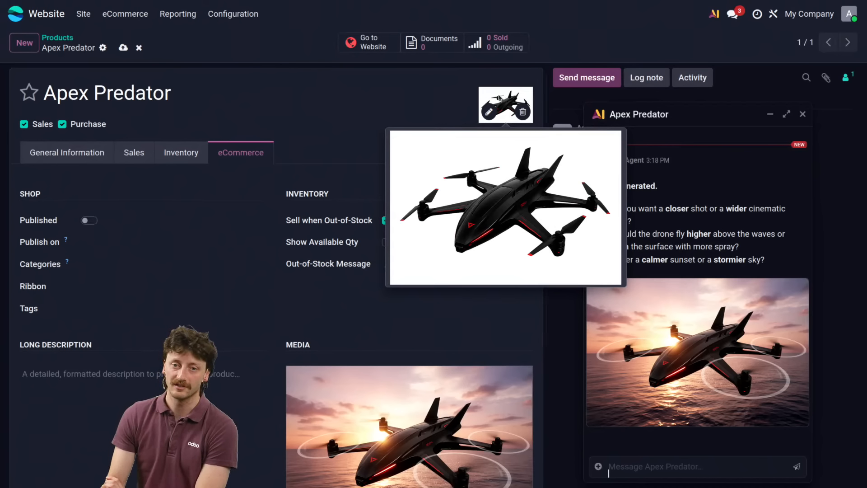
Step: Publish the Apex Predator product and view both of its photos on its website page with the AI chat minimized
{"action": "left_click", "coordinate": [90, 220]}
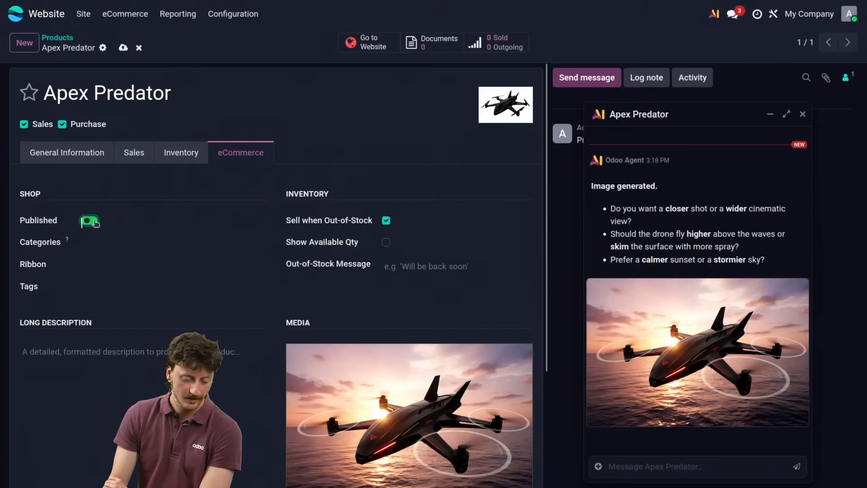
{"action": "left_click", "coordinate": [368, 42]}
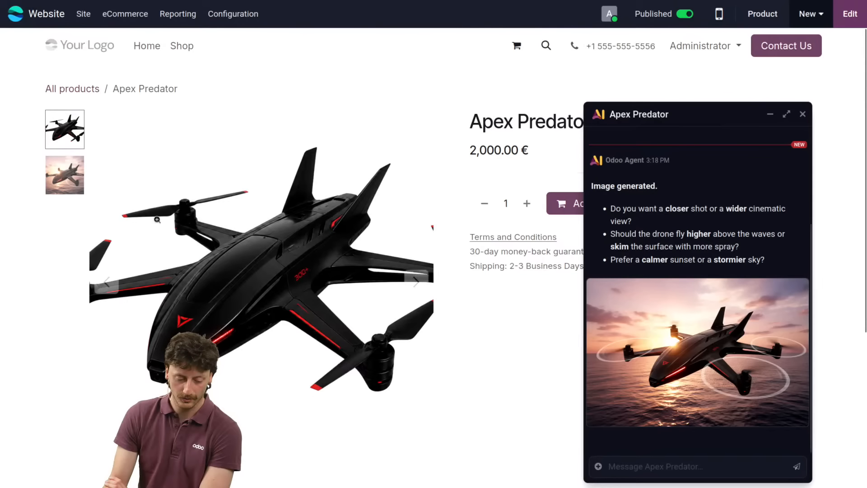
{"action": "left_click", "coordinate": [77, 163]}
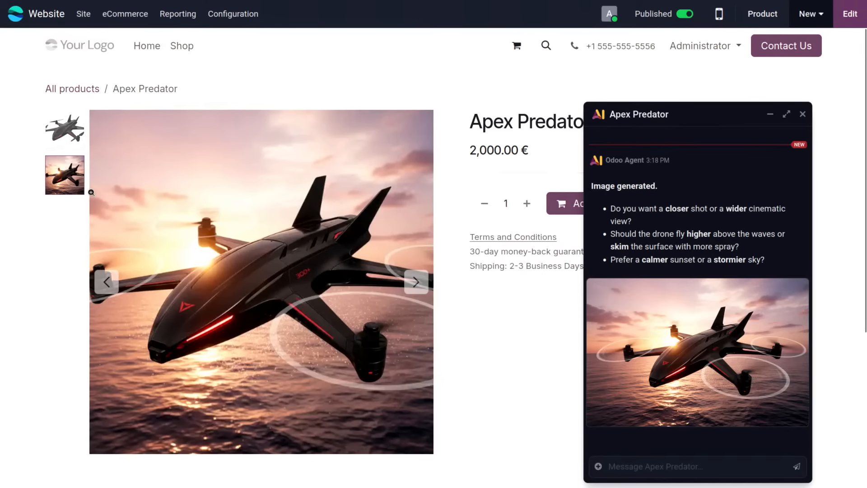
{"action": "left_click", "coordinate": [62, 138]}
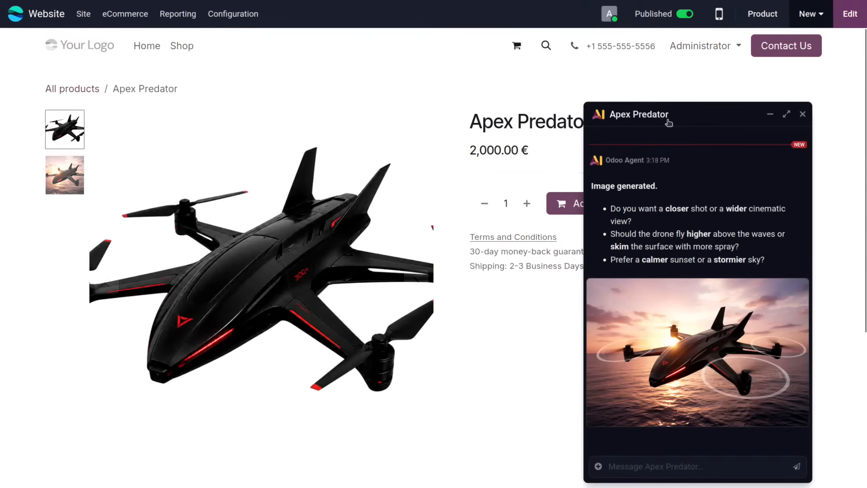
{"action": "left_click", "coordinate": [770, 114]}
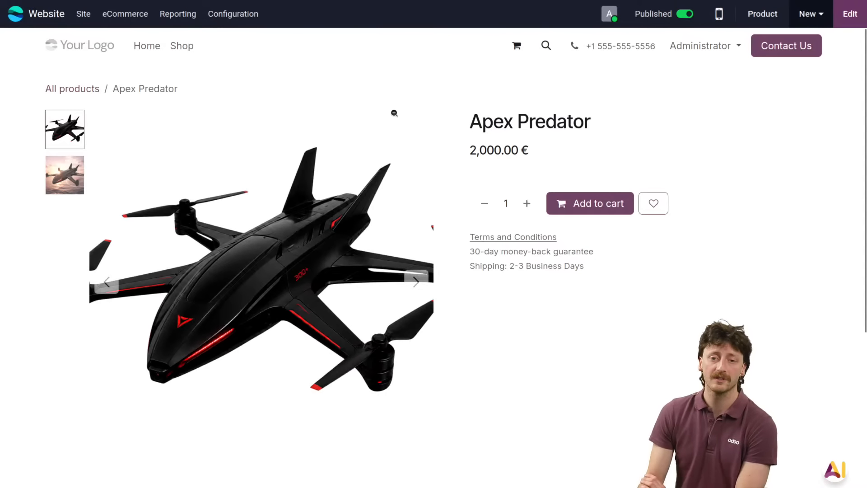
Step: Review the website's home page and the shop's product list, and return to the apps overview
{"action": "left_click", "coordinate": [148, 47]}
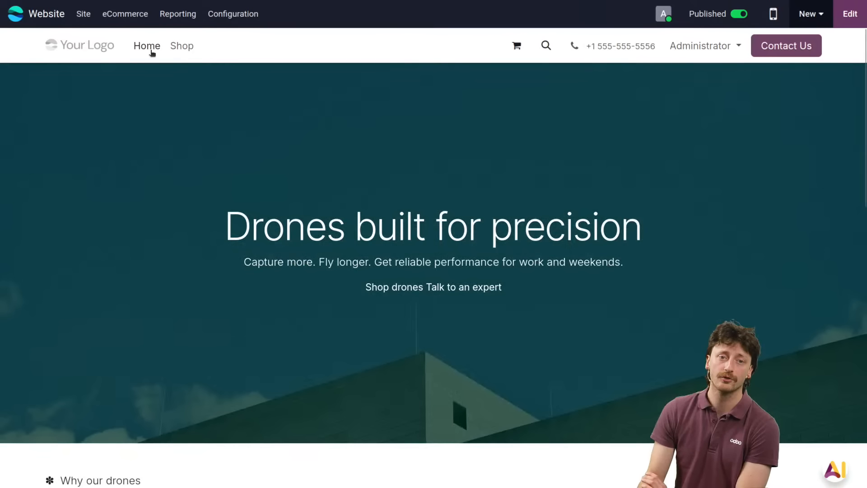
{"action": "scroll", "coordinate": [242, 159], "scroll_direction": "down", "scroll_amount": 8}
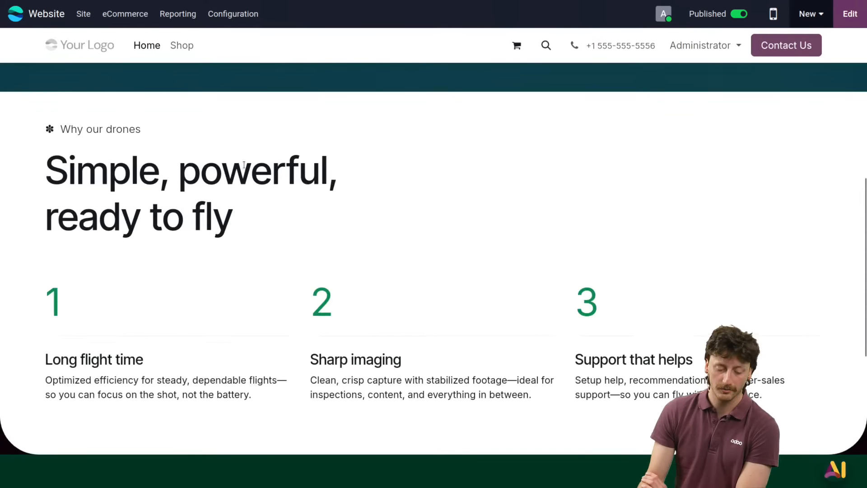
{"action": "scroll", "coordinate": [246, 169], "scroll_direction": "up", "scroll_amount": 8}
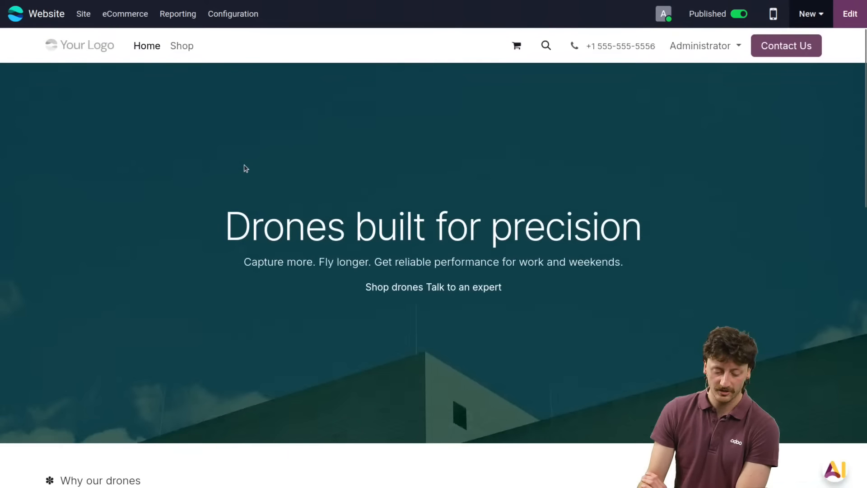
{"action": "left_click", "coordinate": [179, 47]}
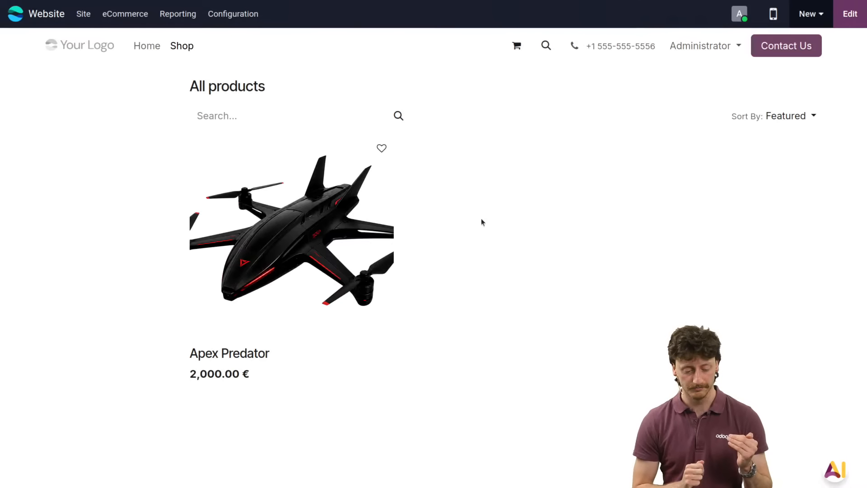
{"action": "left_click", "coordinate": [146, 47]}
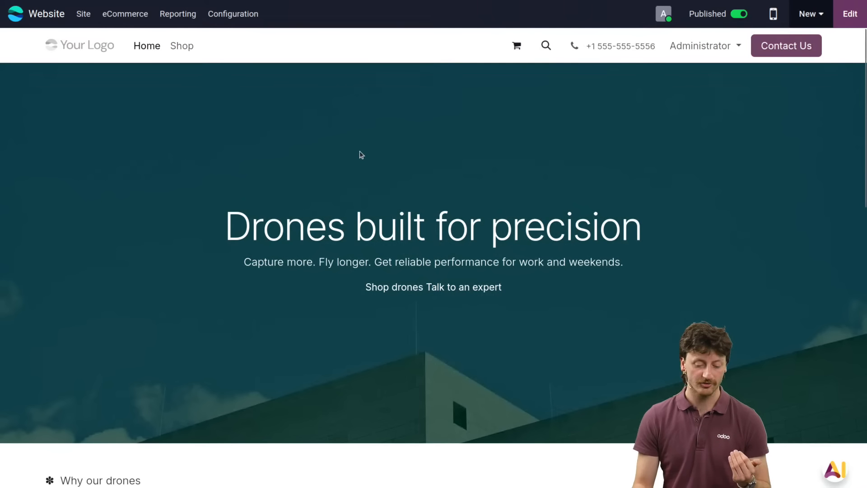
{"action": "scroll", "coordinate": [392, 140], "scroll_direction": "down", "scroll_amount": 10}
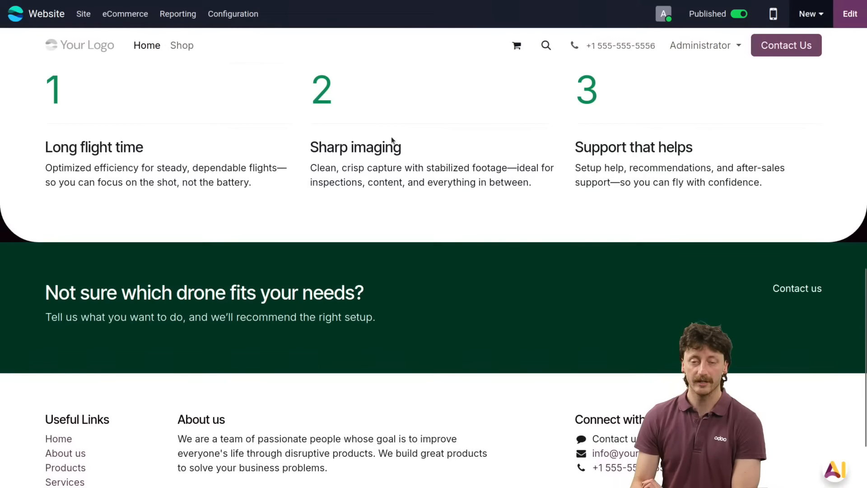
{"action": "scroll", "coordinate": [391, 137], "scroll_direction": "up", "scroll_amount": 10}
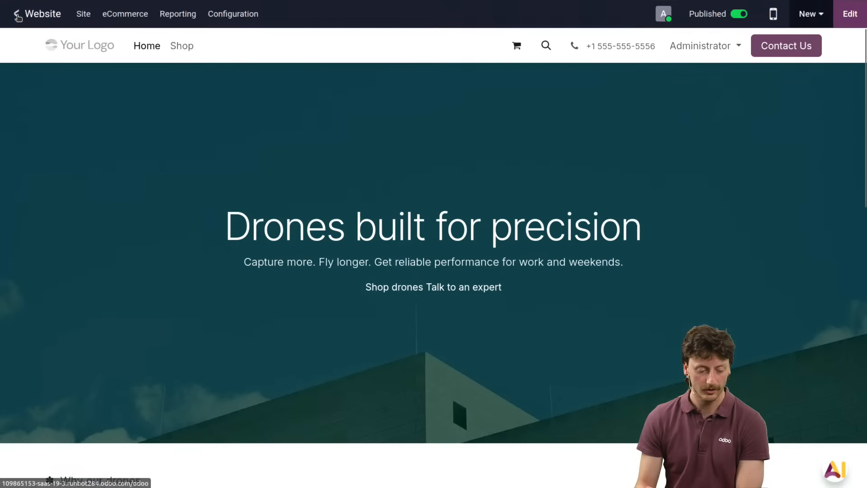
{"action": "left_click", "coordinate": [17, 16]}
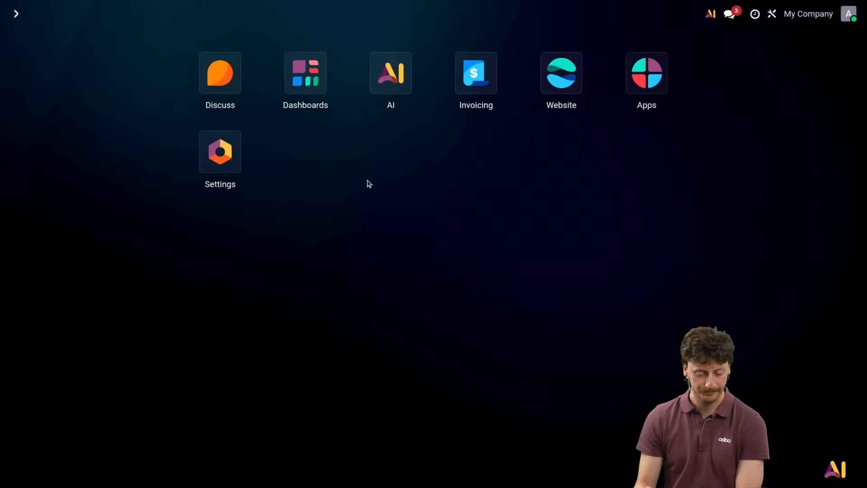
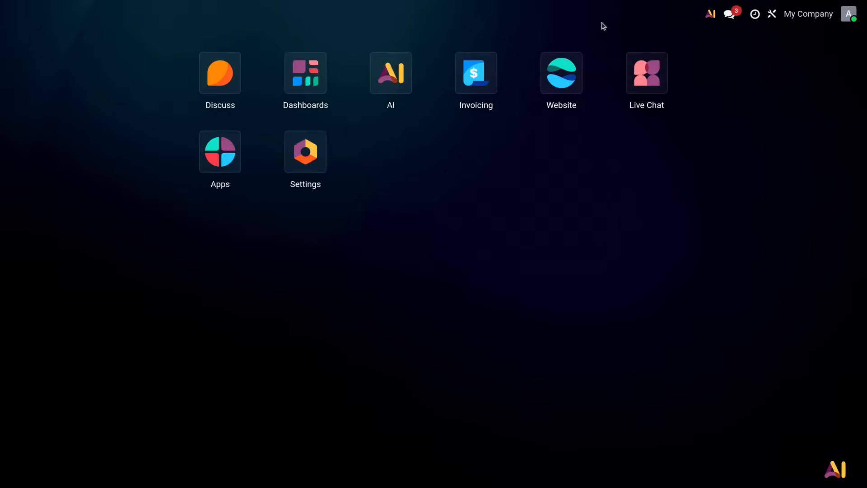
Step: Open the configuration of the Live Chat AI Agent in the AI app
{"action": "left_click", "coordinate": [389, 73]}
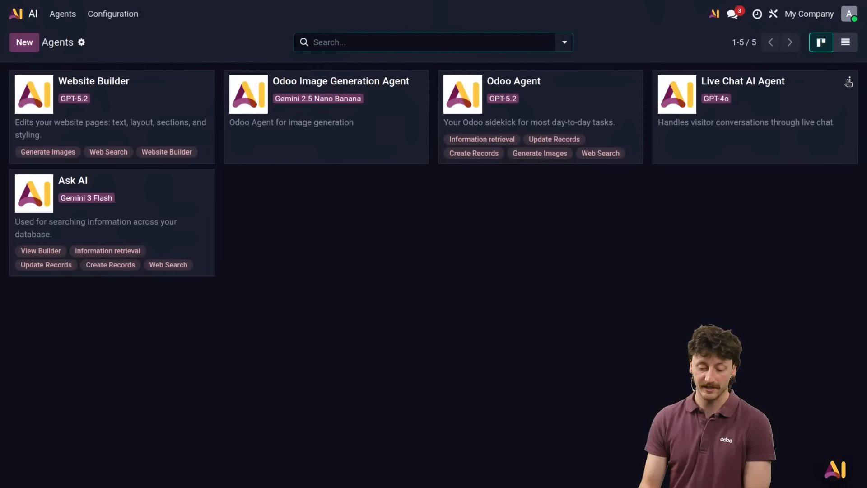
{"action": "left_click", "coordinate": [849, 81]}
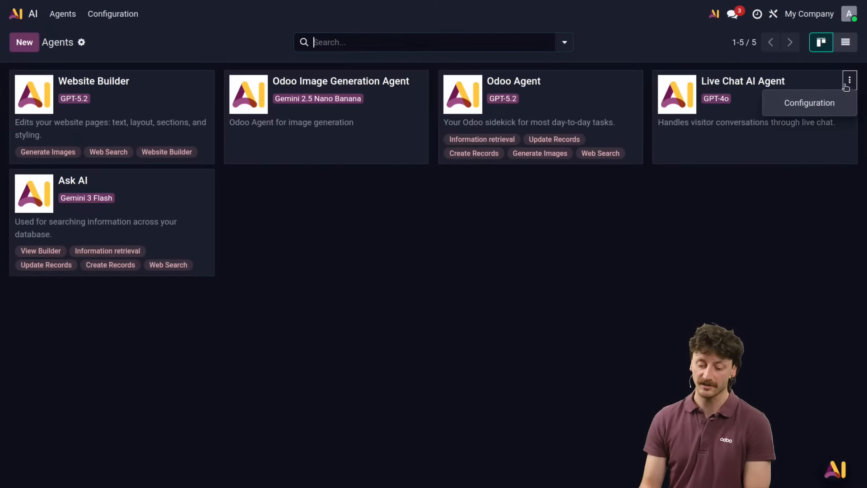
{"action": "left_click", "coordinate": [798, 111]}
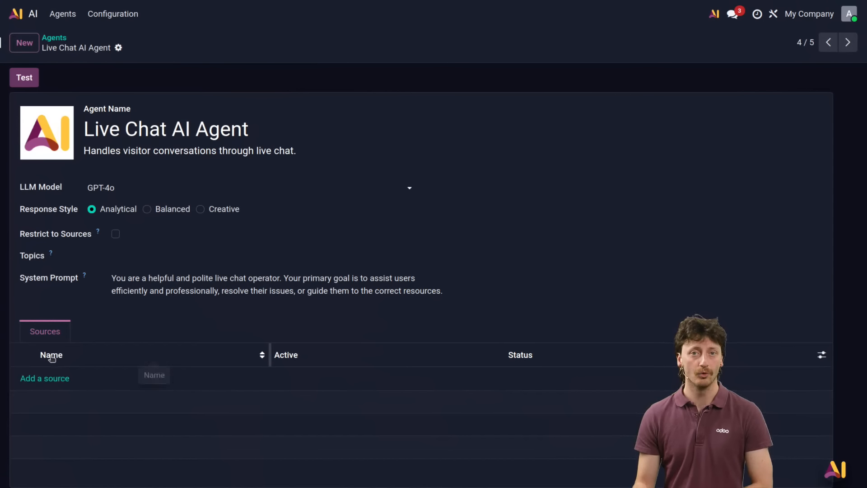
Step: Upload the PDF "The Apex Predator Series_ Unrivaled Aerial Velocity.pdf" as a source for the agent and refresh the record
{"action": "left_click", "coordinate": [57, 383]}
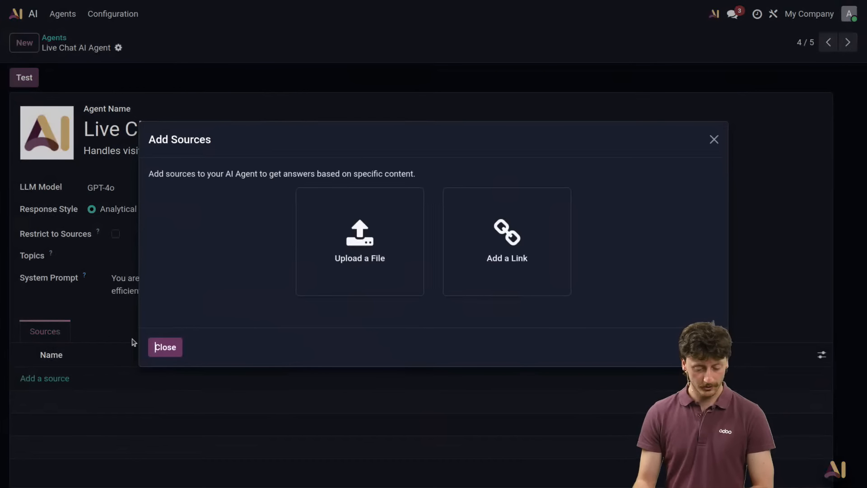
{"action": "left_click", "coordinate": [360, 239]}
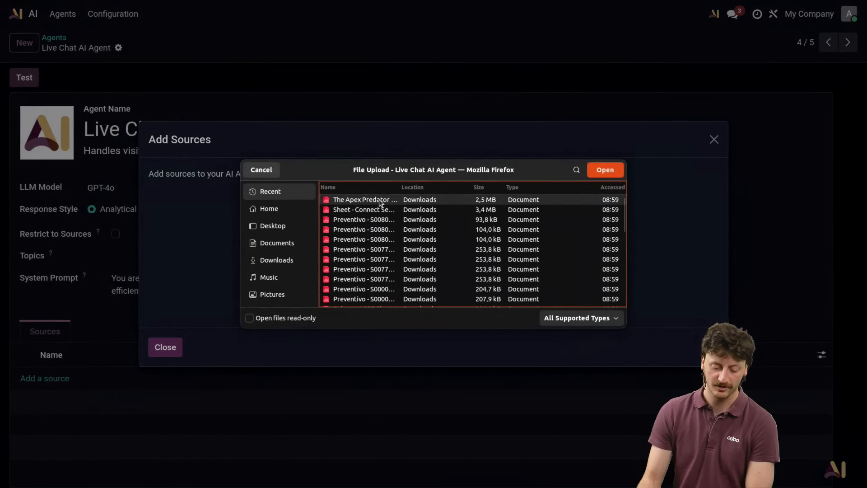
{"action": "left_click", "coordinate": [380, 201]}
{"action": "left_click", "coordinate": [615, 170]}
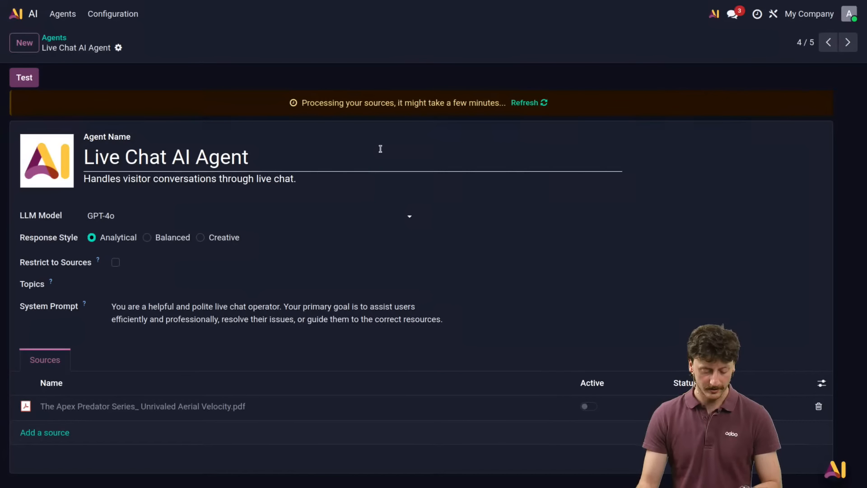
{"action": "key", "text": "F5"}
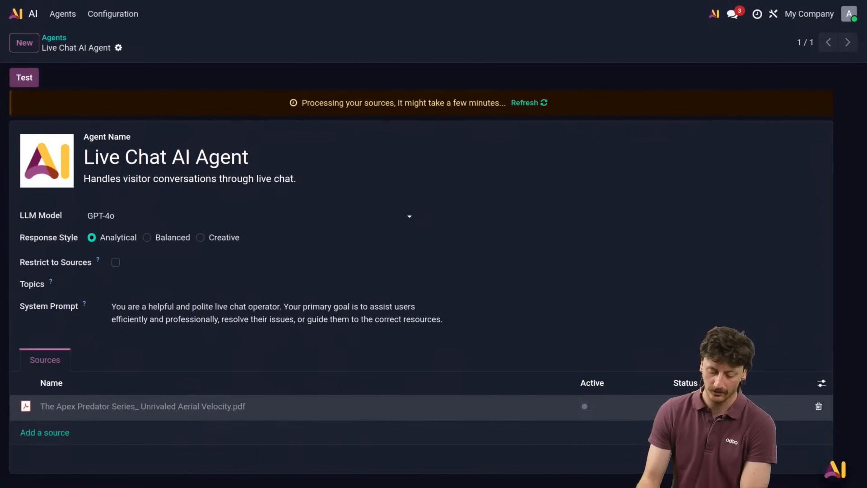
Step: Find the Knowledge app by searching "knowle" among the available apps and activate it
{"action": "left_click", "coordinate": [28, 6]}
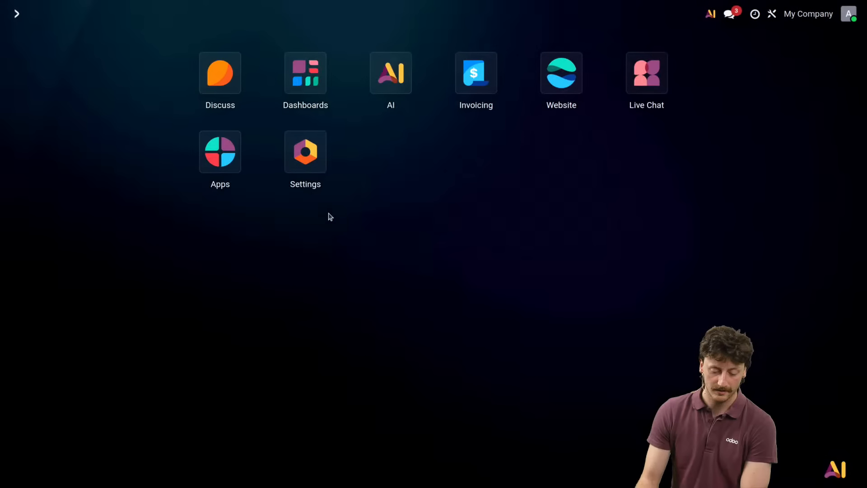
{"action": "left_click", "coordinate": [219, 154]}
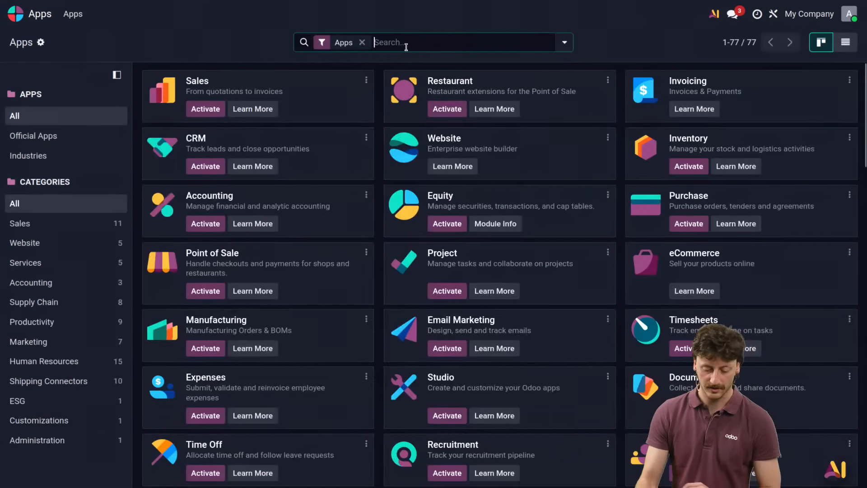
{"action": "type", "text": "knowle"}
{"action": "key", "text": "Return"}
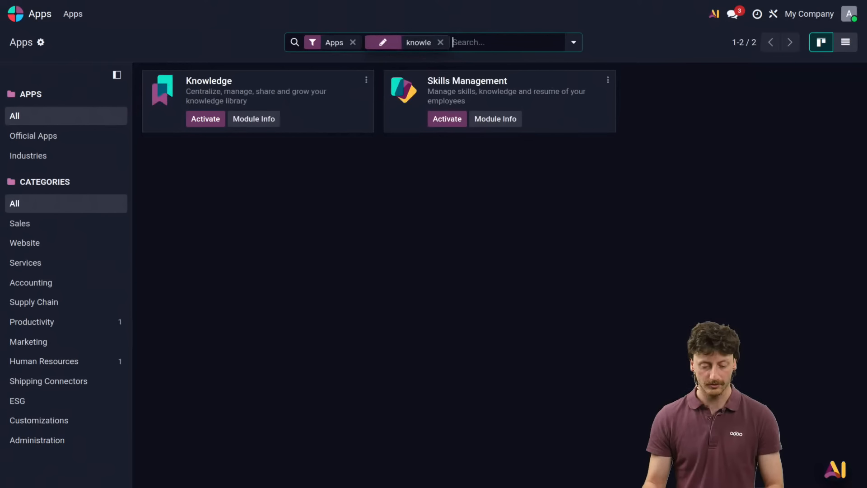
{"action": "left_click", "coordinate": [197, 118]}
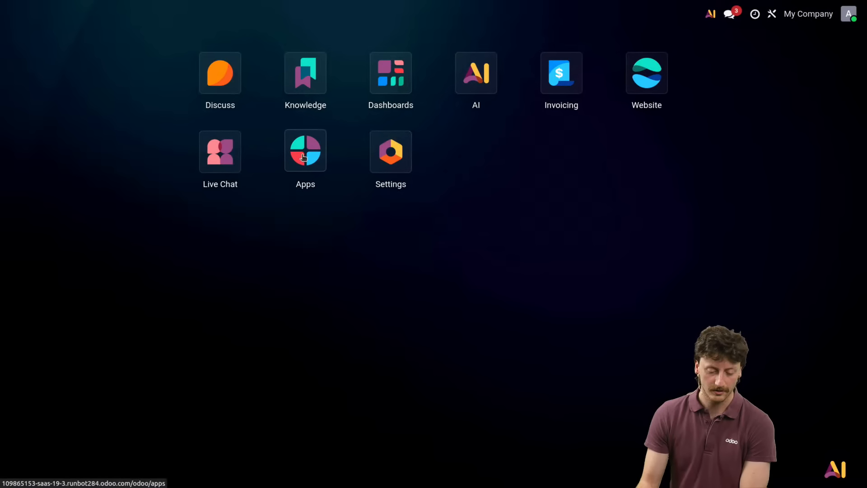
Step: Find the Documents app by searching "docu" among the available apps and activate it
{"action": "left_click", "coordinate": [319, 158]}
{"action": "type", "text": "docu"}
{"action": "key", "text": "Return"}
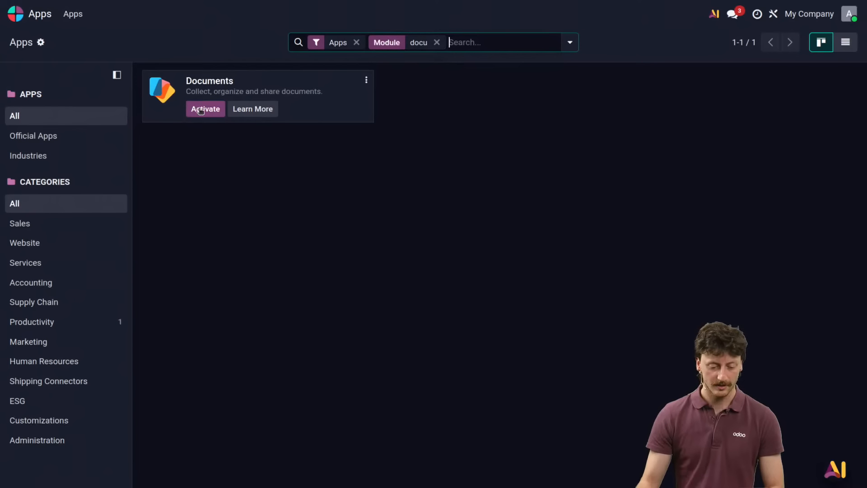
{"action": "left_click", "coordinate": [198, 107]}
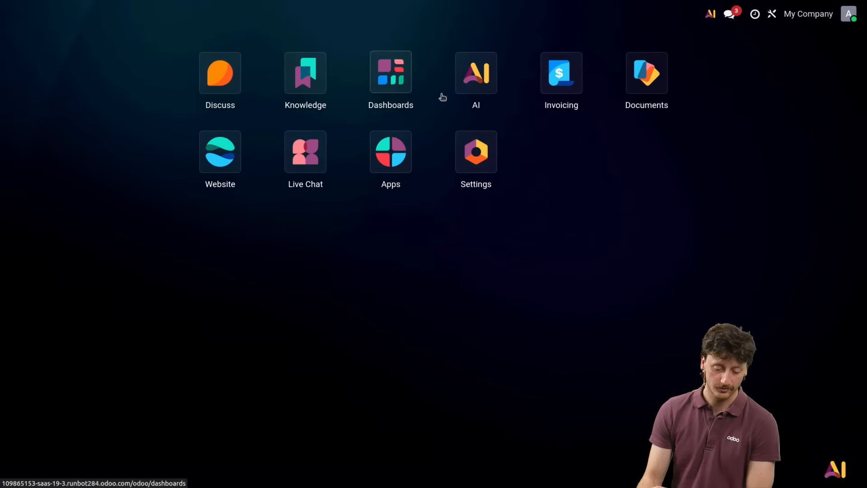
Step: Review the source types offered for the Live Chat AI Agent, then close the choices without adding one
{"action": "left_click", "coordinate": [476, 76]}
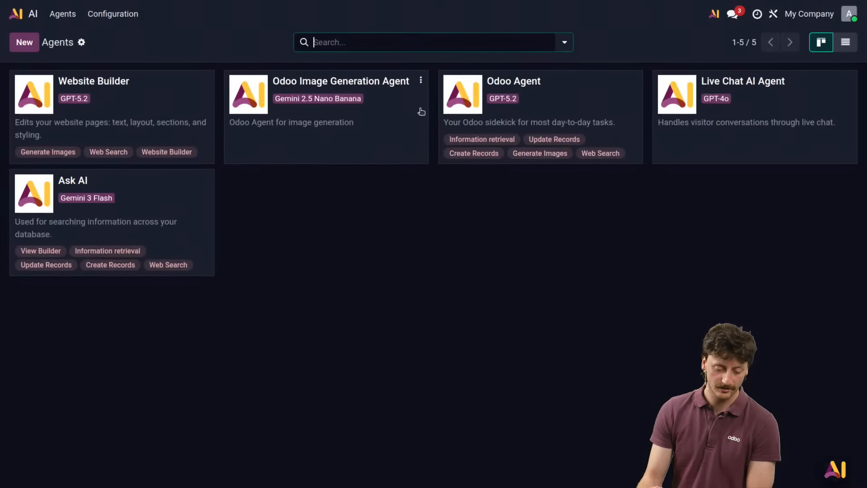
{"action": "left_click", "coordinate": [849, 80]}
{"action": "left_click", "coordinate": [824, 105]}
{"action": "left_click", "coordinate": [43, 432]}
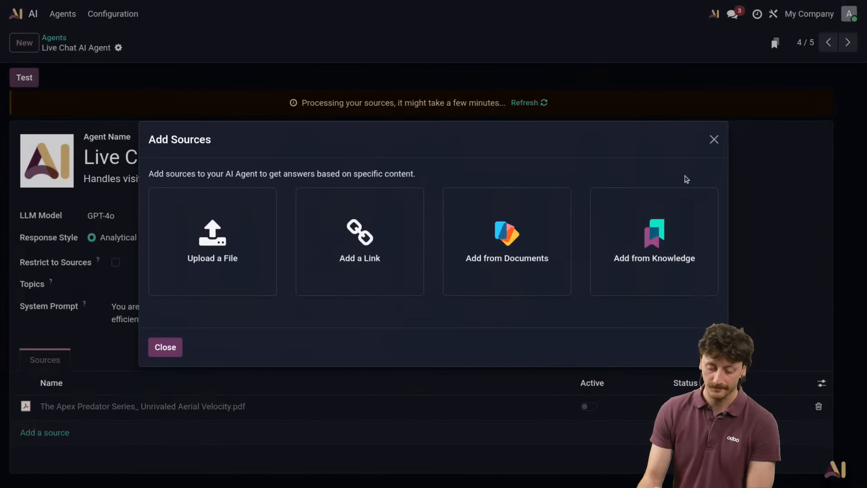
{"action": "left_click", "coordinate": [713, 140]}
Step: Create a new private article in the Knowledge app with the heading "Drones specificities and other stuff"
{"action": "left_click", "coordinate": [25, 13]}
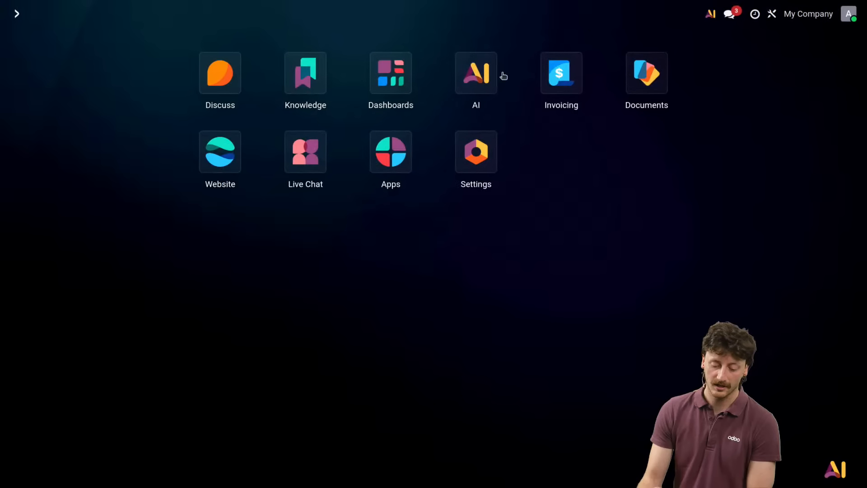
{"action": "left_click", "coordinate": [311, 91]}
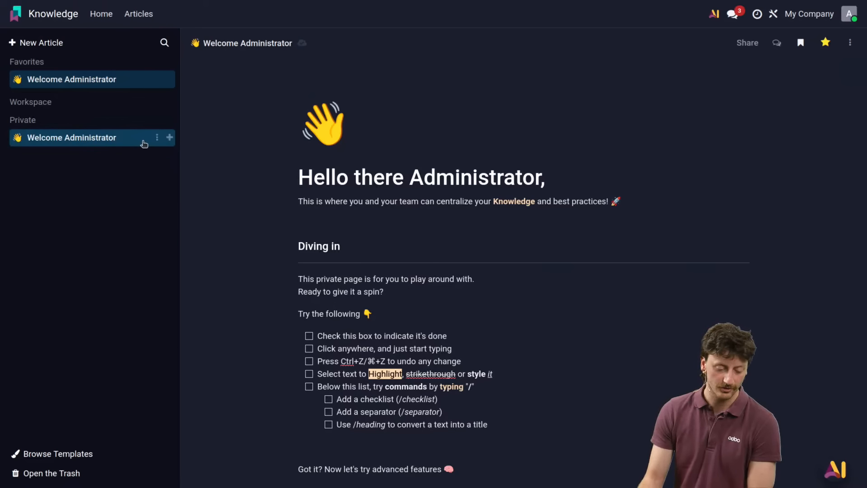
{"action": "left_click", "coordinate": [14, 41]}
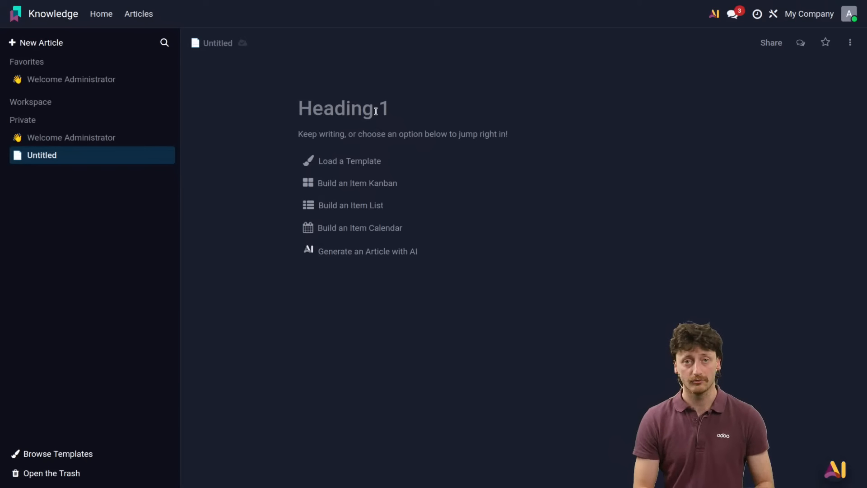
{"action": "type", "text": "Dr"}
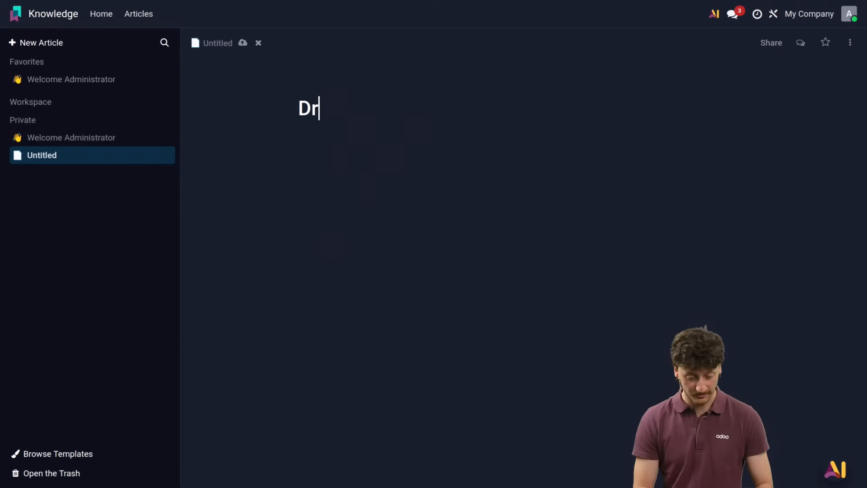
{"action": "type", "text": "ones psec"}
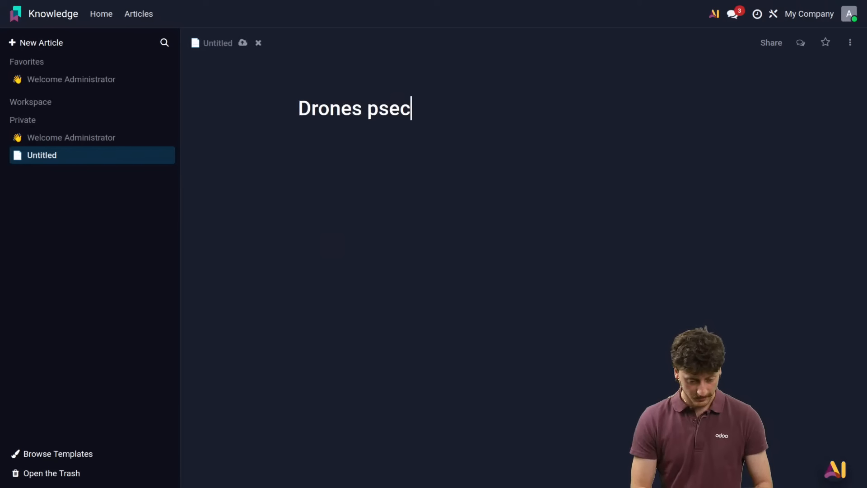
{"action": "key", "text": "BackSpace"}
{"action": "key", "text": "BackSpace"}
{"action": "key", "text": "BackSpace"}
{"action": "key", "text": "BackSpace"}
{"action": "type", "text": "spec"}
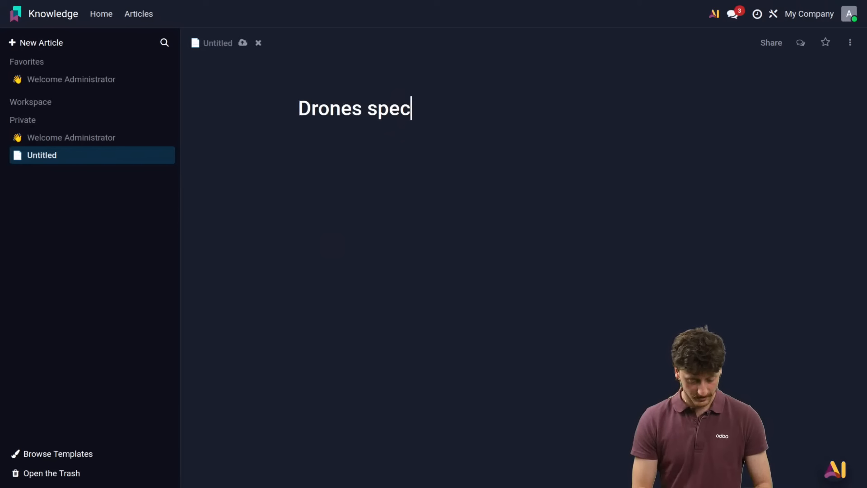
{"action": "type", "text": "ificities a"}
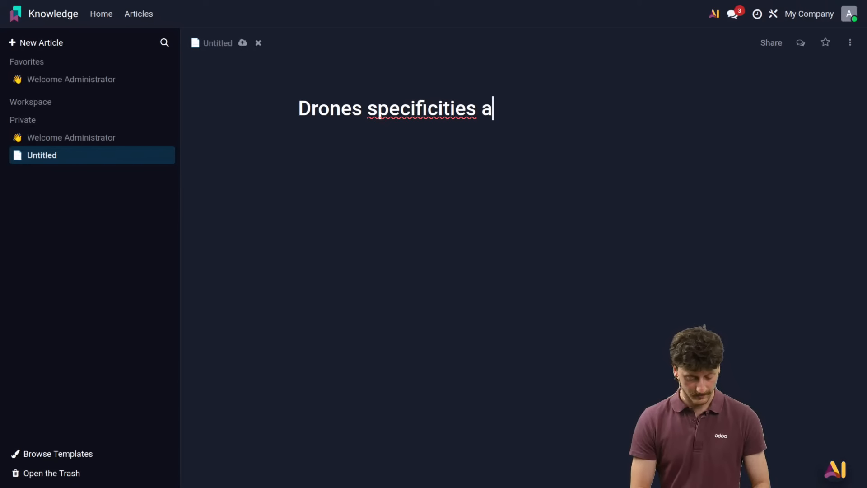
{"action": "type", "text": "nd other stuff"}
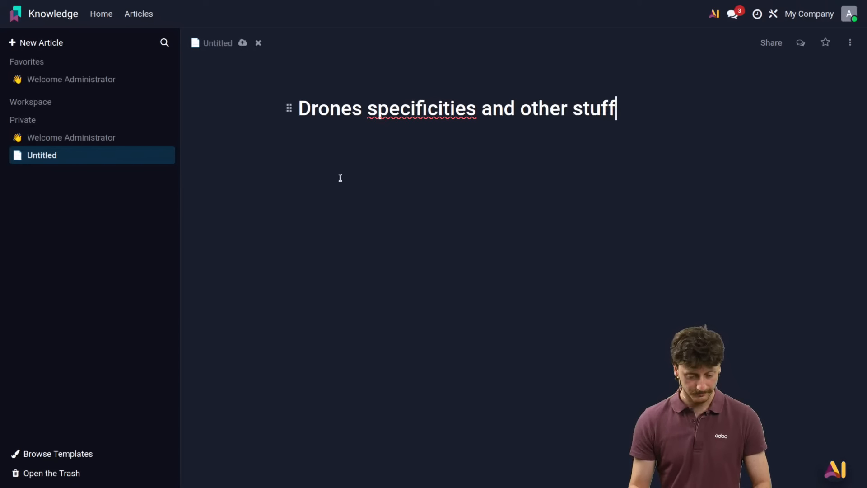
{"action": "key", "text": "Return"}
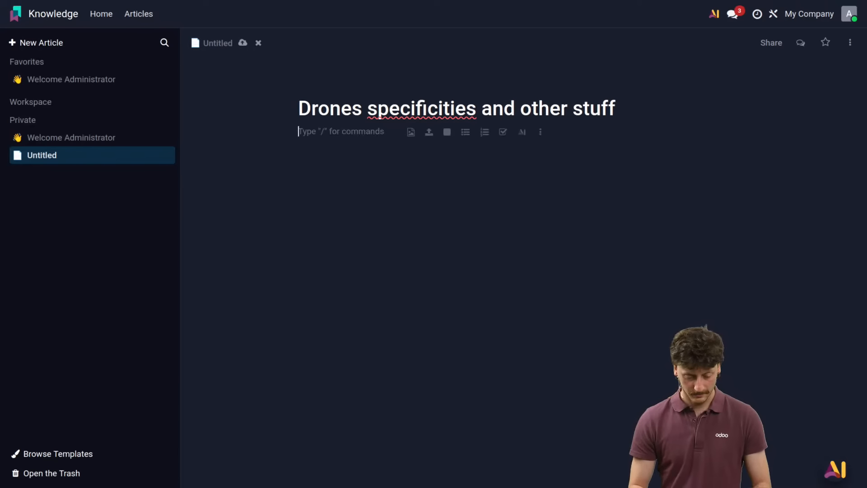
Step: Write "Our drones are 100% handmade in belgium" as the article's body text
{"action": "type", "text": "Our drones ar"}
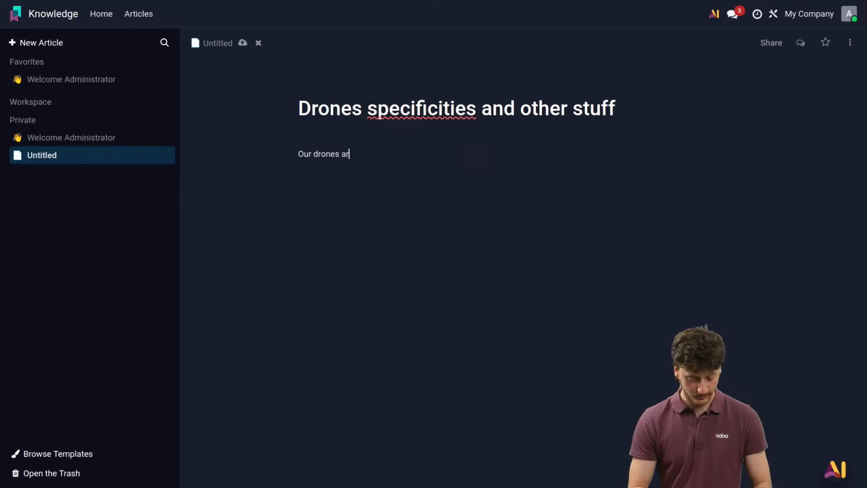
{"action": "type", "text": "e 100% g"}
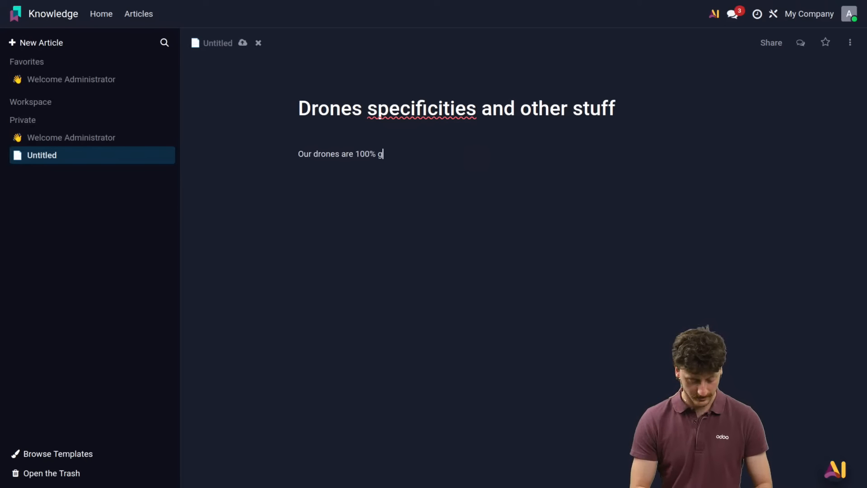
{"action": "key", "text": "BackSpace"}
{"action": "type", "text": "handmade in belgium"}
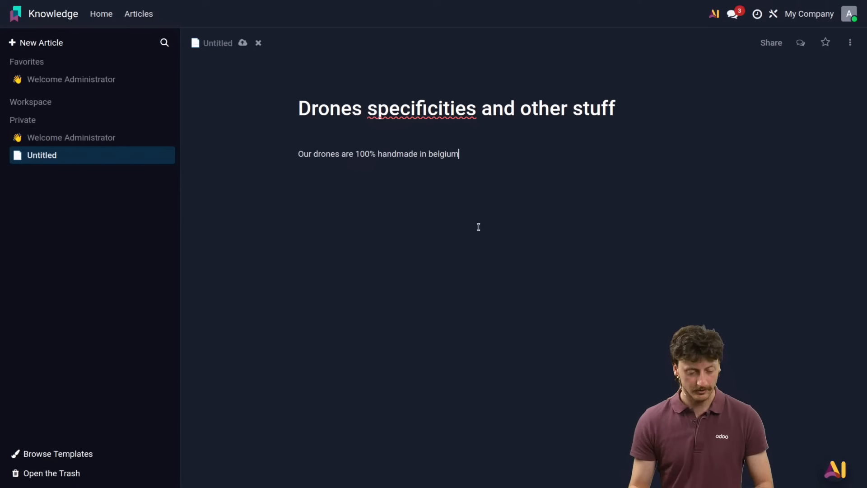
Step: Add a sub-article under the drones article with the heading "Speed test of our drones"
{"action": "left_click", "coordinate": [168, 154]}
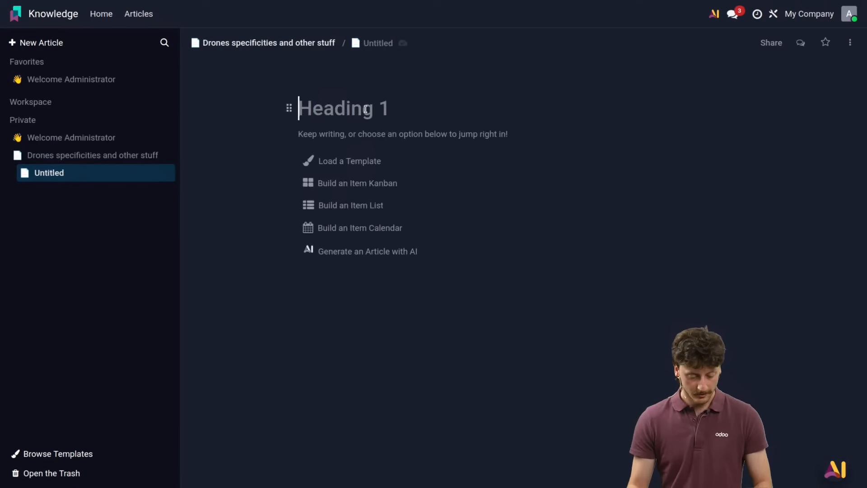
{"action": "type", "text": "Spe"}
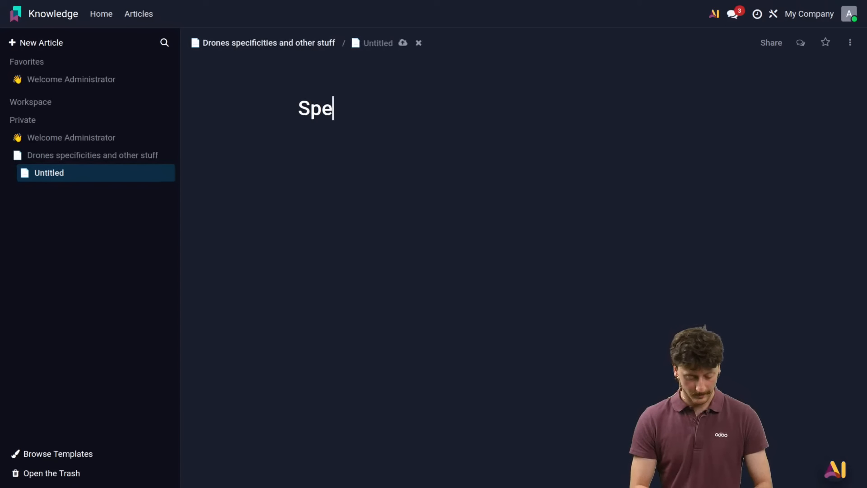
{"action": "type", "text": "ed test of our drones"}
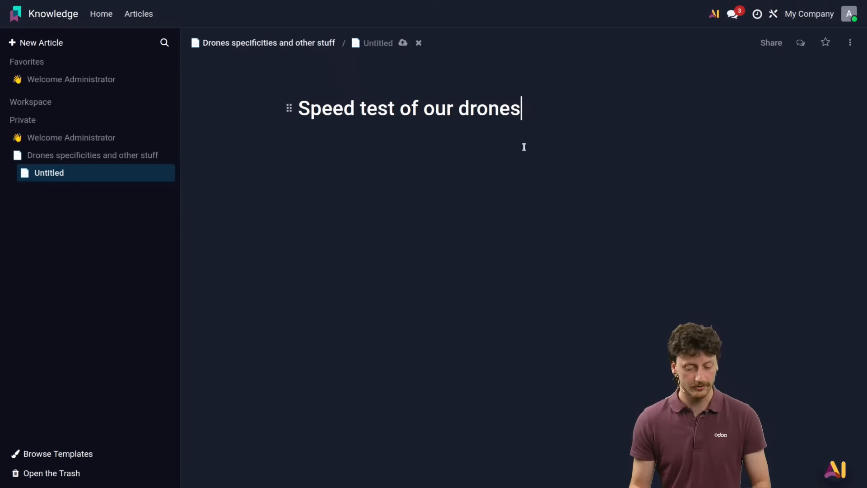
{"action": "key", "text": "Return"}
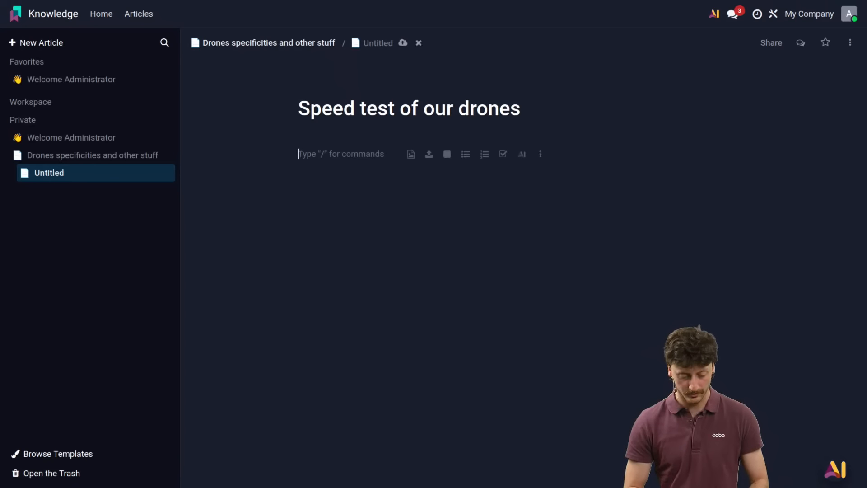
Step: Ask the AI within the sub-article to "Create a small article about the speedtests that we made on our apex predator drones"
{"action": "type", "text": "/ai"}
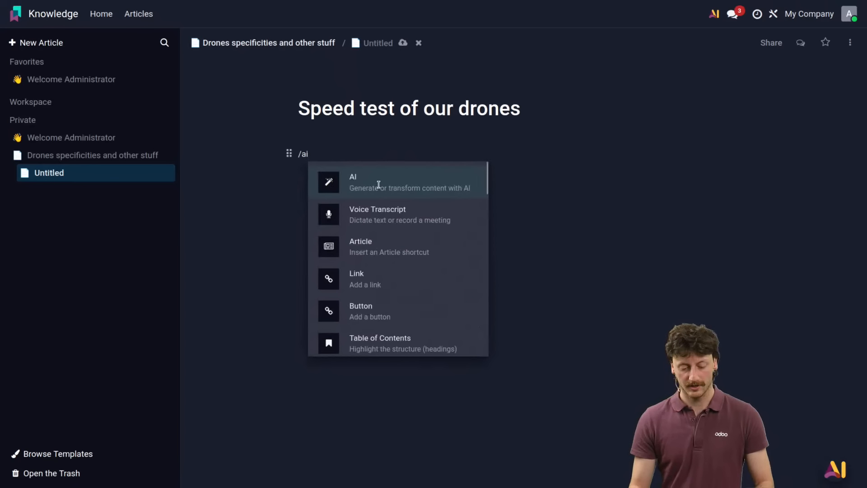
{"action": "left_click", "coordinate": [379, 185]}
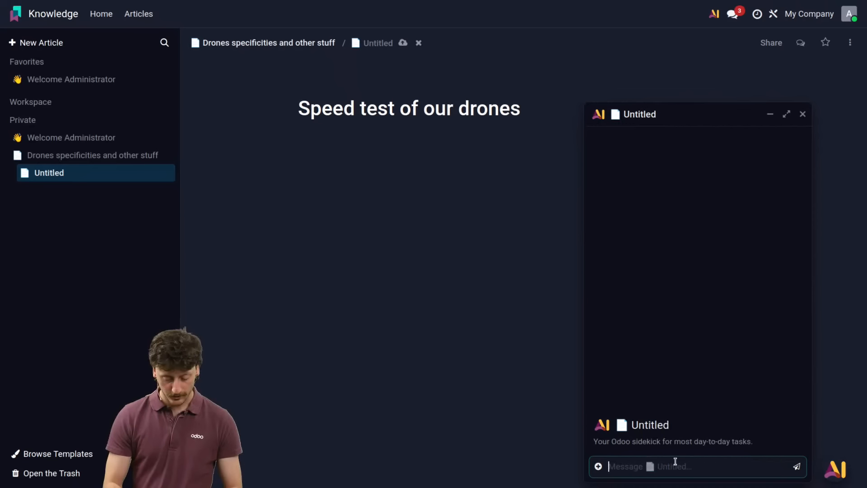
{"action": "type", "text": "Create a "}
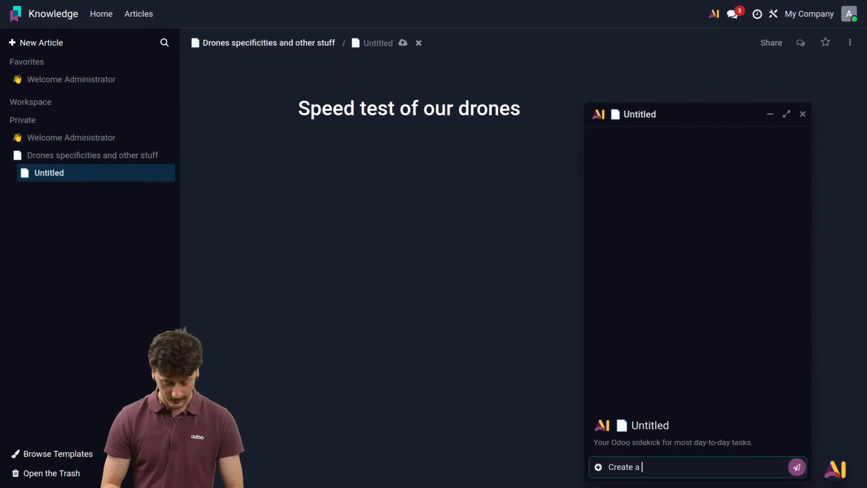
{"action": "type", "text": "small parag"}
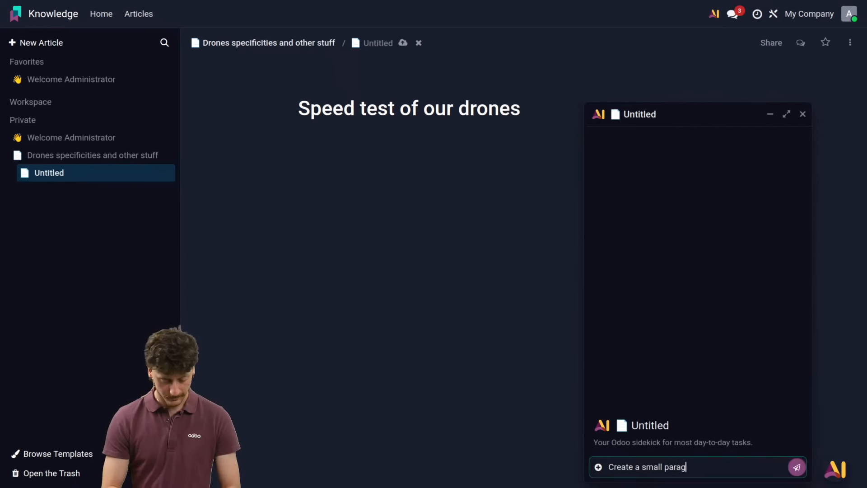
{"action": "key", "text": "BackSpace"}
{"action": "key", "text": "BackSpace"}
{"action": "key", "text": "BackSpace"}
{"action": "key", "text": "BackSpace"}
{"action": "key", "text": "BackSpace"}
{"action": "type", "text": "ar"}
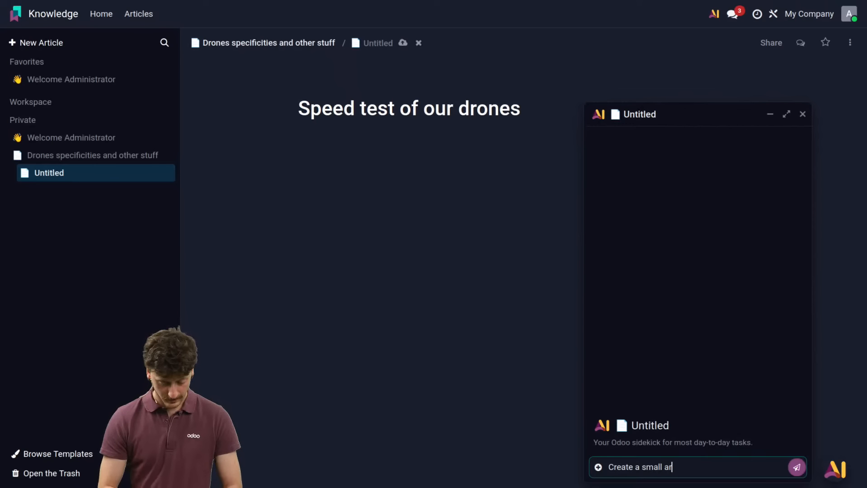
{"action": "type", "text": "ticle about "}
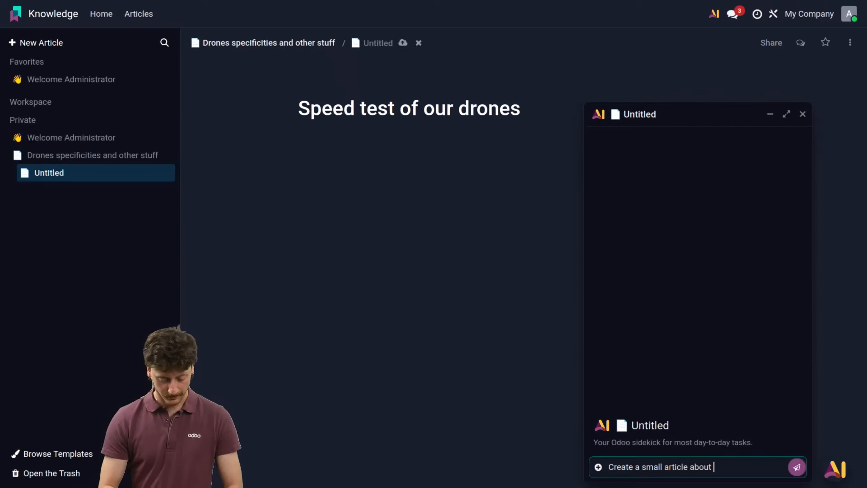
{"action": "type", "text": "the speedtes"}
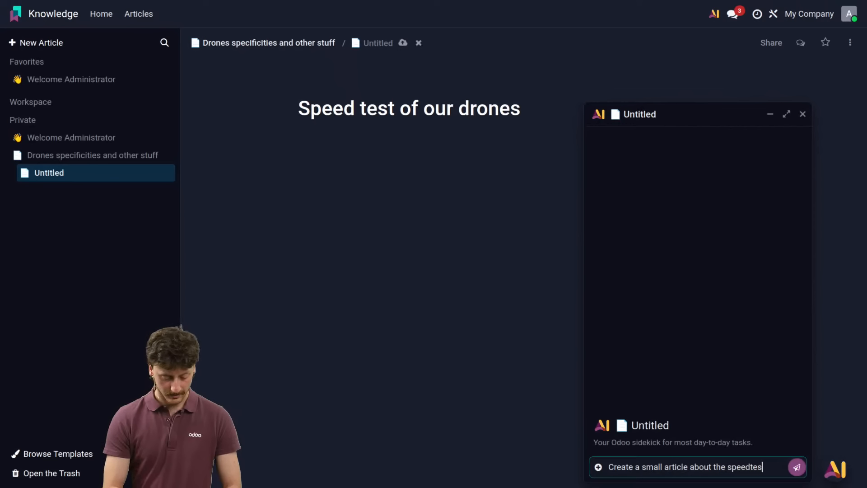
{"action": "type", "text": "ts that we made o"}
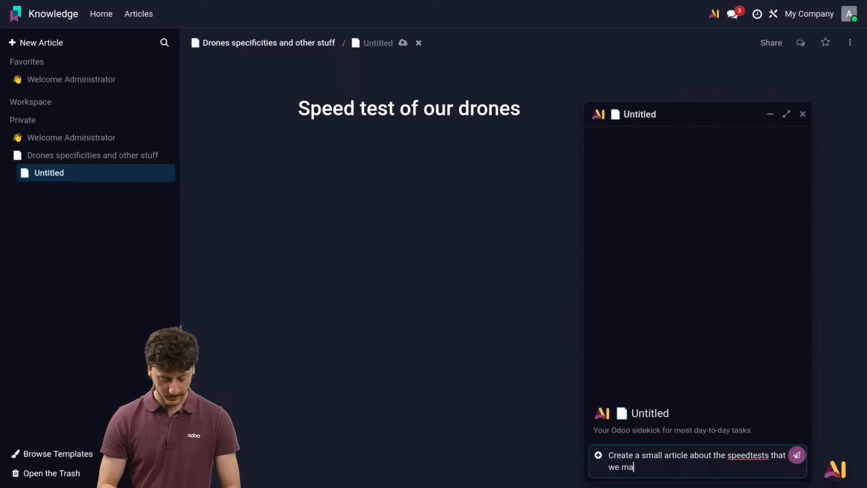
{"action": "type", "text": "edator drones"}
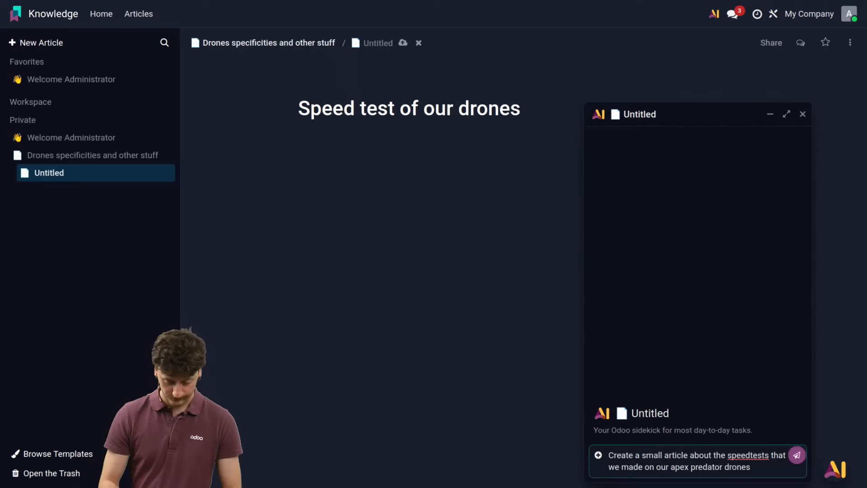
{"action": "key", "text": "Return"}
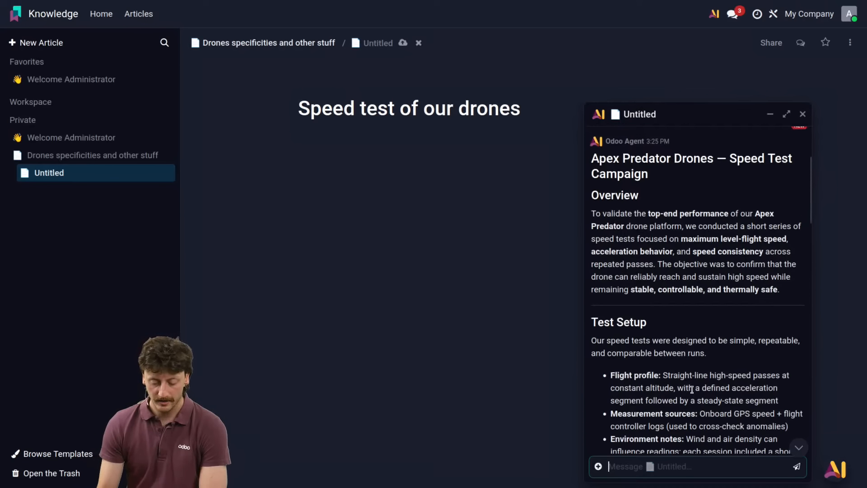
Step: Insert the AI-generated speed test text into the sub-article, close the AI chat and look over the article
{"action": "scroll", "coordinate": [688, 387], "scroll_direction": "down", "scroll_amount": 10}
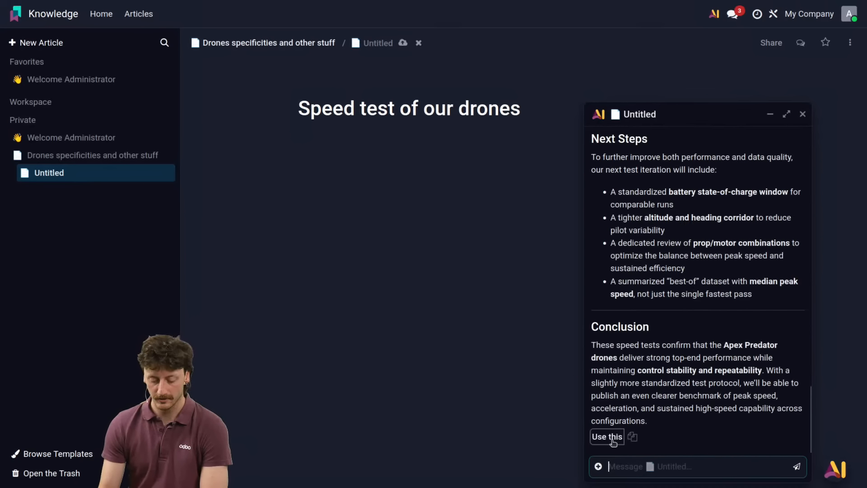
{"action": "left_click", "coordinate": [612, 440]}
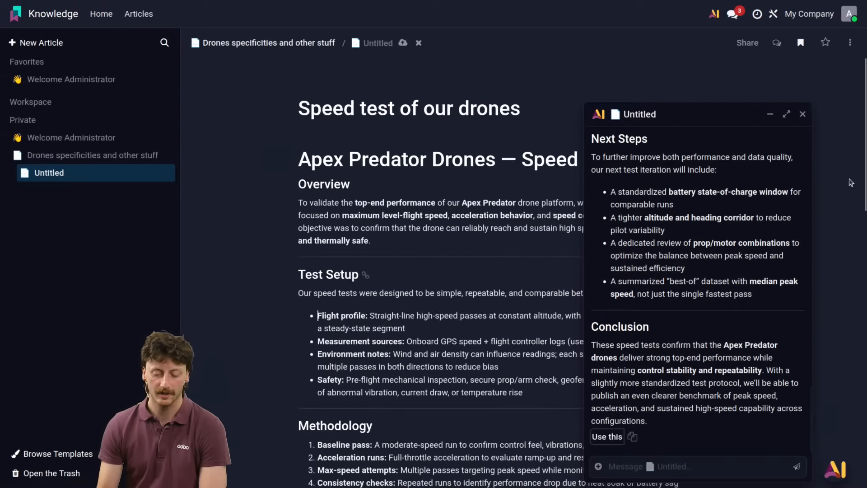
{"action": "left_click", "coordinate": [802, 114]}
{"action": "scroll", "coordinate": [558, 165], "scroll_direction": "down", "scroll_amount": 10}
{"action": "scroll", "coordinate": [558, 166], "scroll_direction": "up", "scroll_amount": 15}
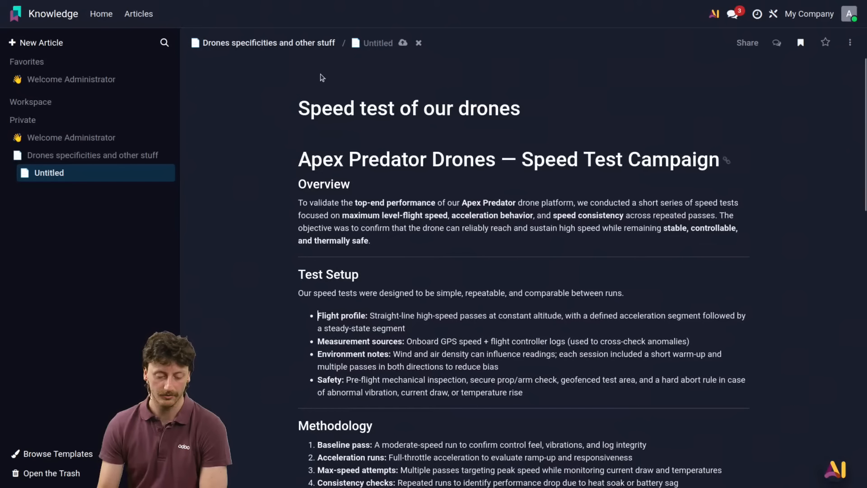
Step: Create a folder named "drones" in the Documents app and open it
{"action": "left_click", "coordinate": [21, 9]}
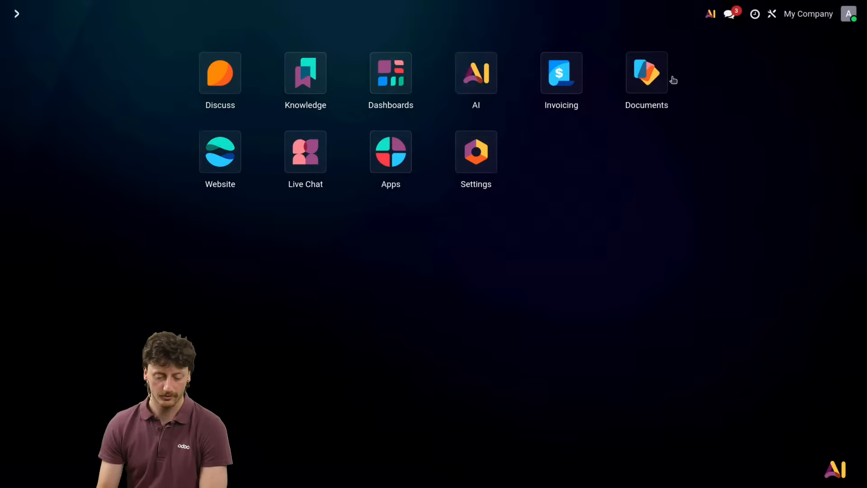
{"action": "left_click", "coordinate": [648, 75]}
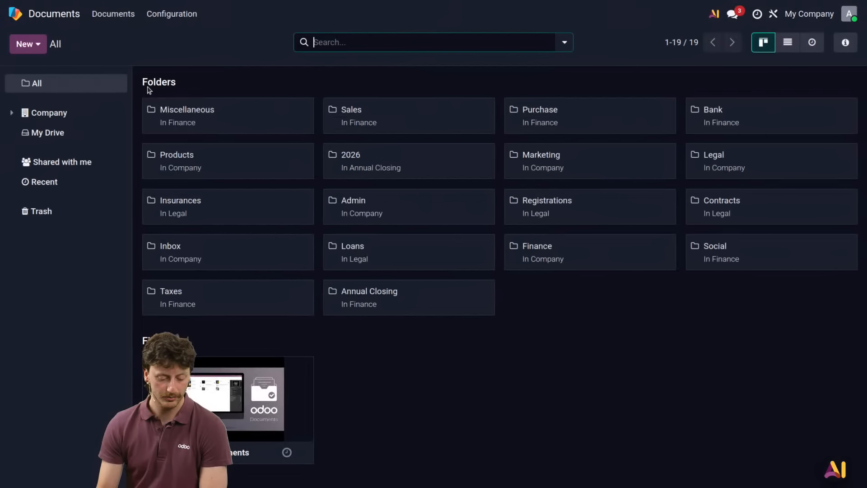
{"action": "mouse_move", "coordinate": [119, 119]}
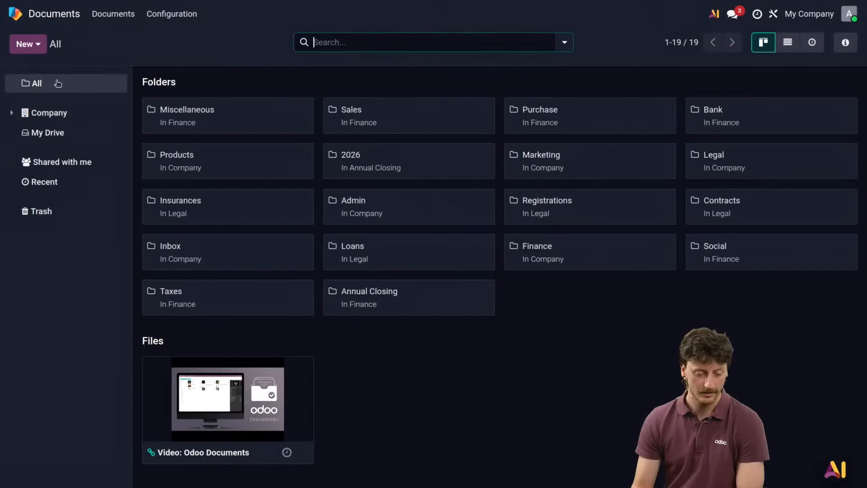
{"action": "left_click", "coordinate": [28, 44]}
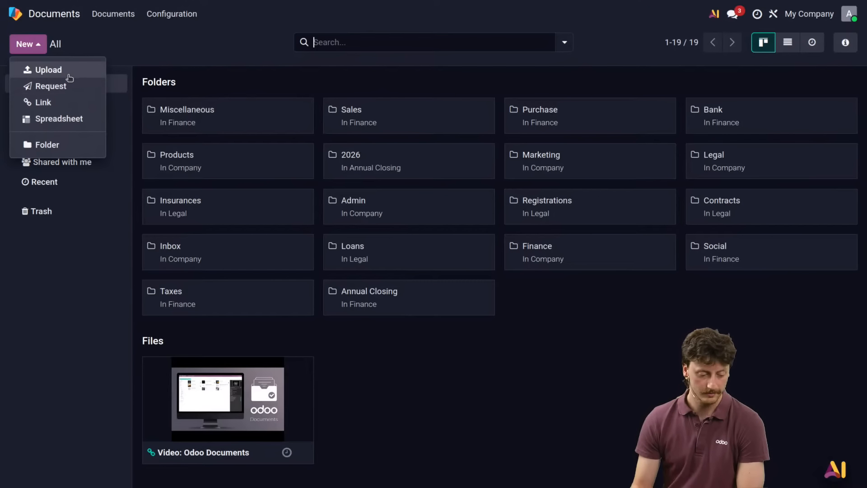
{"action": "left_click", "coordinate": [64, 144]}
{"action": "type", "text": "drones"}
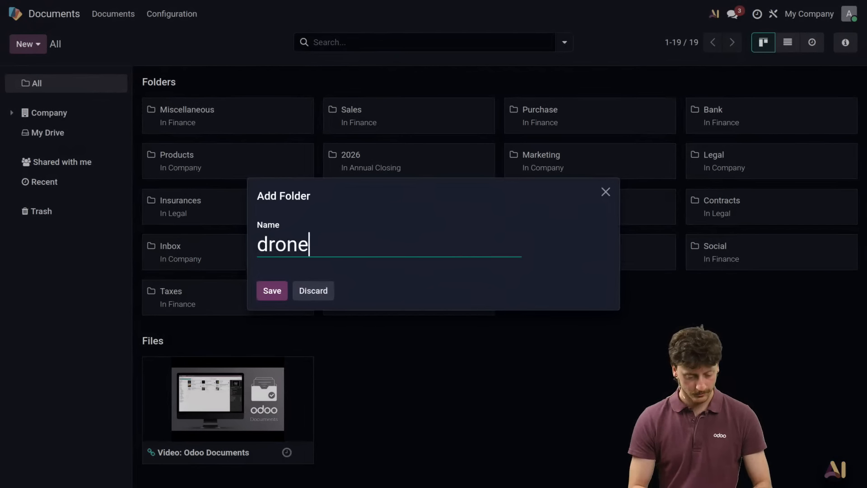
{"action": "left_click", "coordinate": [266, 291]}
{"action": "left_click", "coordinate": [219, 118]}
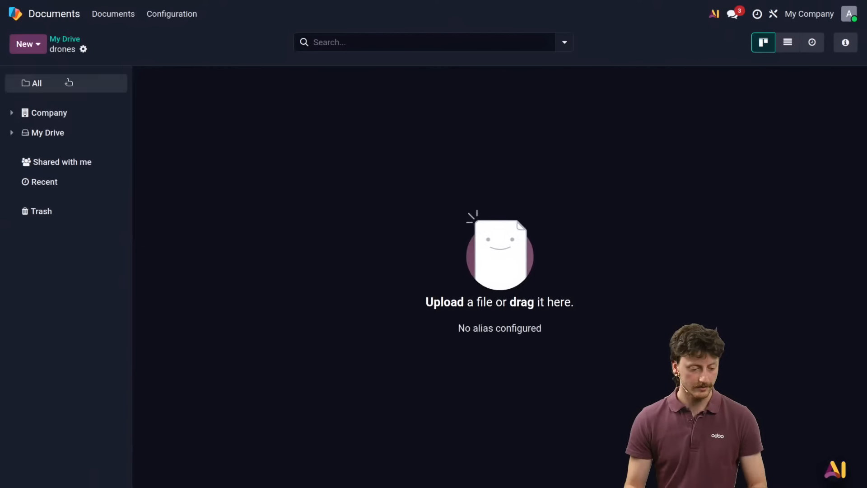
Step: Upload "The Apex Predator Series_ Unrivaled Aerial Velocity.pdf" to the drones folder and check its contents in the preview
{"action": "left_click", "coordinate": [28, 43]}
{"action": "left_click", "coordinate": [65, 69]}
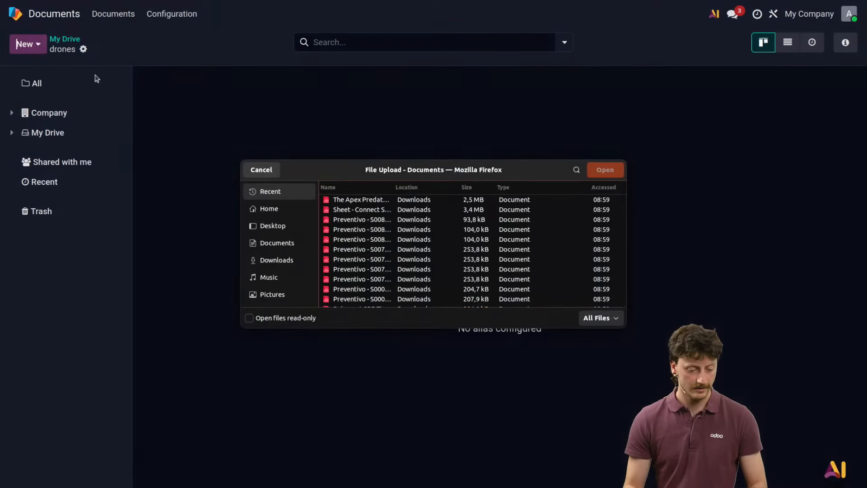
{"action": "left_click", "coordinate": [412, 200]}
{"action": "left_click", "coordinate": [605, 170]}
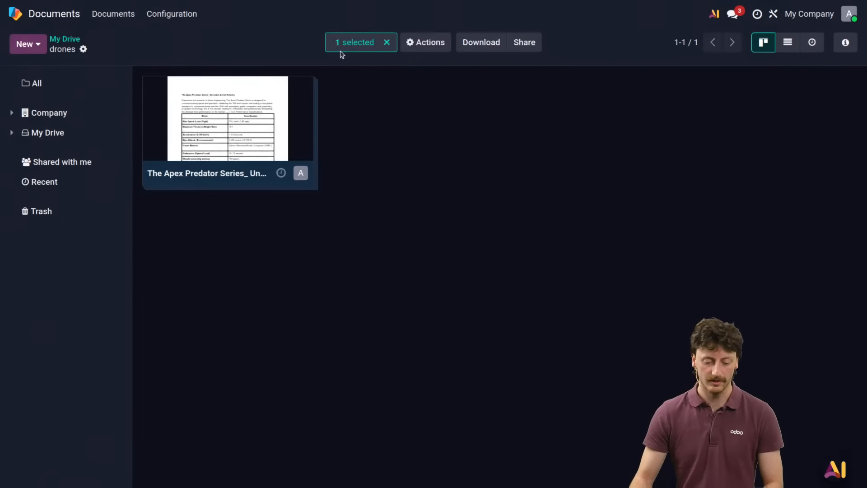
{"action": "left_click", "coordinate": [228, 124]}
{"action": "scroll", "coordinate": [512, 168], "scroll_direction": "down", "scroll_amount": 10}
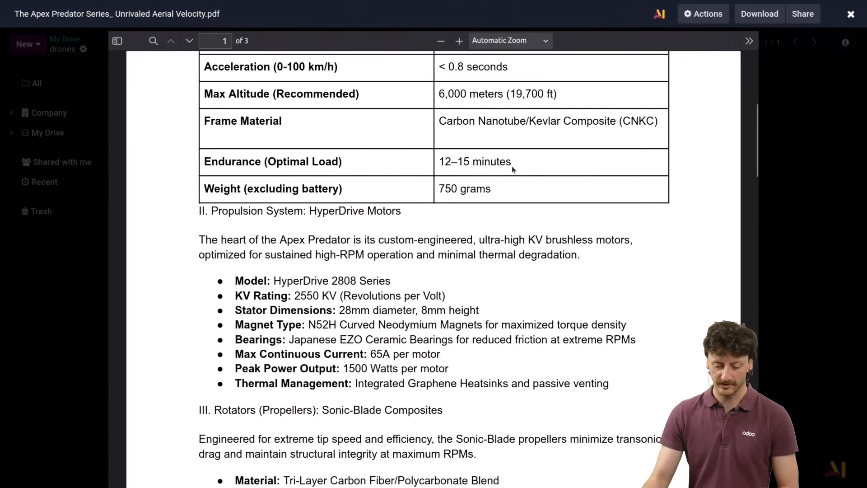
{"action": "scroll", "coordinate": [513, 155], "scroll_direction": "up", "scroll_amount": 15}
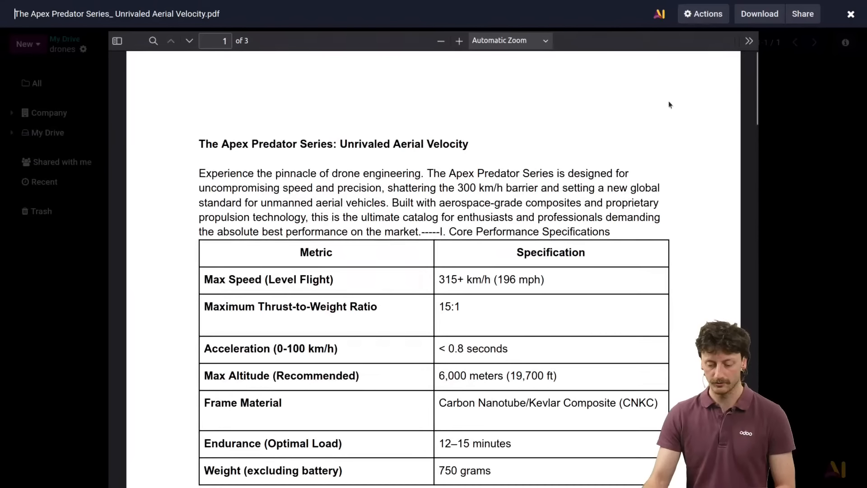
{"action": "left_click", "coordinate": [851, 14]}
Step: Open the Live Chat AI Agent's configuration in the AI app and start adding a source from Documents
{"action": "left_click", "coordinate": [9, 16]}
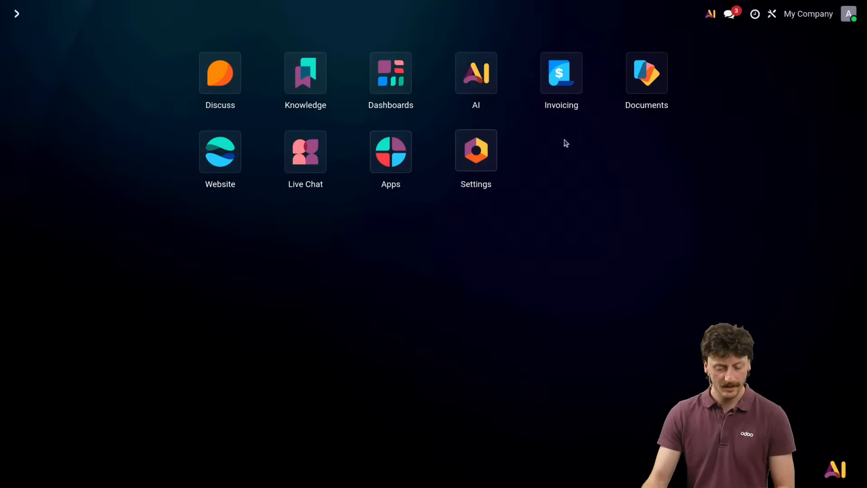
{"action": "left_click", "coordinate": [500, 70]}
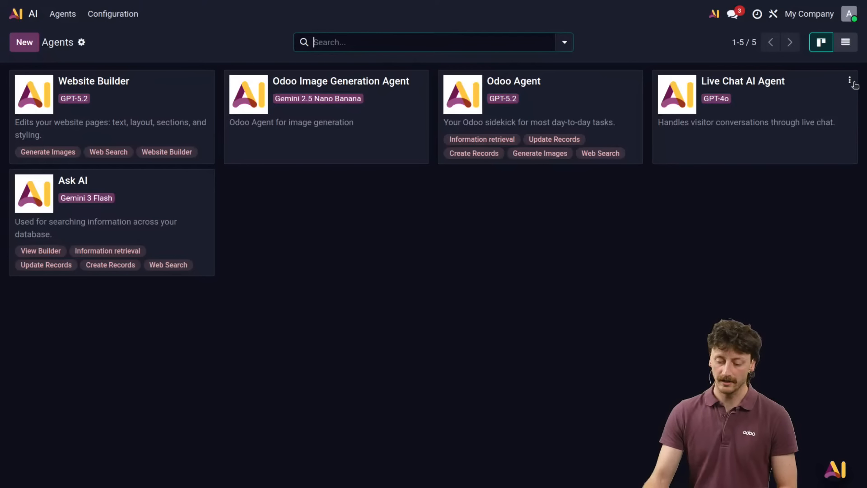
{"action": "left_click", "coordinate": [848, 80]}
{"action": "left_click", "coordinate": [824, 103]}
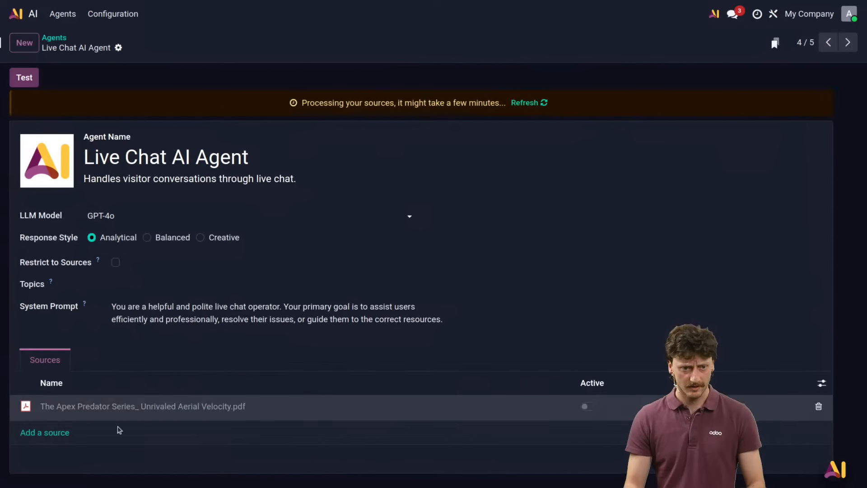
{"action": "left_click", "coordinate": [64, 436]}
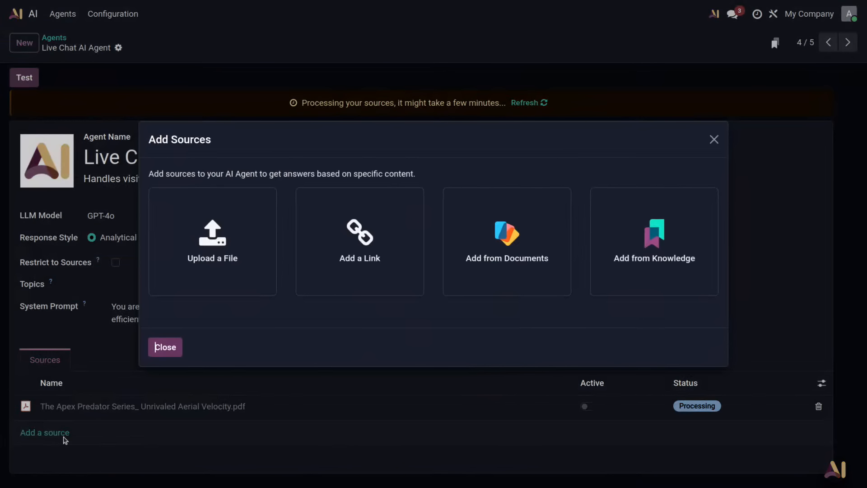
{"action": "left_click", "coordinate": [482, 258]}
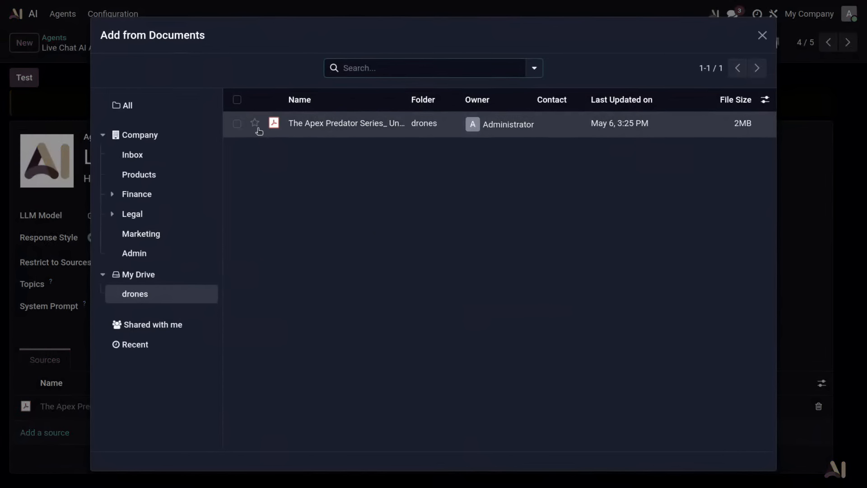
{"action": "left_click", "coordinate": [237, 129]}
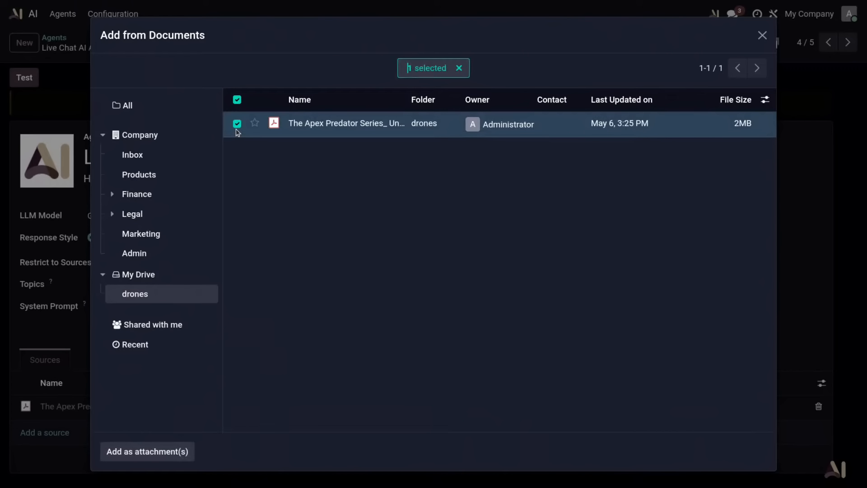
{"action": "left_click", "coordinate": [238, 124]}
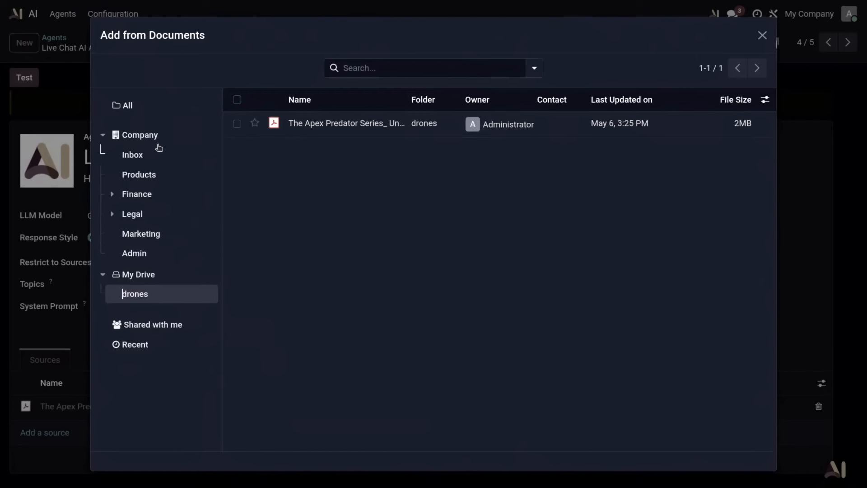
{"action": "left_click", "coordinate": [140, 138]}
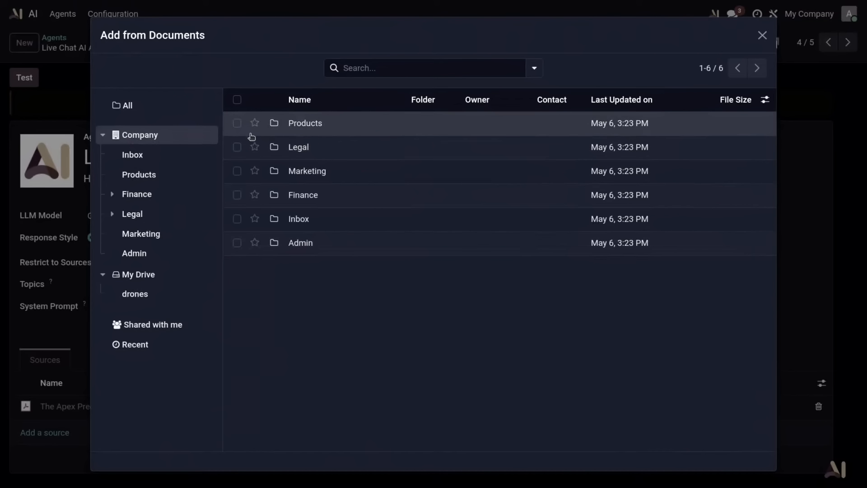
Step: Add the whole drones folder, found among all documents, as a source of the Live Chat AI Agent
{"action": "left_click", "coordinate": [140, 108]}
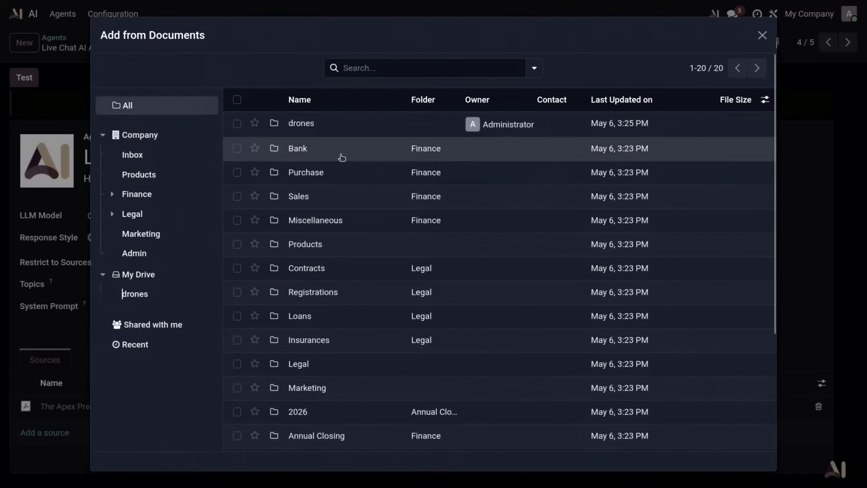
{"action": "left_click", "coordinate": [236, 124]}
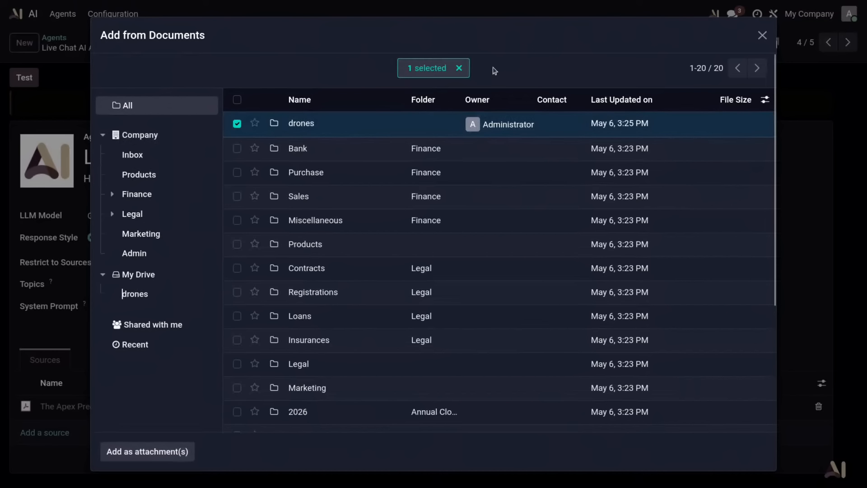
{"action": "left_click", "coordinate": [164, 452]}
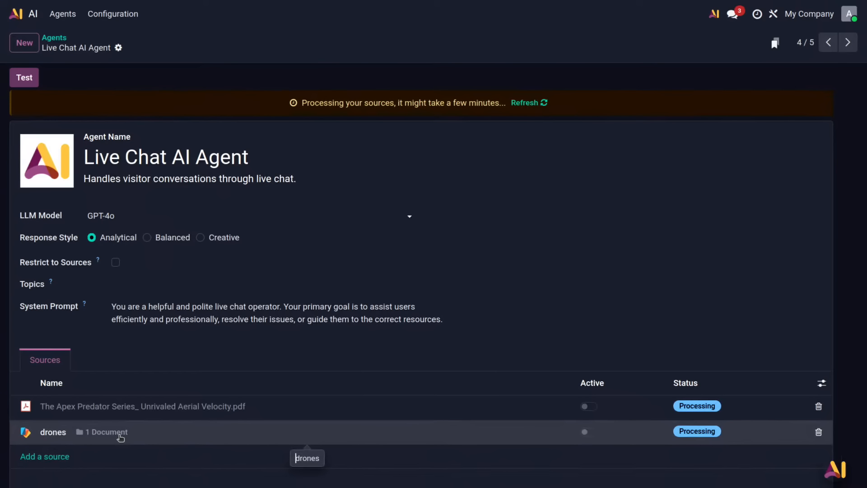
Step: Start adding Knowledge articles as a source of the Live Chat AI Agent
{"action": "left_click", "coordinate": [54, 457]}
{"action": "left_click", "coordinate": [650, 231]}
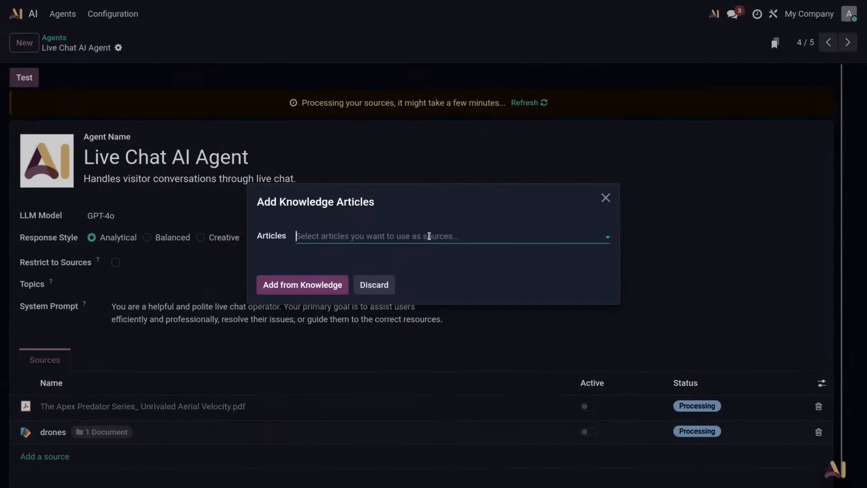
{"action": "left_click", "coordinate": [376, 235]}
{"action": "left_click", "coordinate": [366, 276]}
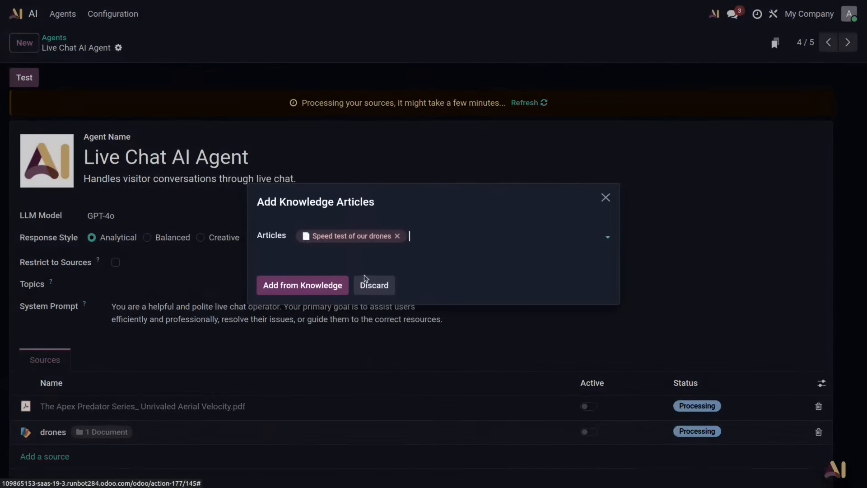
{"action": "left_click", "coordinate": [424, 234]}
{"action": "left_click", "coordinate": [433, 257]}
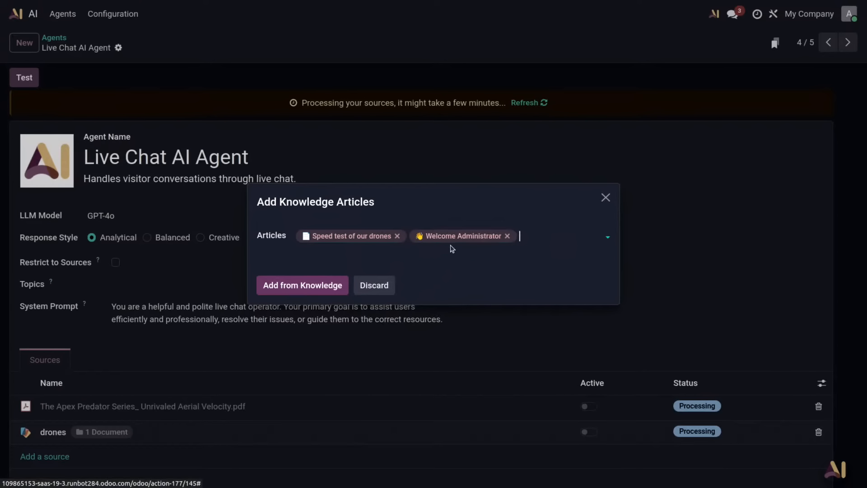
{"action": "left_click", "coordinate": [507, 236]}
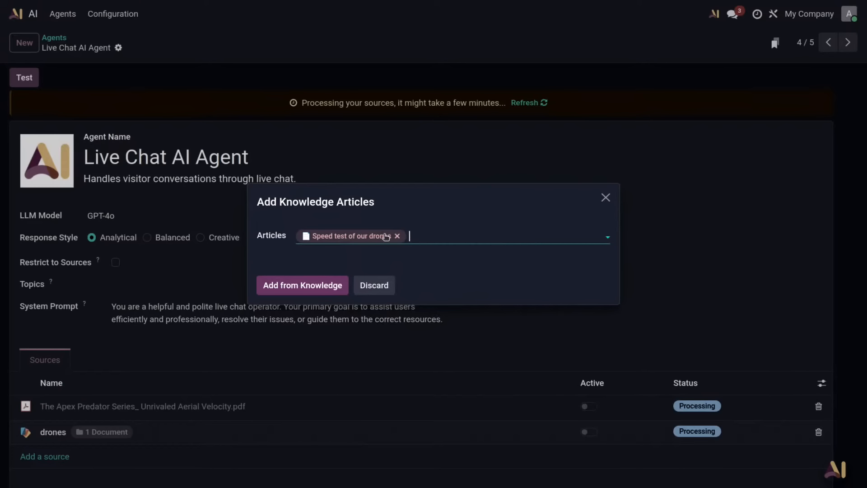
{"action": "left_click", "coordinate": [400, 235]}
Step: Add the Knowledge article "Drones specificities and other stuff" with its child articles as an agent source and refresh the processing status
{"action": "left_click", "coordinate": [399, 235]}
{"action": "left_click", "coordinate": [407, 288]}
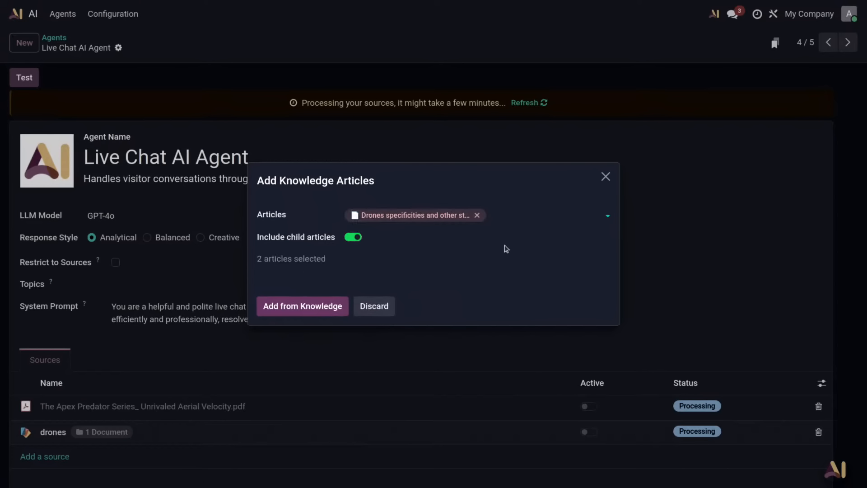
{"action": "left_click", "coordinate": [303, 306]}
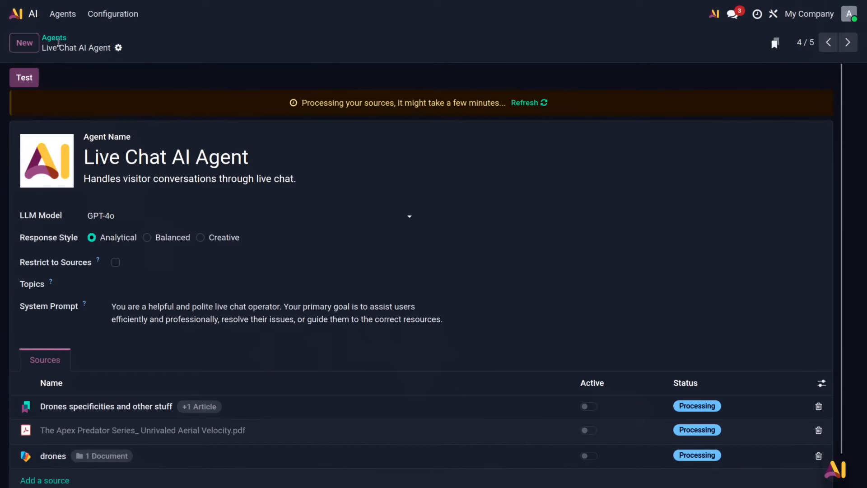
{"action": "left_click", "coordinate": [518, 104]}
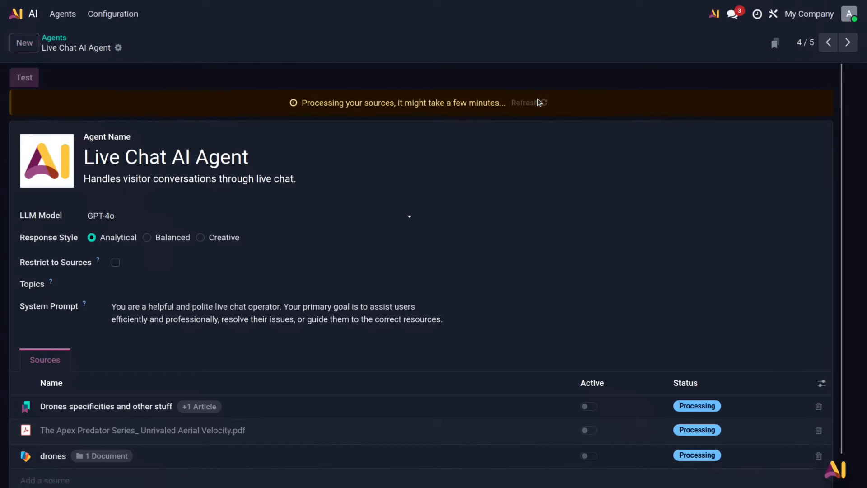
Step: Preview the Apex Predator Series PDF from the drones folder in the Documents app and try to ask AI about it
{"action": "left_click", "coordinate": [25, 14]}
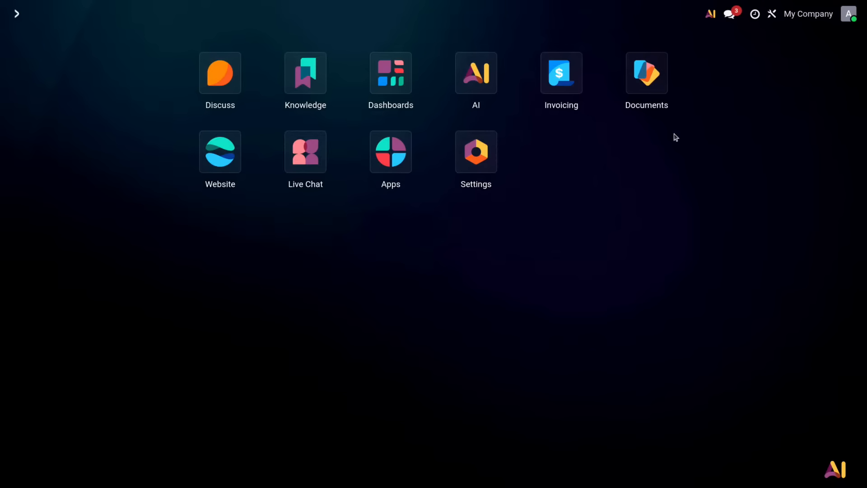
{"action": "left_click", "coordinate": [647, 88]}
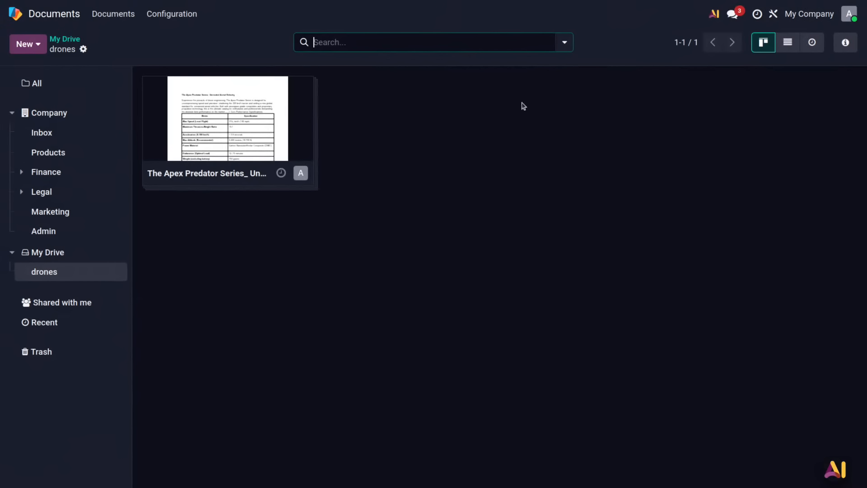
{"action": "left_click", "coordinate": [233, 119]}
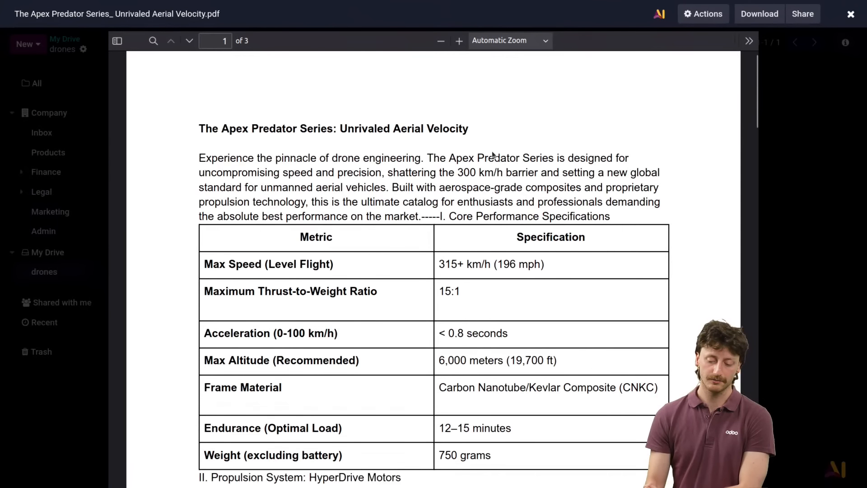
{"action": "scroll", "coordinate": [492, 147], "scroll_direction": "down", "scroll_amount": 5}
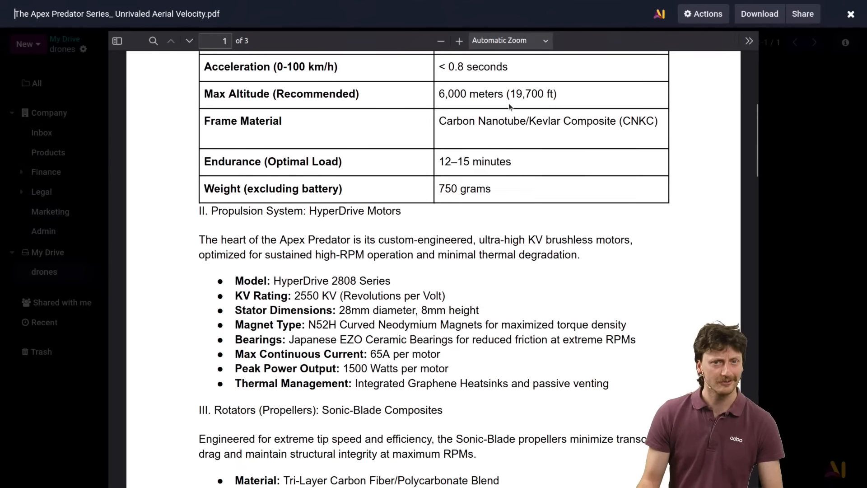
{"action": "scroll", "coordinate": [517, 146], "scroll_direction": "up", "scroll_amount": 5}
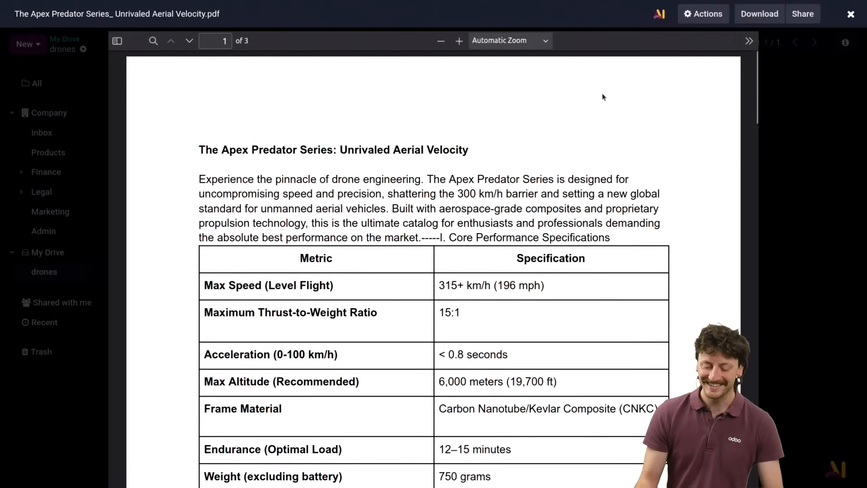
{"action": "left_click", "coordinate": [659, 14]}
{"action": "left_click", "coordinate": [311, 288]}
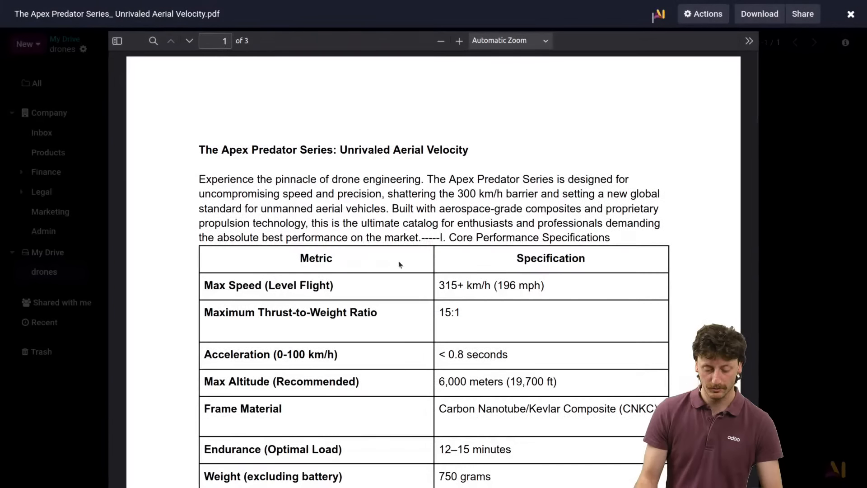
Step: Look through all pages of the PDF, try Ask AI on it again, and close the preview
{"action": "scroll", "coordinate": [528, 129], "scroll_direction": "down", "scroll_amount": 15}
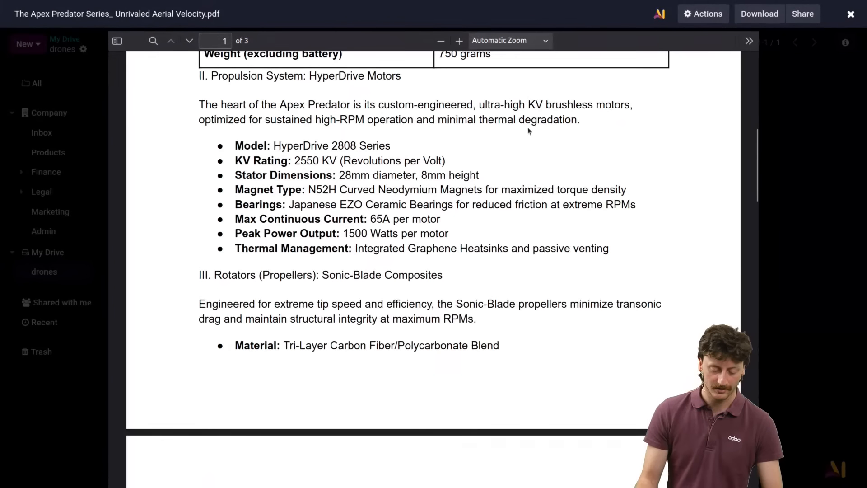
{"action": "scroll", "coordinate": [531, 125], "scroll_direction": "down", "scroll_amount": 4}
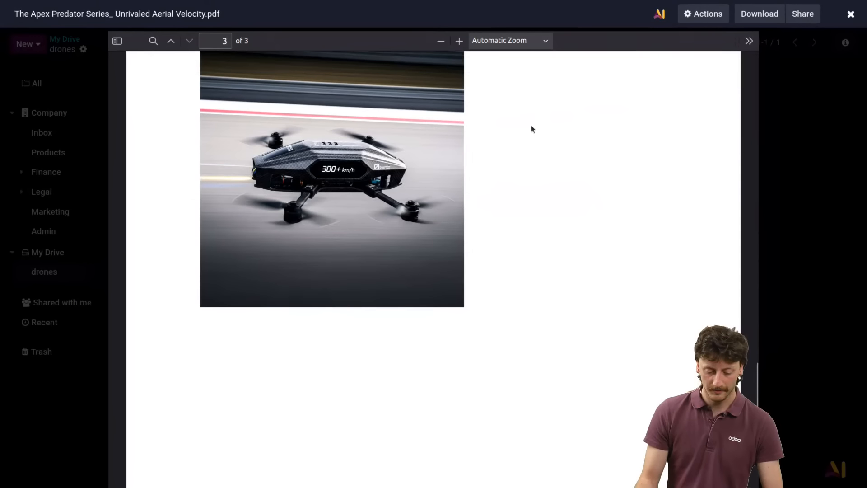
{"action": "scroll", "coordinate": [531, 126], "scroll_direction": "up", "scroll_amount": 10}
{"action": "scroll", "coordinate": [533, 126], "scroll_direction": "up", "scroll_amount": 1}
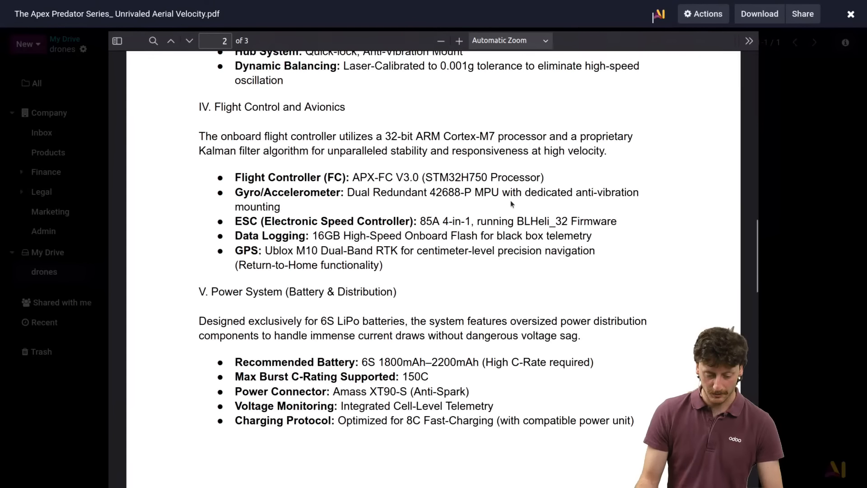
{"action": "scroll", "coordinate": [515, 194], "scroll_direction": "up", "scroll_amount": 10}
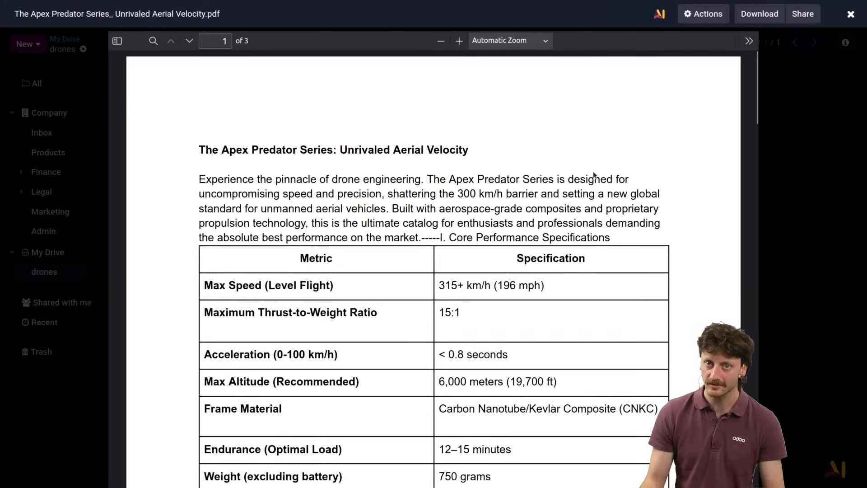
{"action": "left_click", "coordinate": [659, 18]}
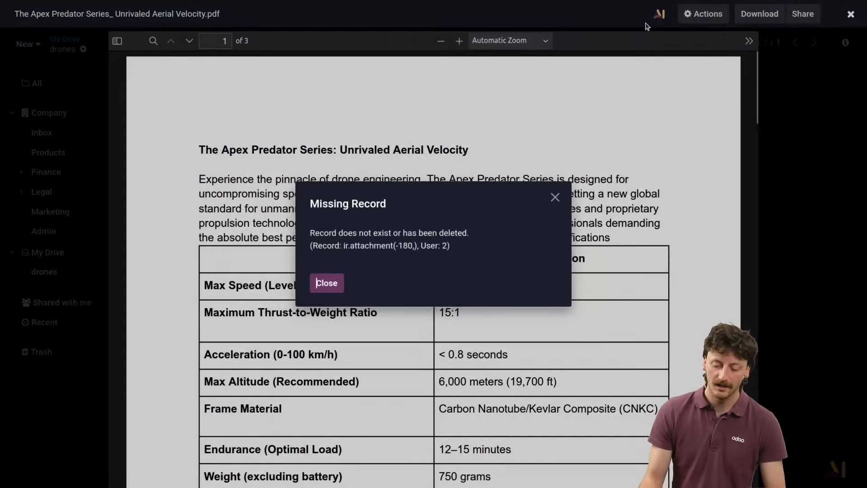
{"action": "left_click", "coordinate": [554, 198]}
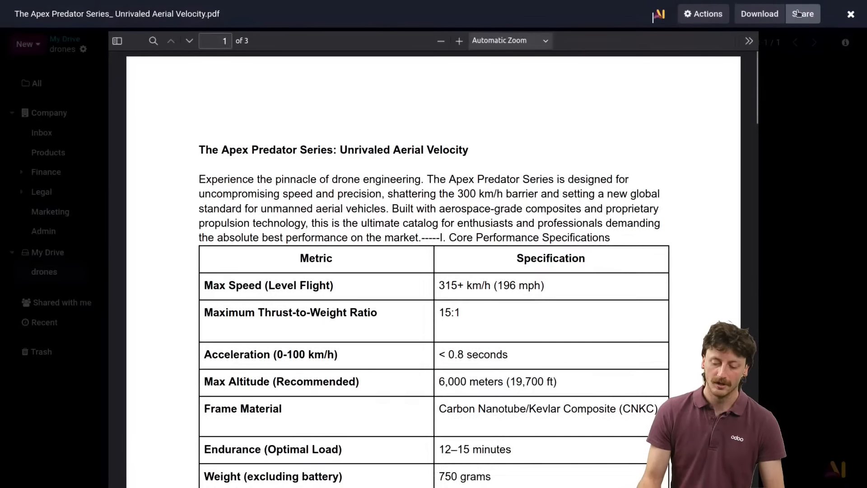
{"action": "left_click", "coordinate": [851, 14]}
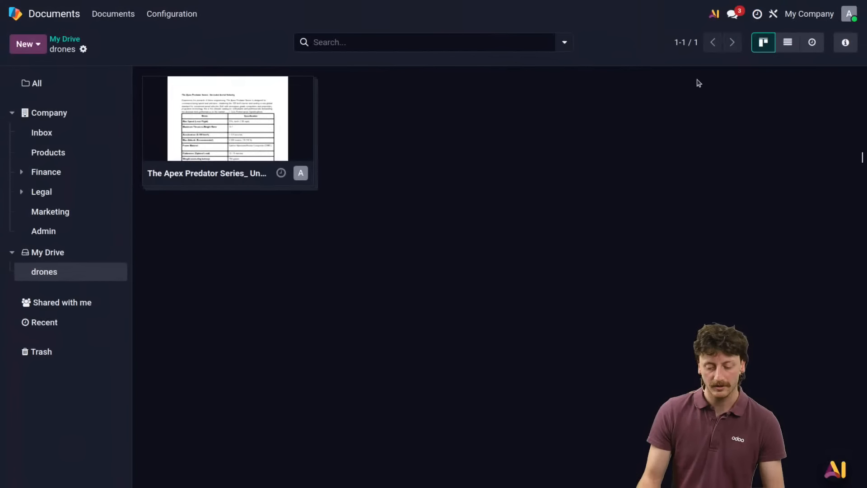
Step: Reopen the Apex Predator Series PDF preview, skim its specifications and propulsion sections, and return to the drones folder
{"action": "left_click", "coordinate": [238, 134]}
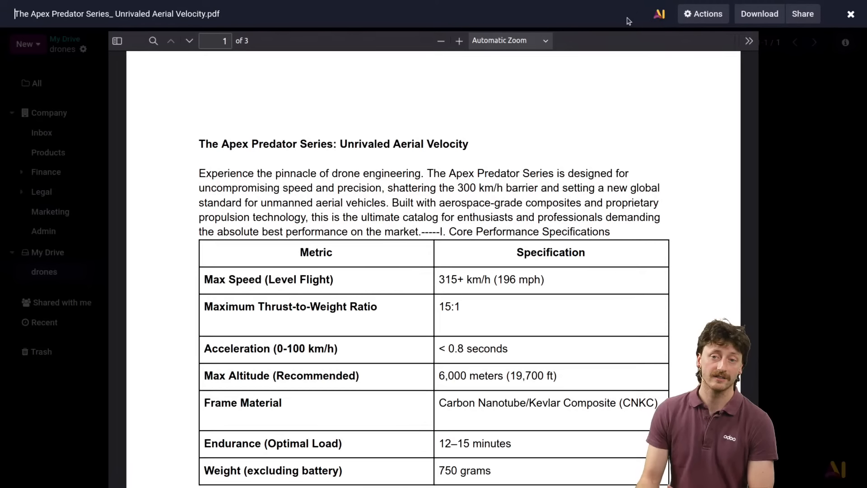
{"action": "scroll", "coordinate": [559, 185], "scroll_direction": "down", "scroll_amount": 7}
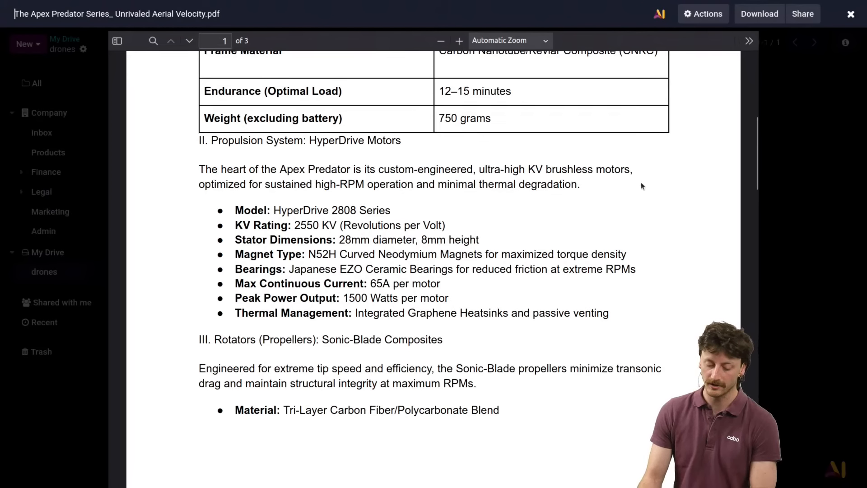
{"action": "scroll", "coordinate": [641, 186], "scroll_direction": "up", "scroll_amount": 8}
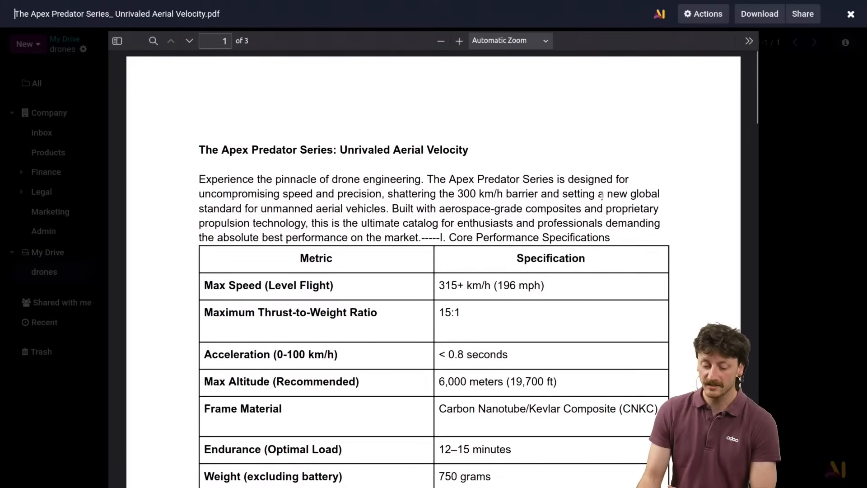
{"action": "left_click", "coordinate": [850, 15]}
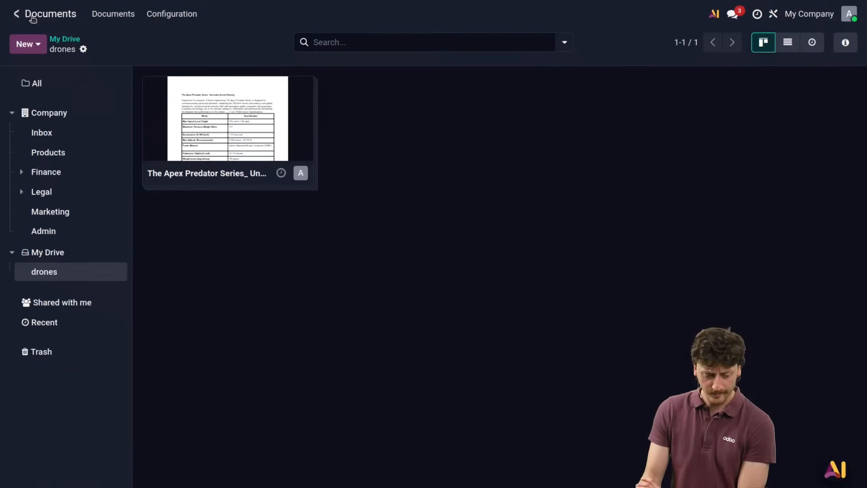
Step: Return to the Live Chat AI Agent's configuration in the AI app and refresh the processing status of its sources
{"action": "left_click", "coordinate": [19, 13]}
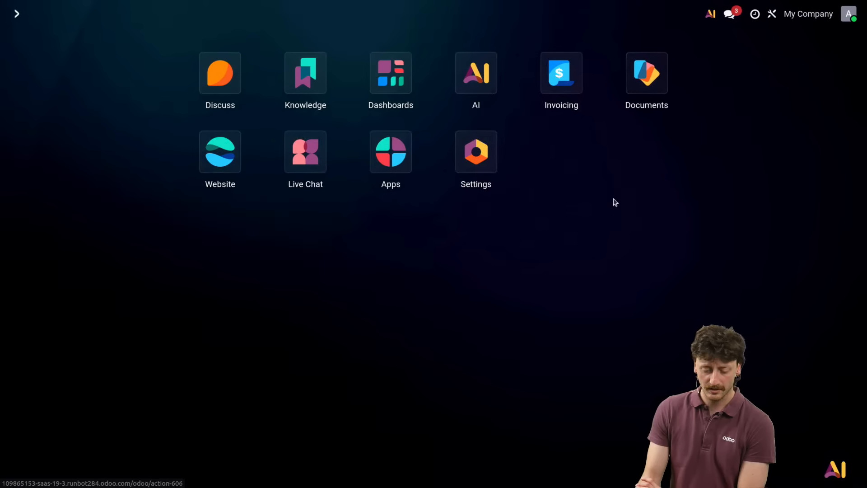
{"action": "left_click", "coordinate": [463, 80]}
{"action": "left_click", "coordinate": [849, 80]}
{"action": "left_click", "coordinate": [821, 109]}
{"action": "scroll", "coordinate": [609, 169], "scroll_direction": "down", "scroll_amount": 1}
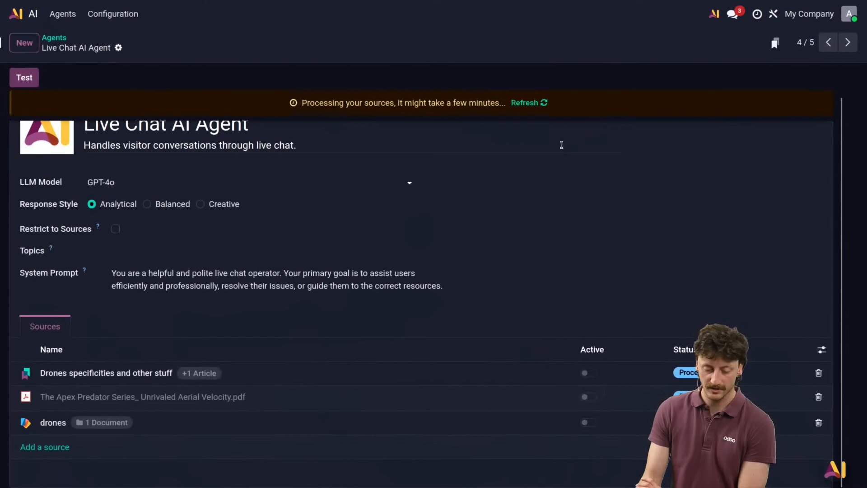
{"action": "left_click", "coordinate": [532, 103]}
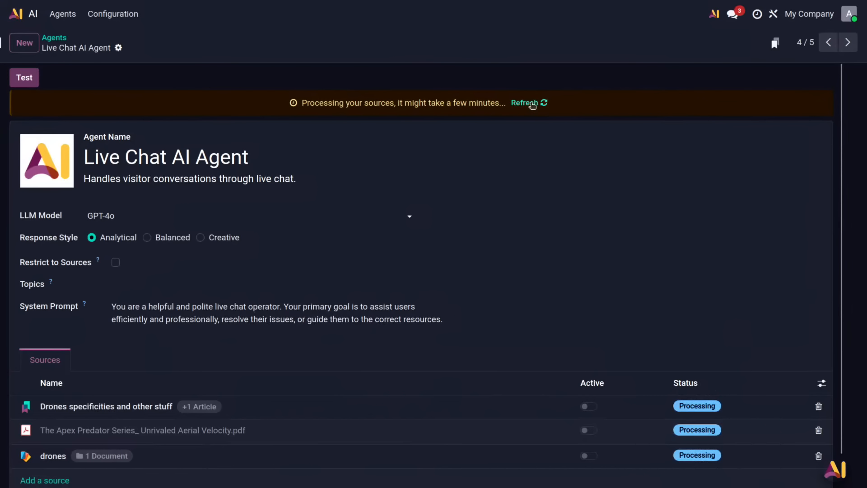
{"action": "scroll", "coordinate": [552, 133], "scroll_direction": "down", "scroll_amount": 1}
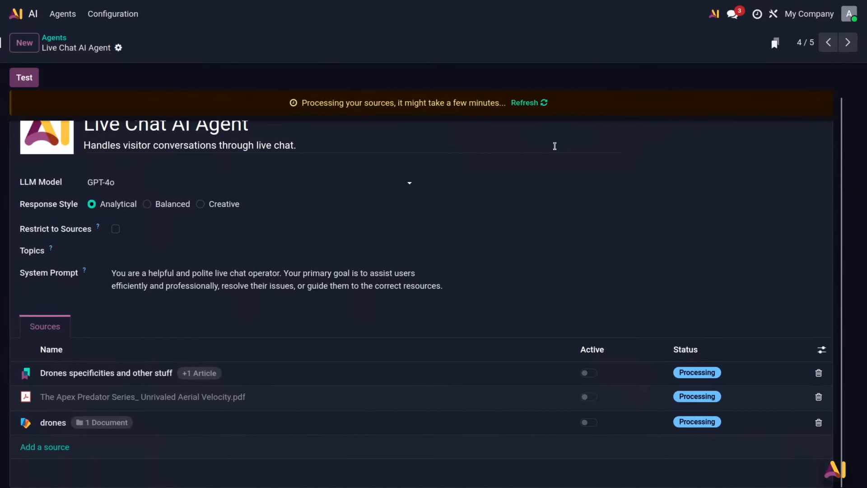
{"action": "left_click", "coordinate": [534, 105]}
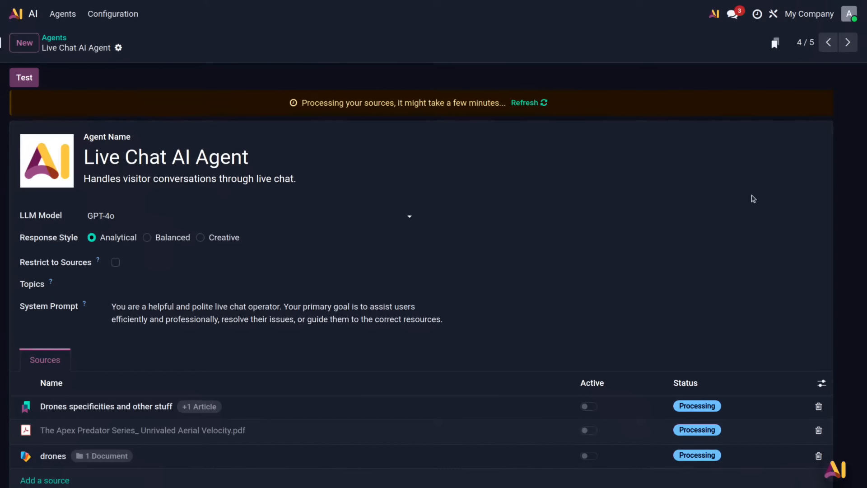
{"action": "key", "text": "alt+Tab"}
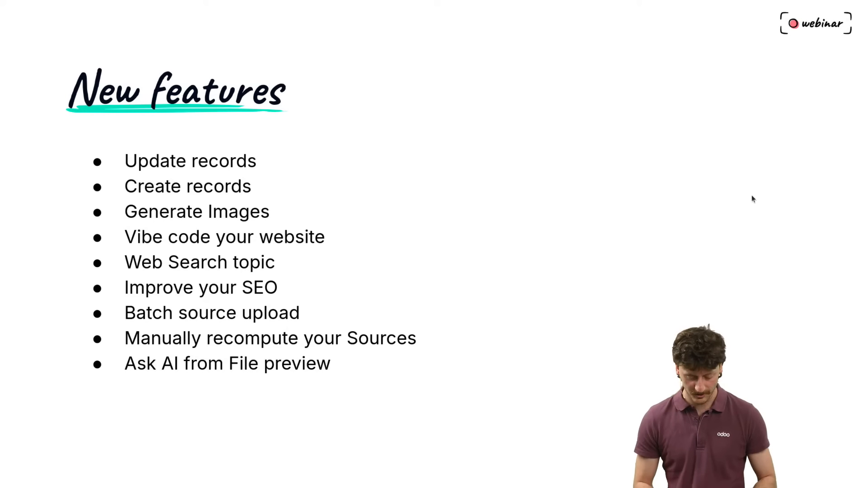
{"action": "key", "text": "Right"}
{"action": "key", "text": "Right"}
{"action": "key", "text": "Right"}
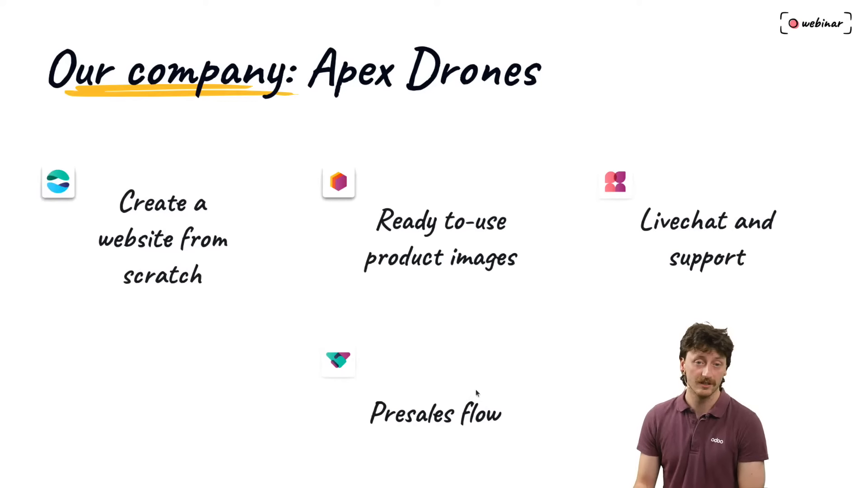
{"action": "key", "text": "alt+Tab"}
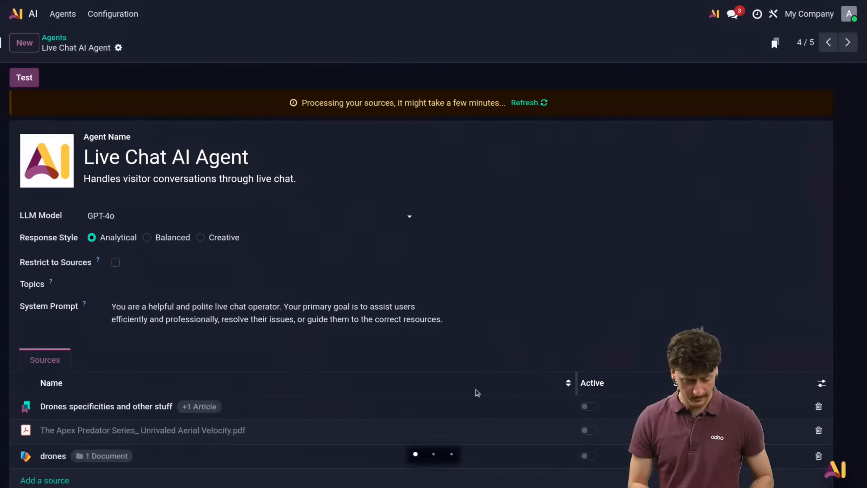
Step: Activate the CRM app from the Apps catalogue
{"action": "left_click", "coordinate": [19, 9]}
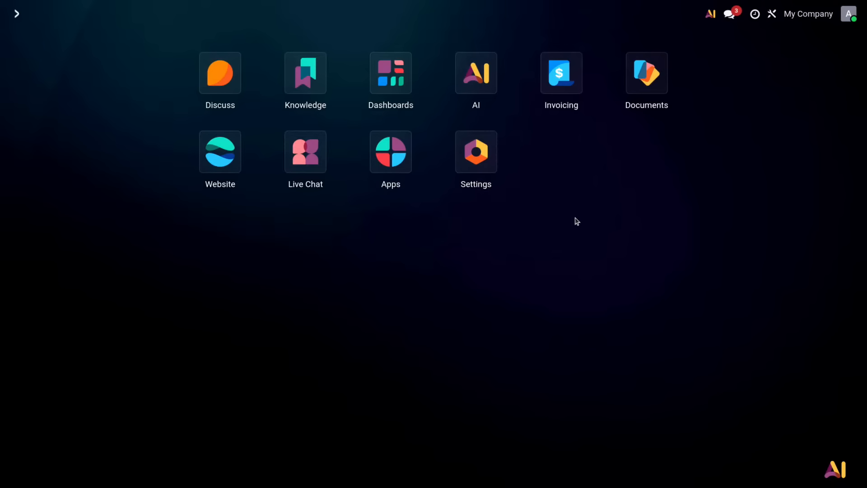
{"action": "left_click", "coordinate": [392, 156]}
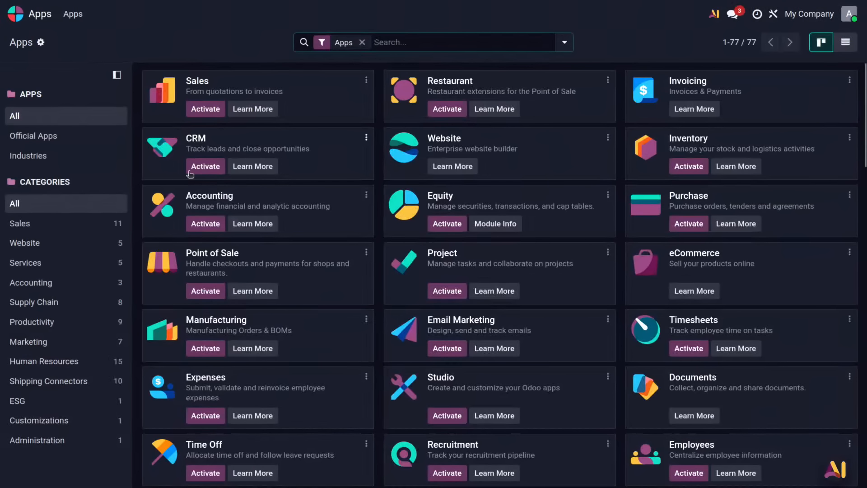
{"action": "left_click", "coordinate": [190, 171]}
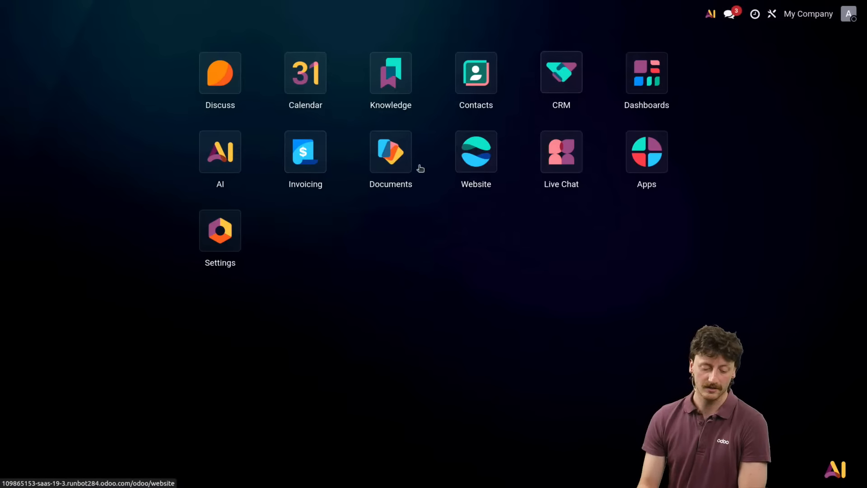
Step: Activate the Sales app from the Apps catalogue
{"action": "left_click", "coordinate": [640, 158]}
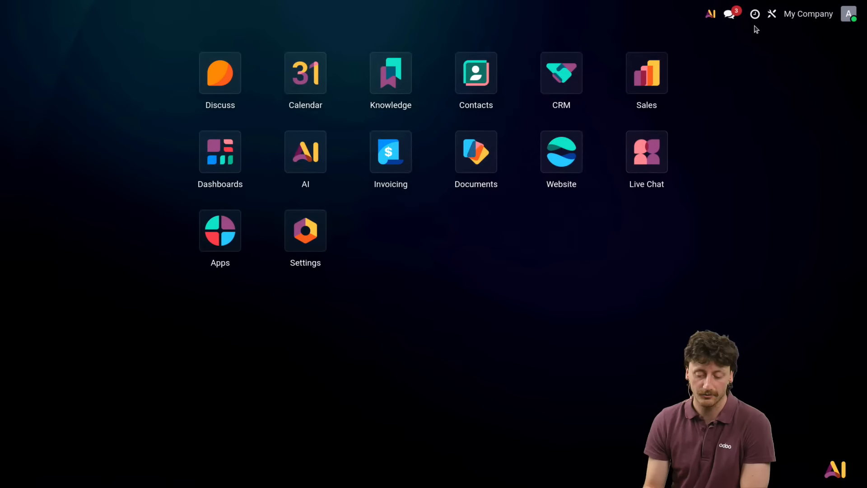
Step: Draft an Ask AI request to create an opportunity for the named customer, expected for end of June, for buying 4 drones
{"action": "left_click", "coordinate": [712, 14]}
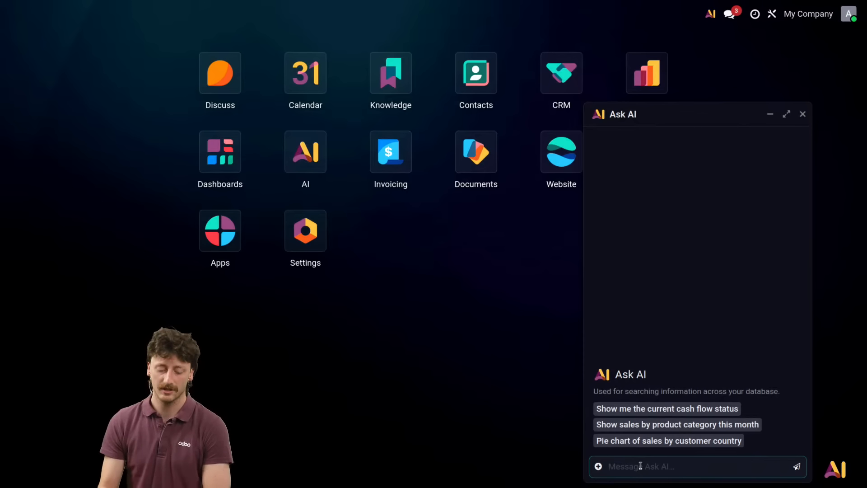
{"action": "type", "text": "create an o"}
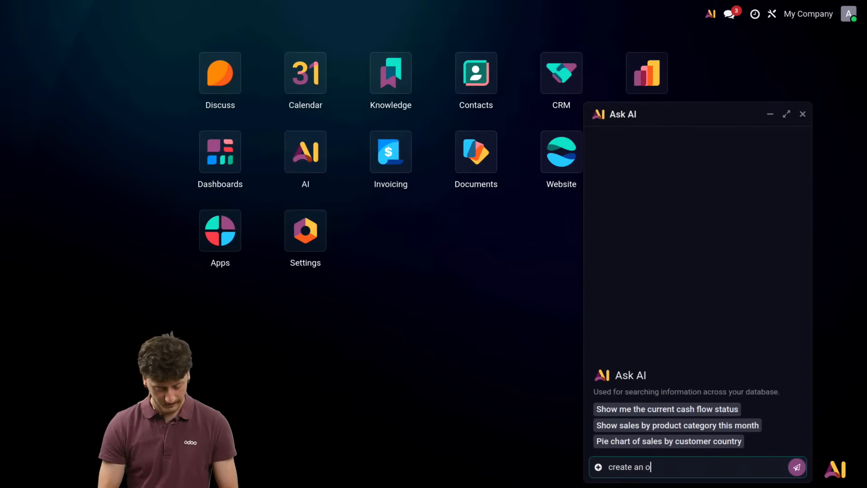
{"action": "type", "text": "pportunity"}
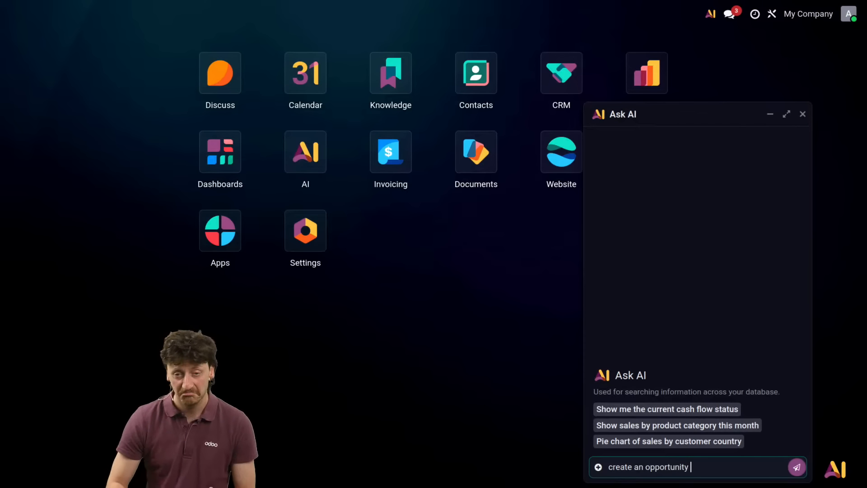
{"action": "type", "text": " name"}
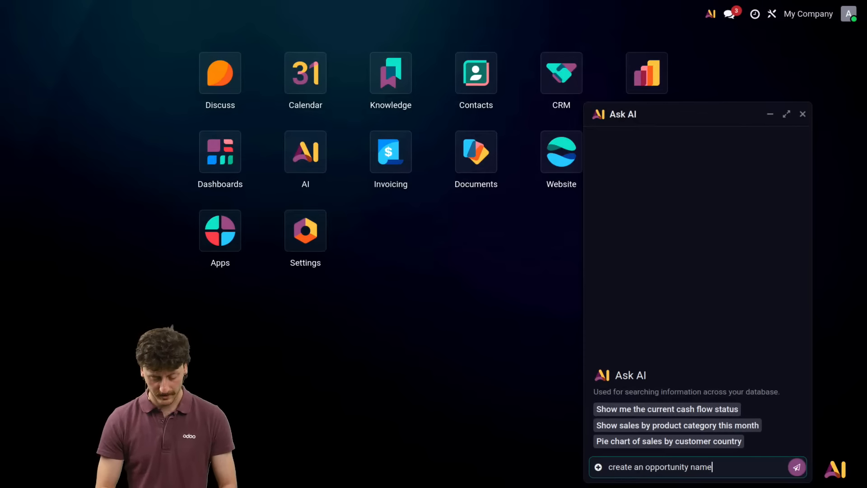
{"action": "type", "text": " of "}
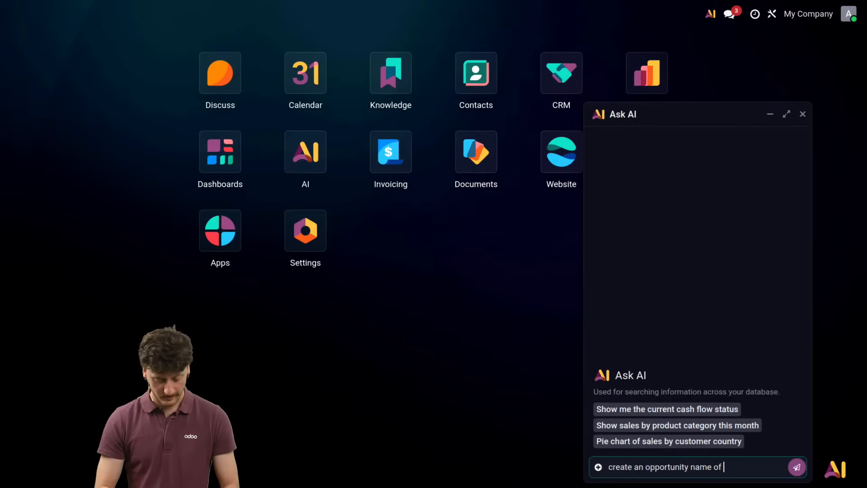
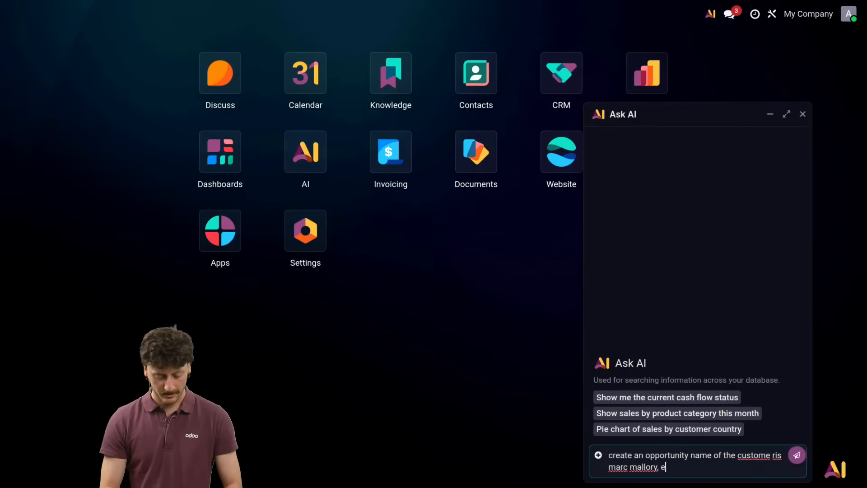
{"action": "type", "text": "xpected for end o"}
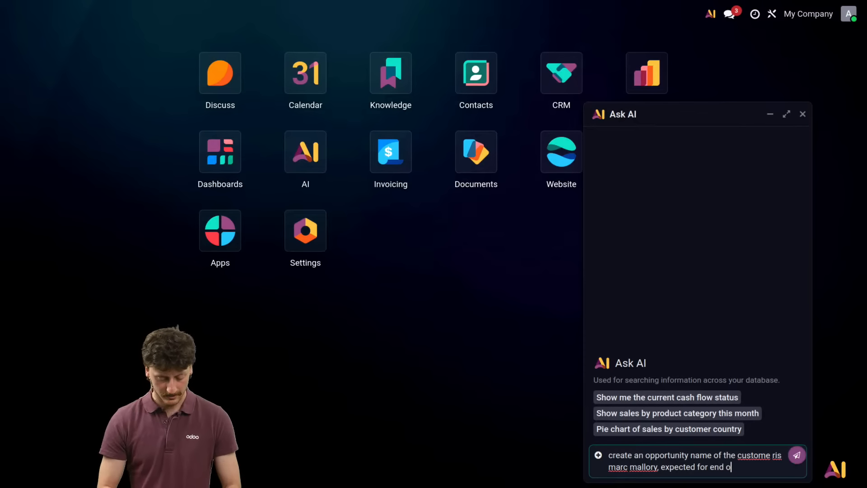
{"action": "type", "text": "f june. "}
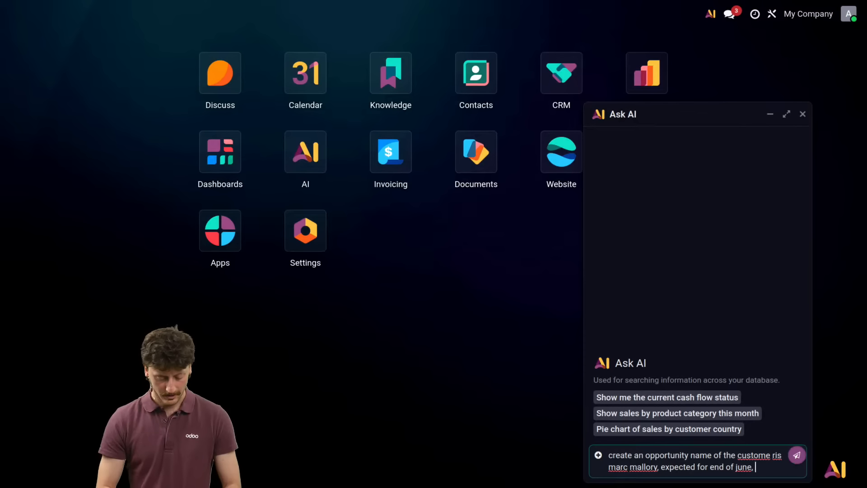
{"action": "type", "text": "he wants t"}
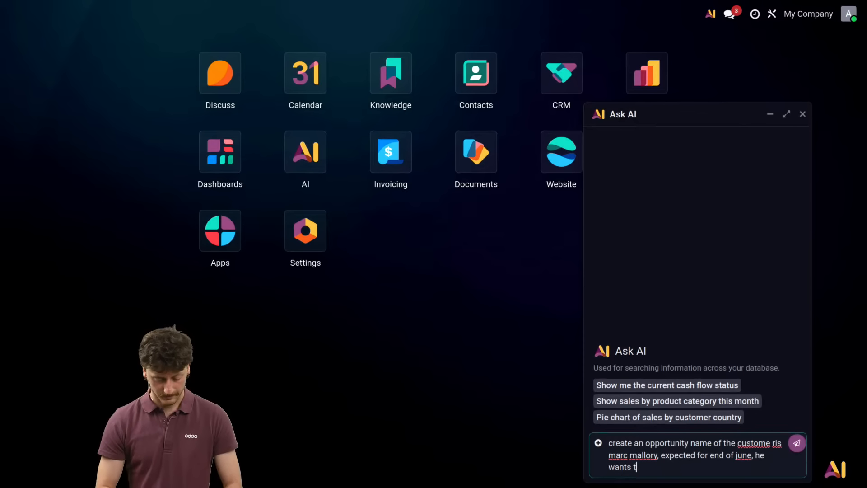
{"action": "type", "text": "o buy 4 d"}
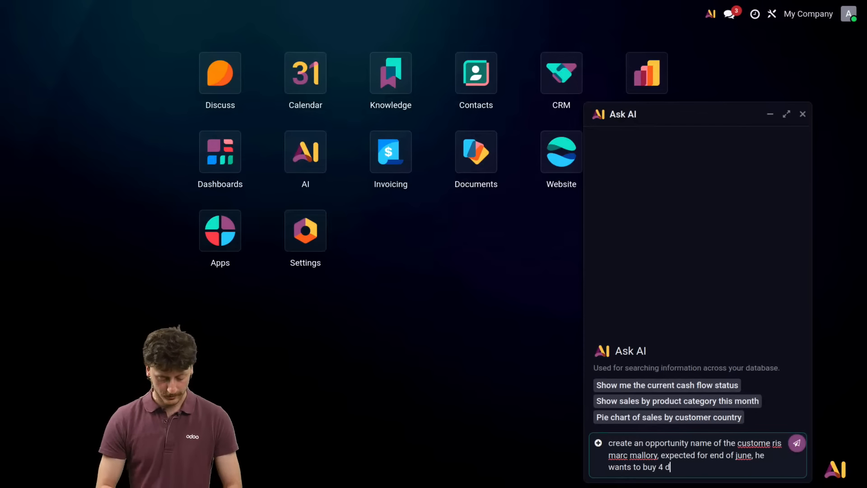
{"action": "type", "text": "rones. "}
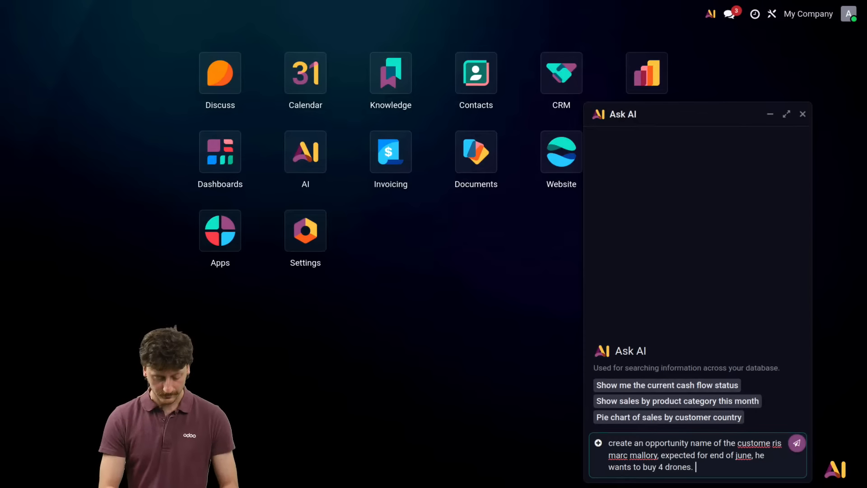
{"action": "type", "text": "Create "}
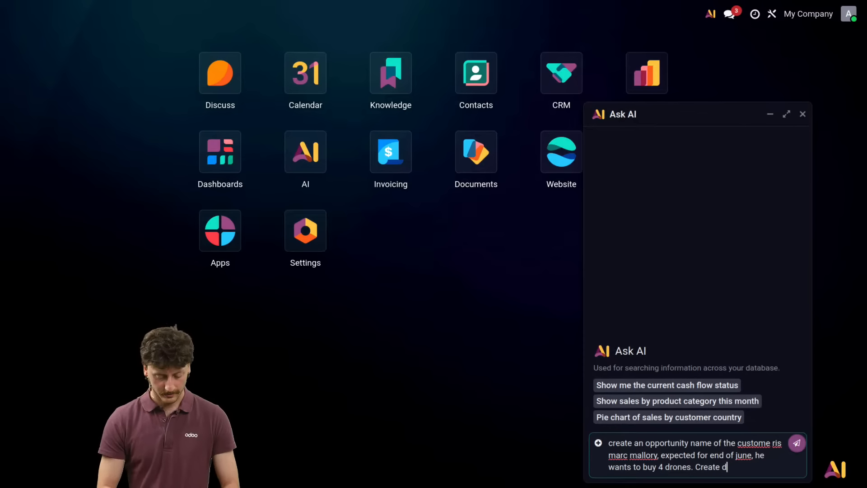
{"action": "type", "text": "custome rif n"}
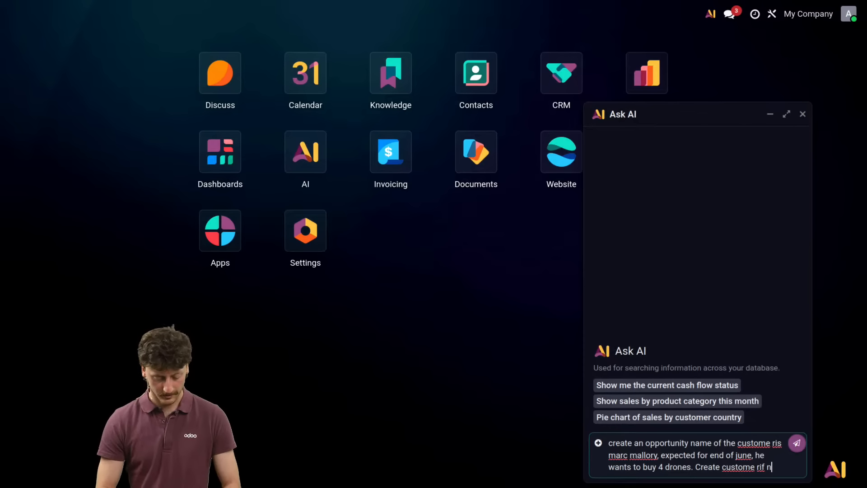
{"action": "type", "text": "ot in db ye"}
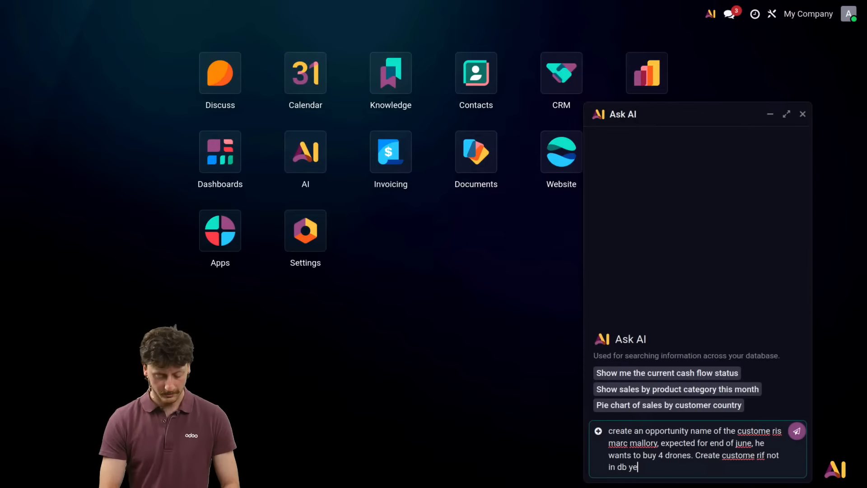
{"action": "type", "text": "t also add an "}
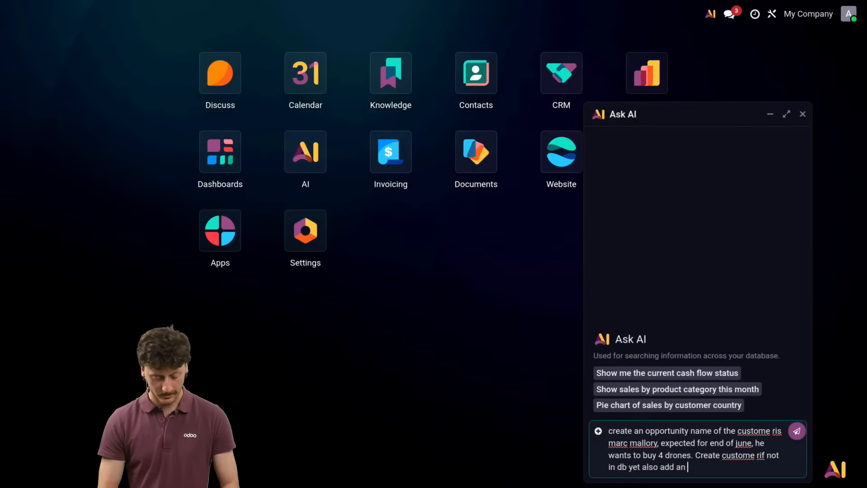
{"action": "type", "text": "activity to "}
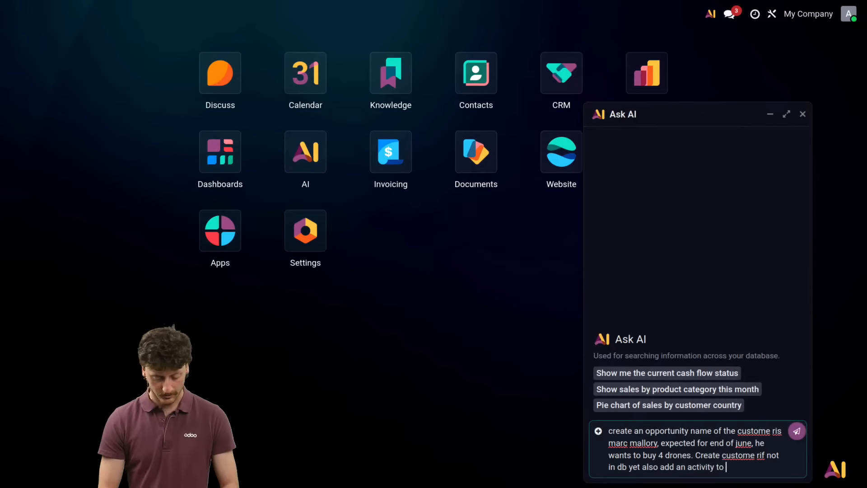
{"action": "type", "text": "contact him"}
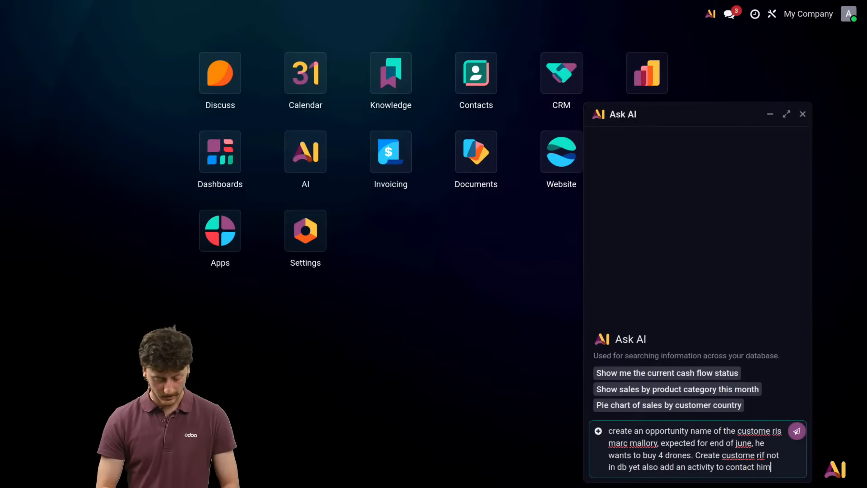
{"action": "type", "text": " in "}
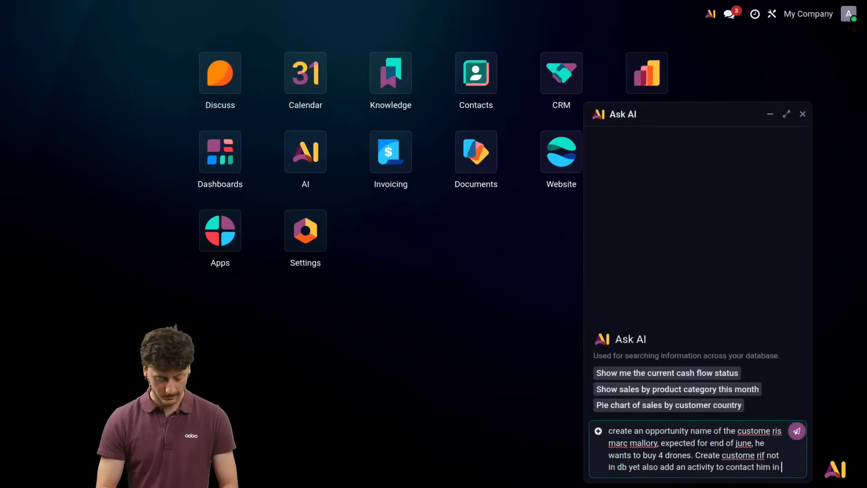
{"action": "type", "text": "3 days"}
Step: Extend the request with creating the customer if not in the database and an activity to contact him in 3 days, and send it
{"action": "key", "text": "Return"}
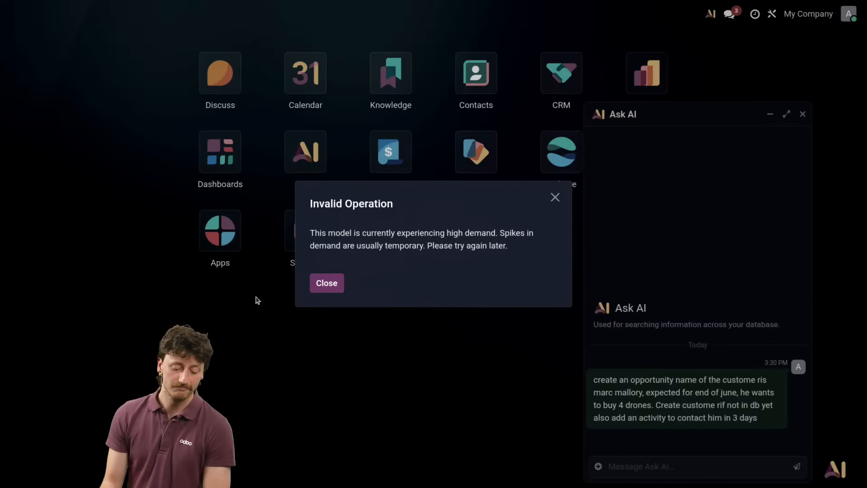
Step: Dismiss the error dialog, reopen the sent request for editing, and cancel the edit
{"action": "left_click", "coordinate": [321, 283]}
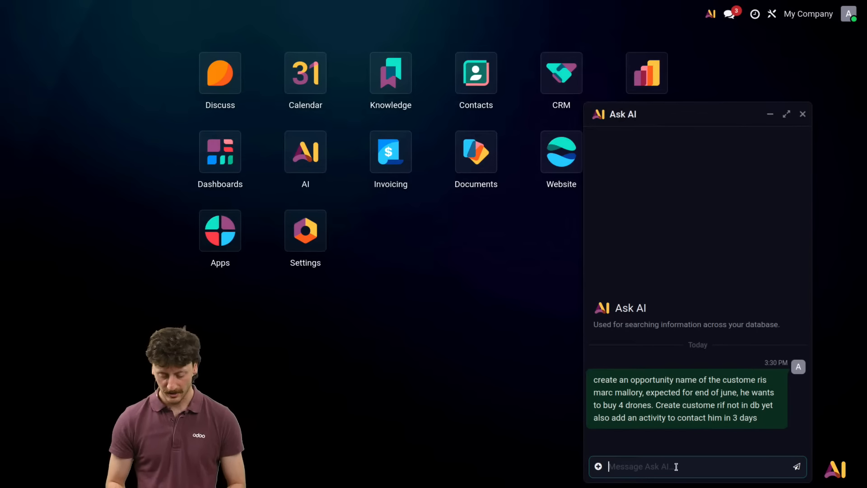
{"action": "key", "text": "Up"}
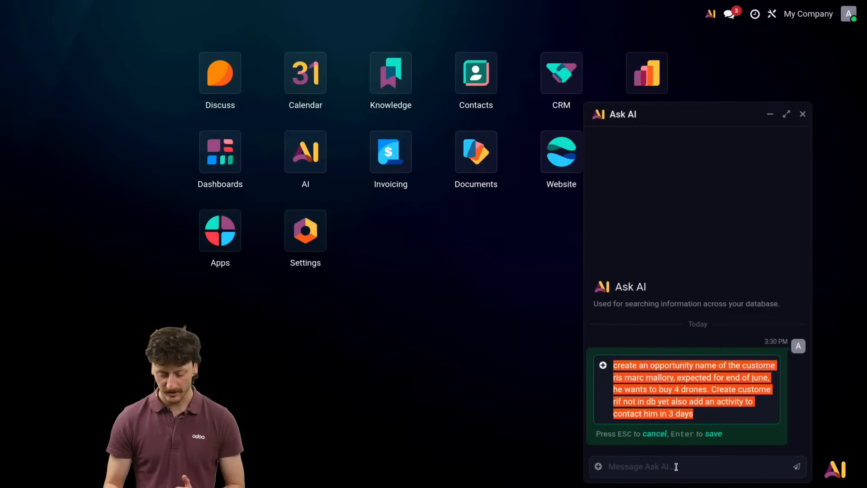
{"action": "key", "text": "Escape"}
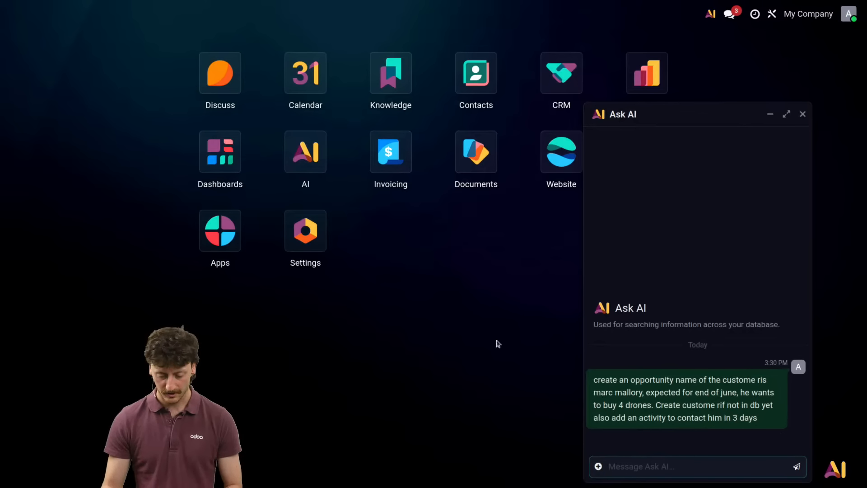
Step: Minimize the Ask AI chat and refresh the source processing status in the Live Chat AI Agent's configuration in the AI app
{"action": "left_click", "coordinate": [312, 150]}
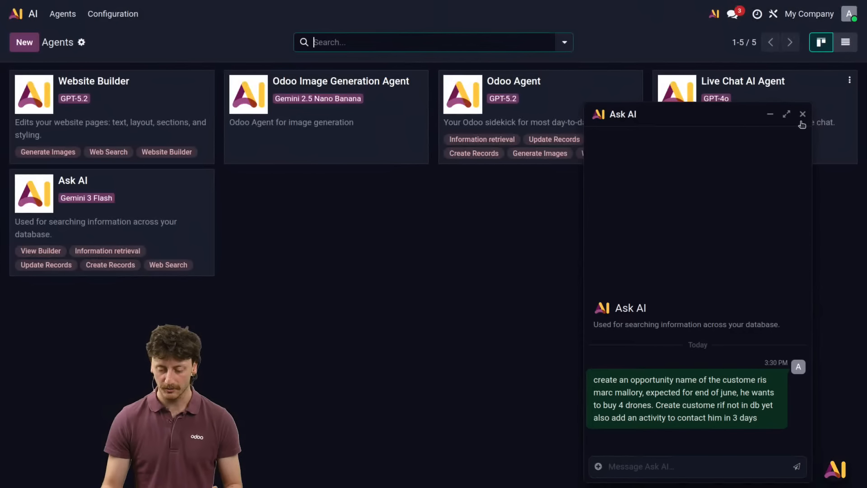
{"action": "left_click", "coordinate": [770, 113]}
{"action": "left_click", "coordinate": [849, 85]}
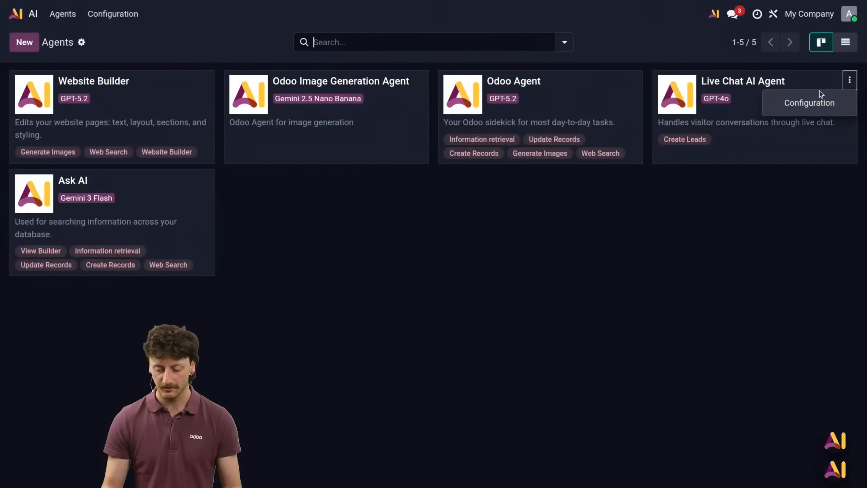
{"action": "left_click", "coordinate": [812, 110]}
{"action": "scroll", "coordinate": [441, 246], "scroll_direction": "down", "scroll_amount": 5}
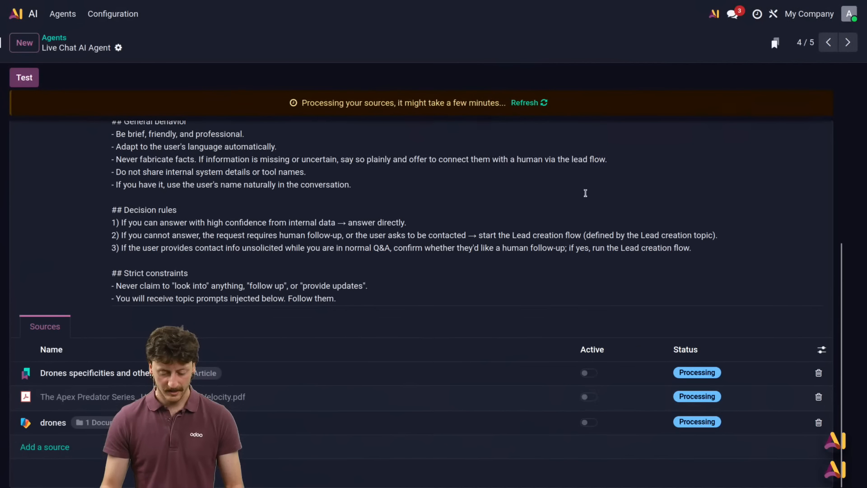
{"action": "left_click", "coordinate": [525, 103]}
{"action": "scroll", "coordinate": [623, 232], "scroll_direction": "down", "scroll_amount": 5}
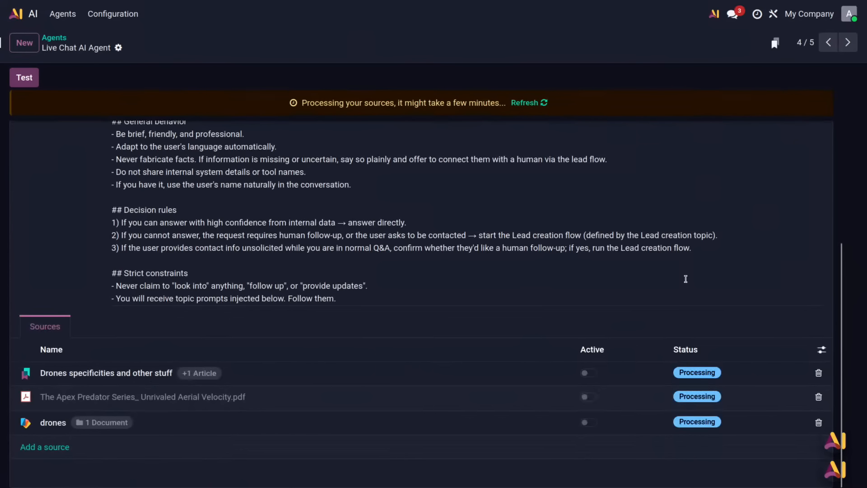
Step: Close the minimized Ask AI and Apex Predator chats
{"action": "left_click", "coordinate": [845, 430]}
{"action": "mouse_move", "coordinate": [845, 470]}
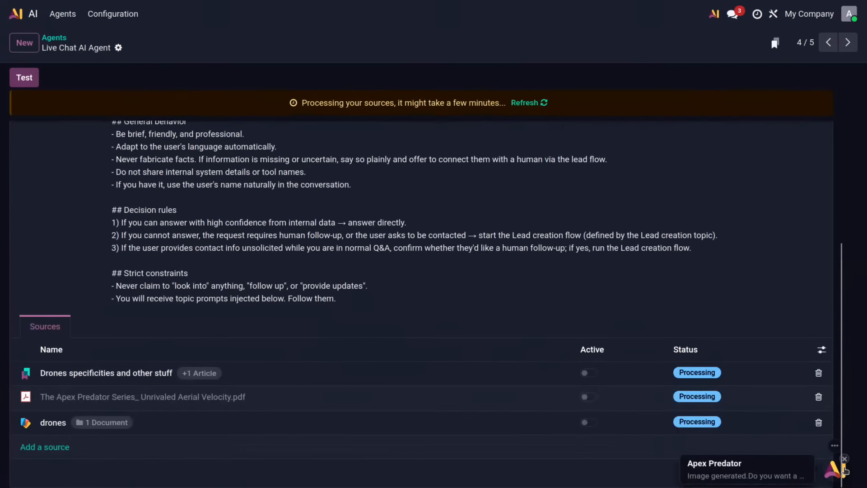
{"action": "left_click", "coordinate": [837, 476]}
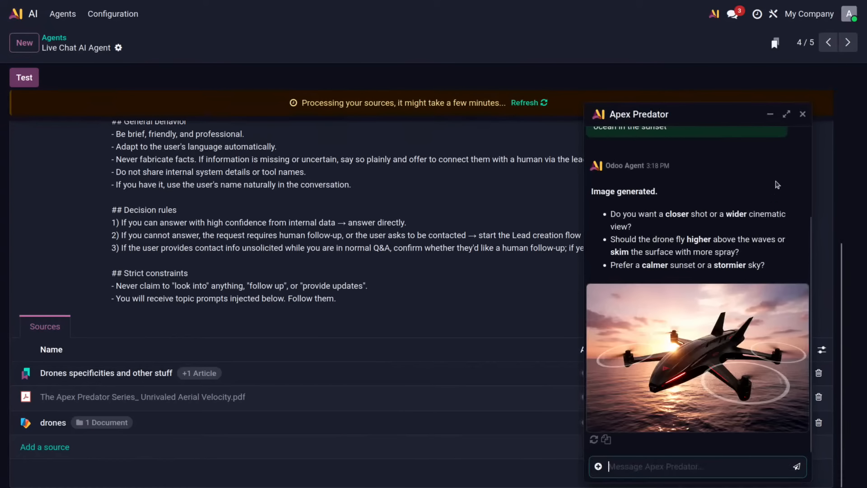
{"action": "left_click", "coordinate": [800, 115]}
{"action": "left_click", "coordinate": [678, 283]}
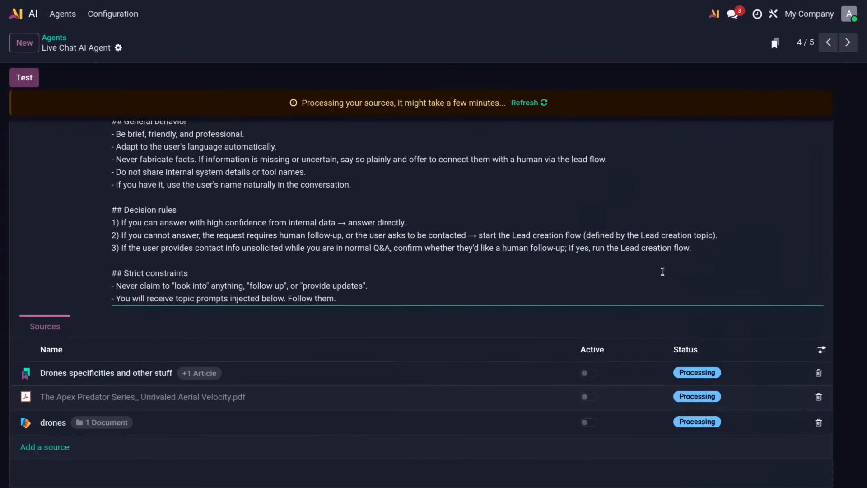
Step: From the home screen, ask Ask AI to create an opportunity for the named contact, creating the customer if he doesn't exist, and approve both proposed records
{"action": "left_click", "coordinate": [36, 14]}
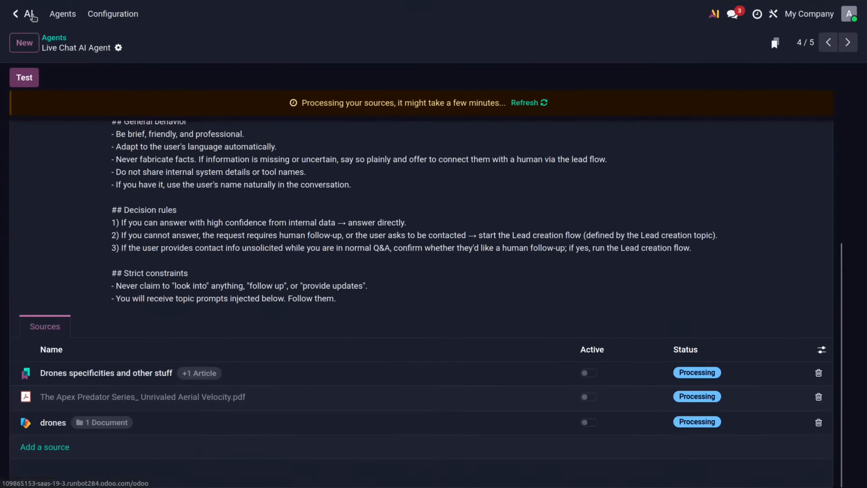
{"action": "left_click", "coordinate": [707, 17]}
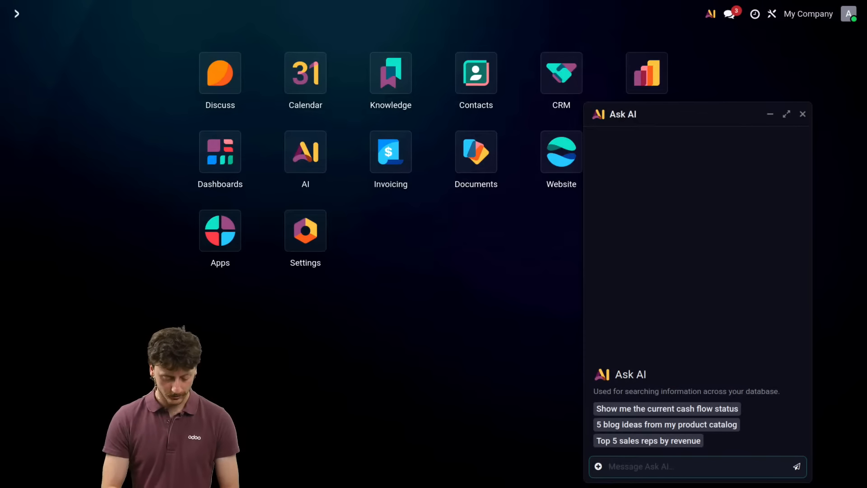
{"action": "type", "text": "create an opport"}
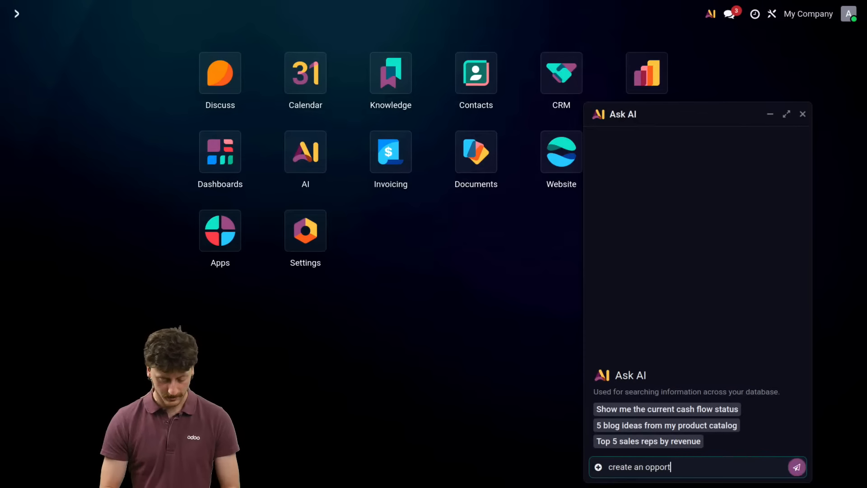
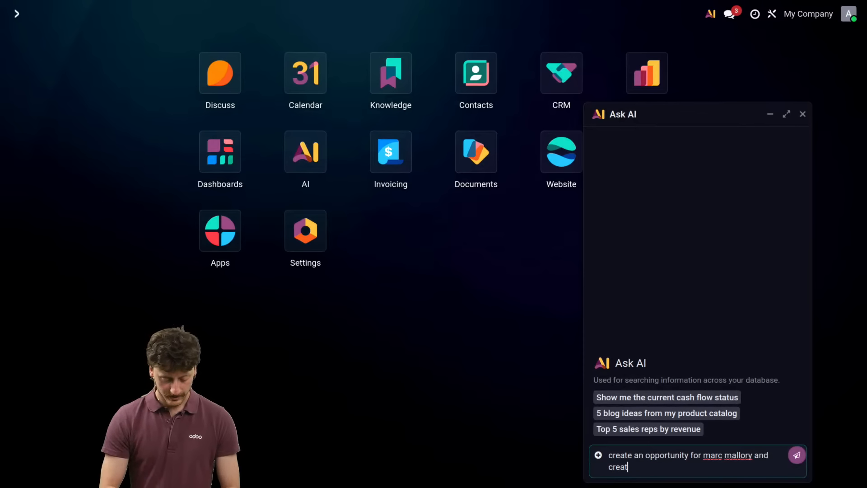
{"action": "type", "text": "e the customer i"}
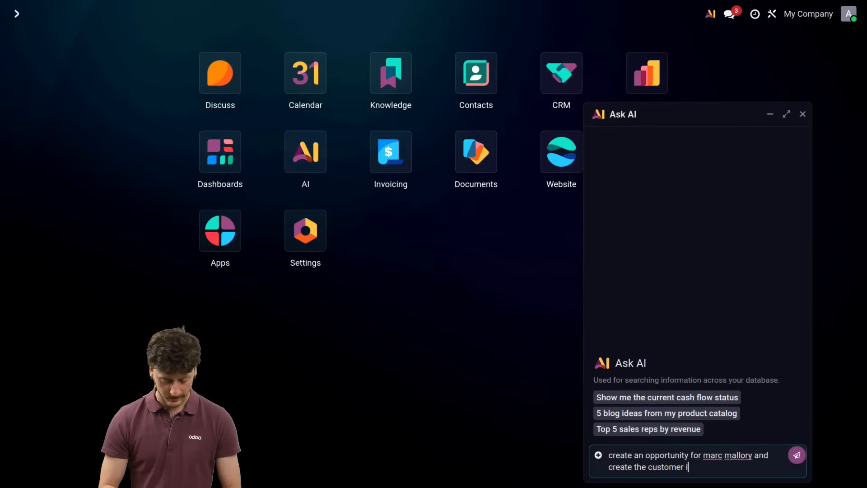
{"action": "type", "text": "f he doesn't exist"}
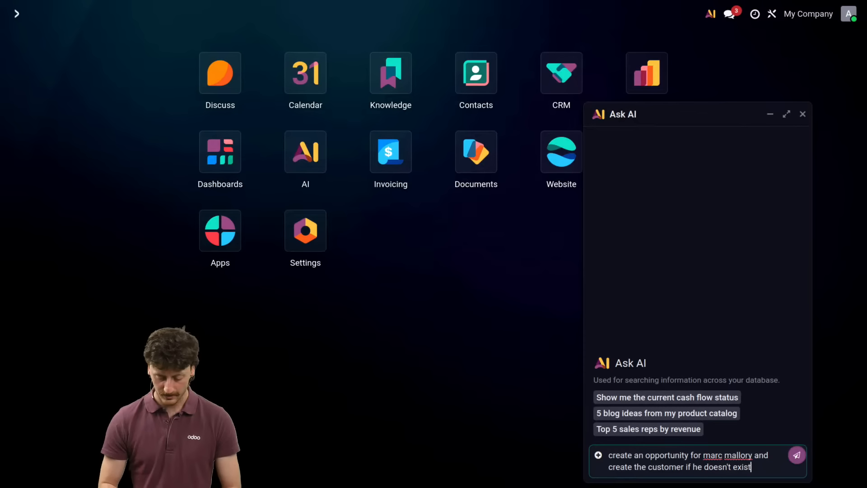
{"action": "key", "text": "Return"}
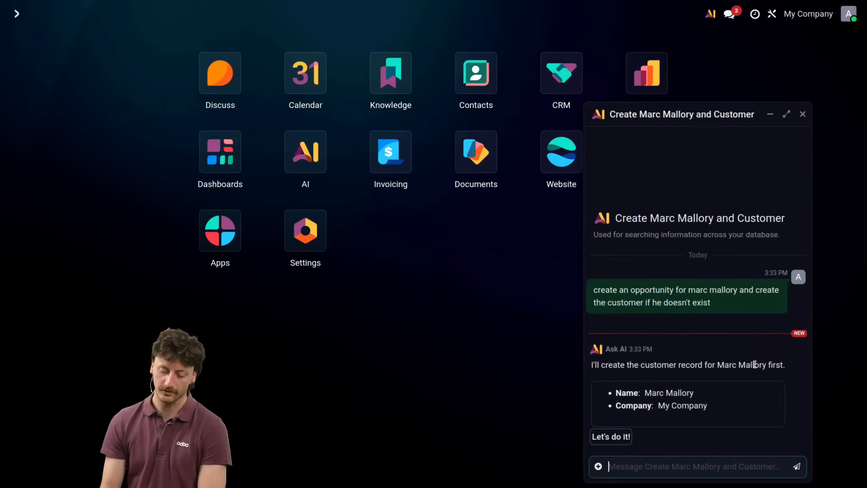
{"action": "left_click", "coordinate": [628, 437]}
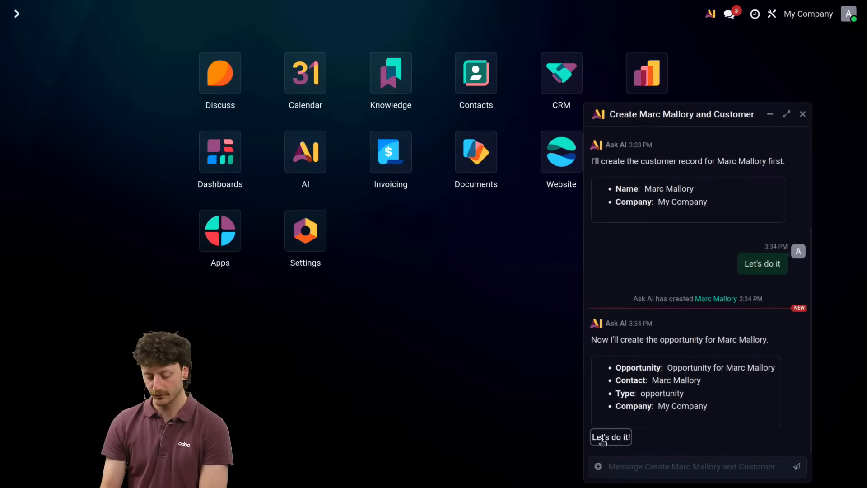
{"action": "left_click", "coordinate": [602, 440]}
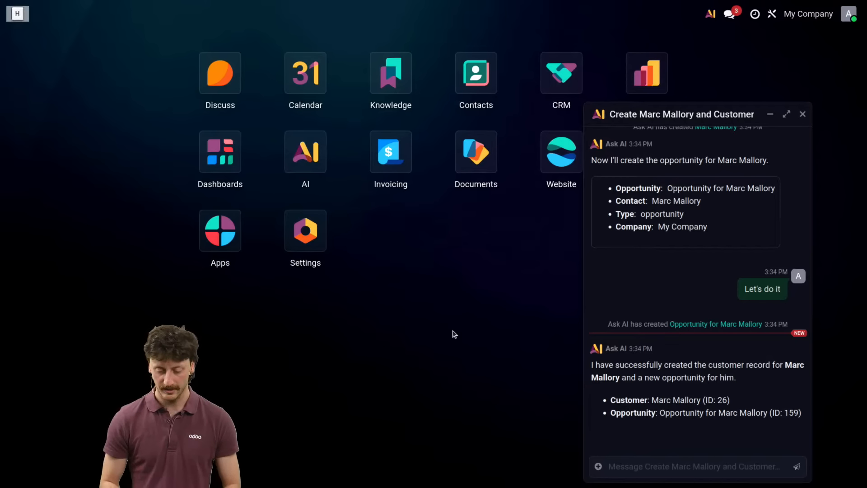
{"action": "key", "text": "ctrl+alt+Right"}
{"action": "key", "text": "Right"}
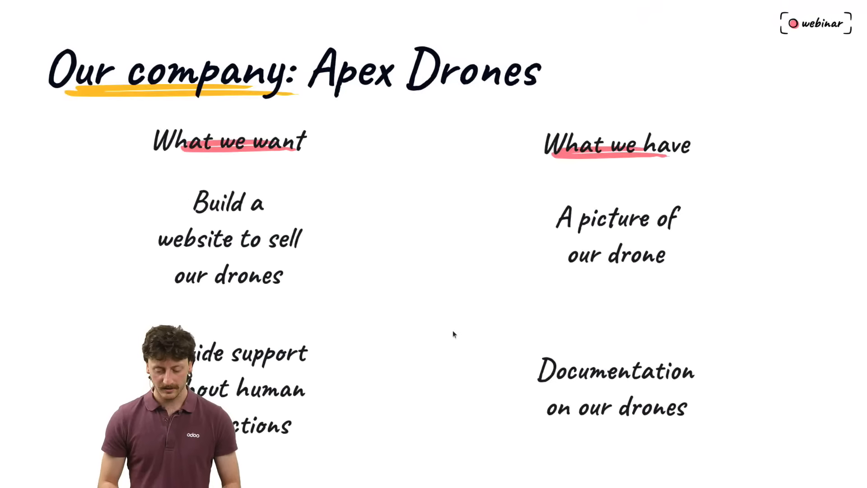
{"action": "key", "text": "Right"}
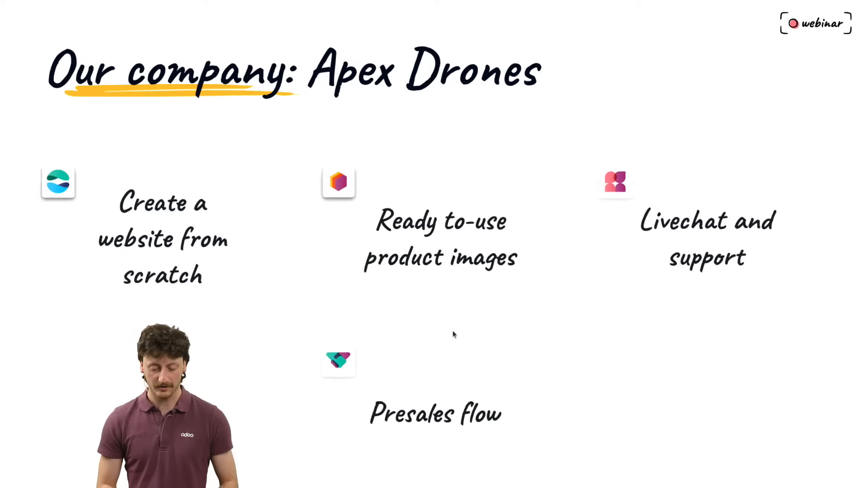
Step: Minimize the chat in the AI app, open the Live Chat AI Agent's configuration and refresh the processing status of its sources
{"action": "key", "text": "ctrl+alt+Left"}
{"action": "left_click", "coordinate": [291, 155]}
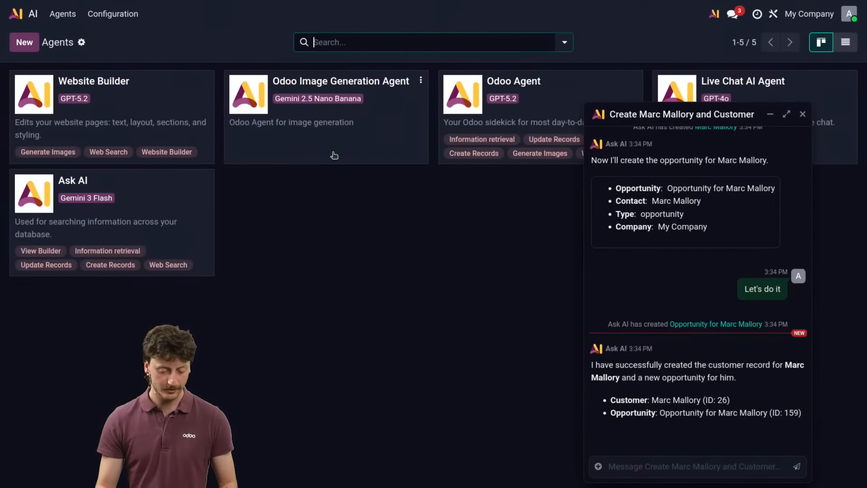
{"action": "left_click", "coordinate": [770, 114]}
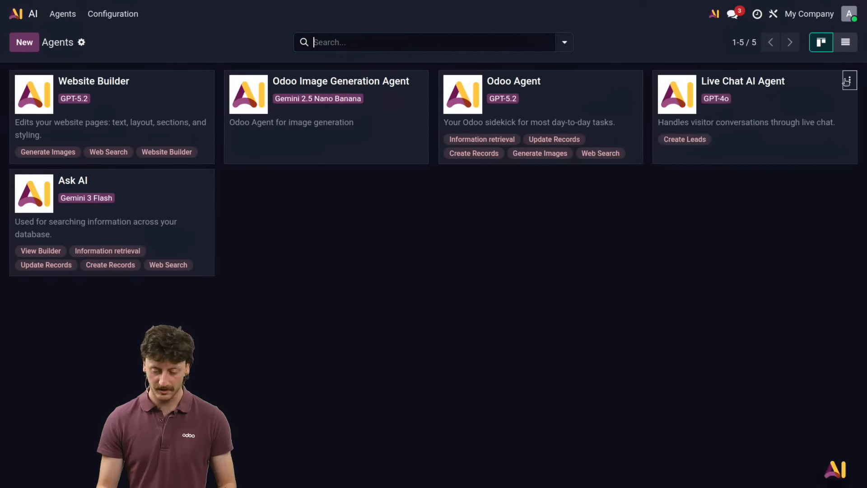
{"action": "left_click", "coordinate": [849, 81]}
{"action": "left_click", "coordinate": [809, 101]}
{"action": "scroll", "coordinate": [585, 196], "scroll_direction": "down", "scroll_amount": 5}
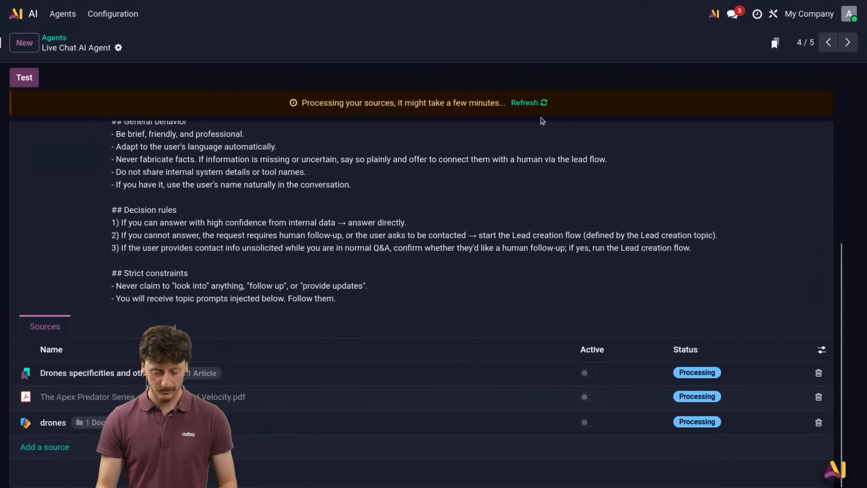
{"action": "left_click", "coordinate": [531, 103]}
{"action": "scroll", "coordinate": [744, 185], "scroll_direction": "down", "scroll_amount": 5}
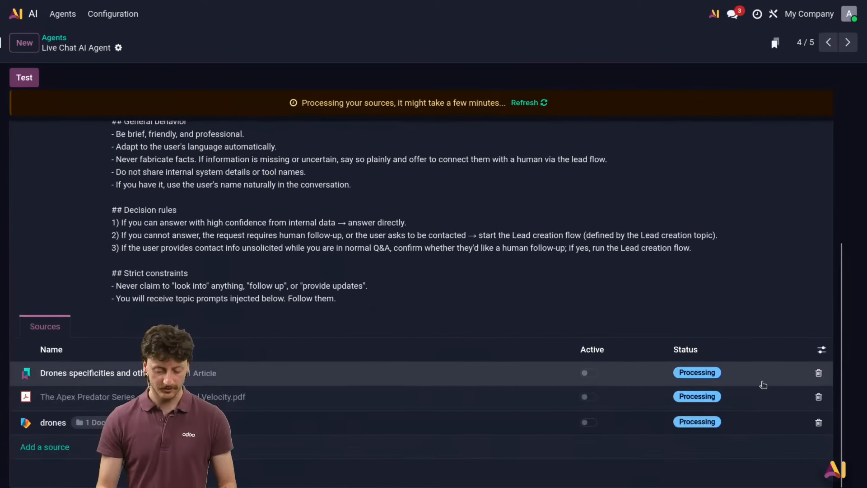
Step: Look through the Odoo Agent's configuration down to its sources and return to the list of agents
{"action": "left_click", "coordinate": [54, 38]}
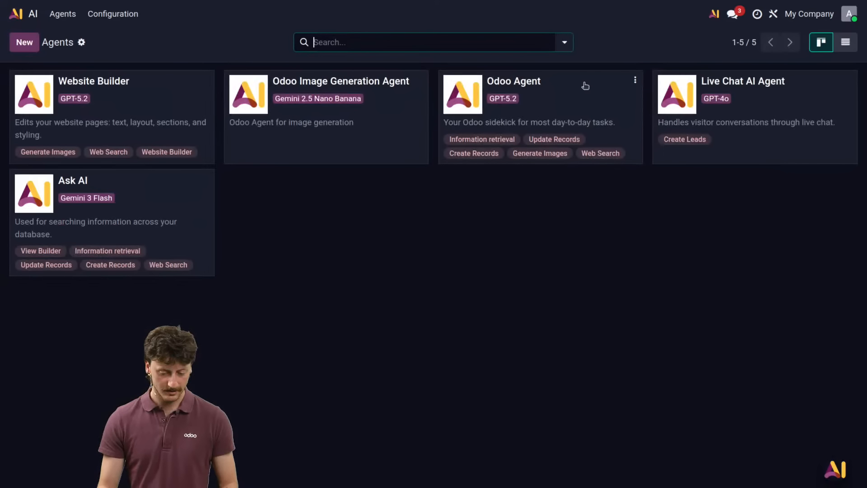
{"action": "left_click", "coordinate": [635, 80]}
{"action": "left_click", "coordinate": [614, 107]}
{"action": "scroll", "coordinate": [543, 239], "scroll_direction": "down", "scroll_amount": 5}
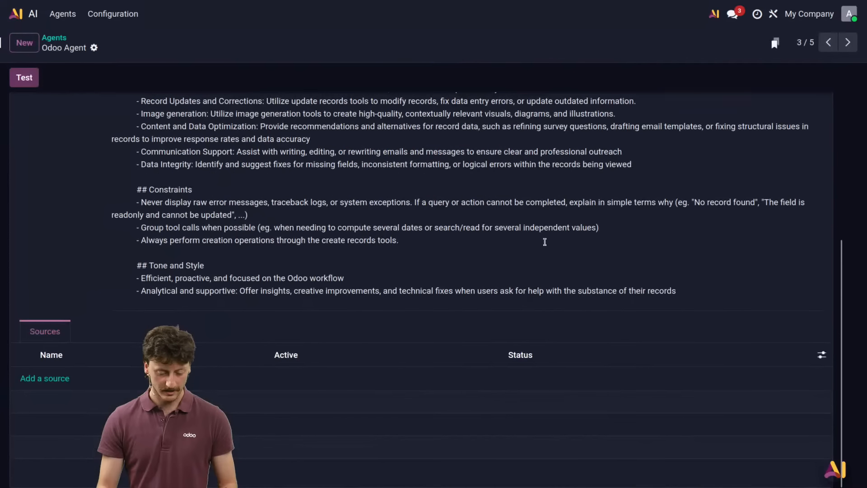
{"action": "left_click", "coordinate": [59, 40]}
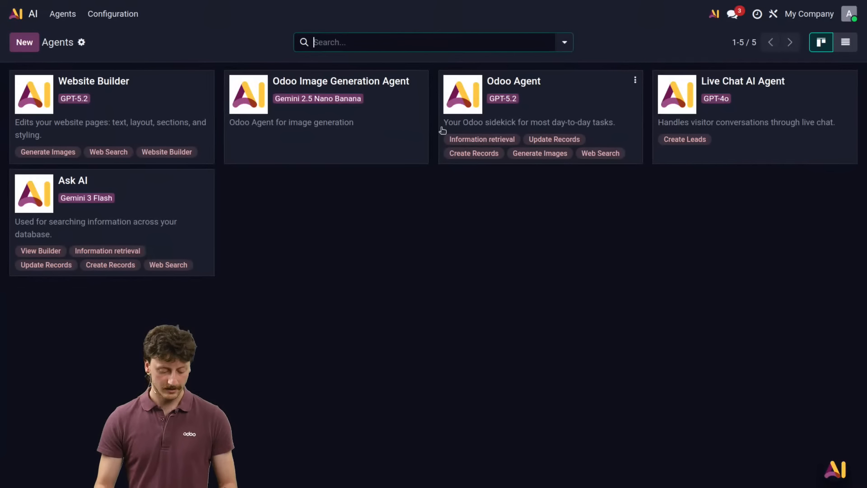
{"action": "key", "text": "ctrl+alt+Right"}
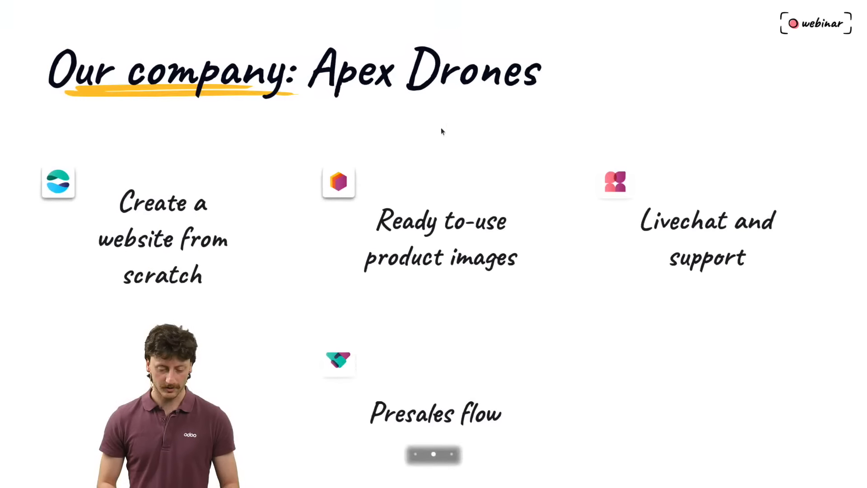
{"action": "left_click", "coordinate": [440, 145]}
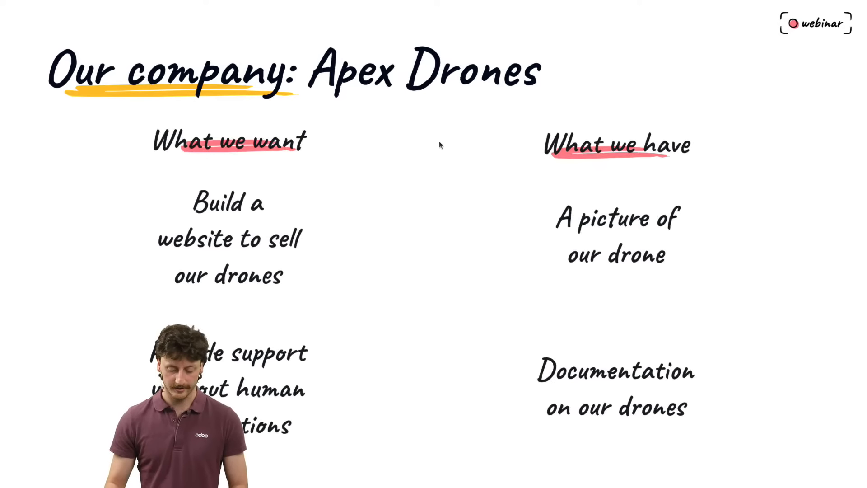
{"action": "left_click", "coordinate": [440, 144]}
{"action": "left_click", "coordinate": [441, 144]}
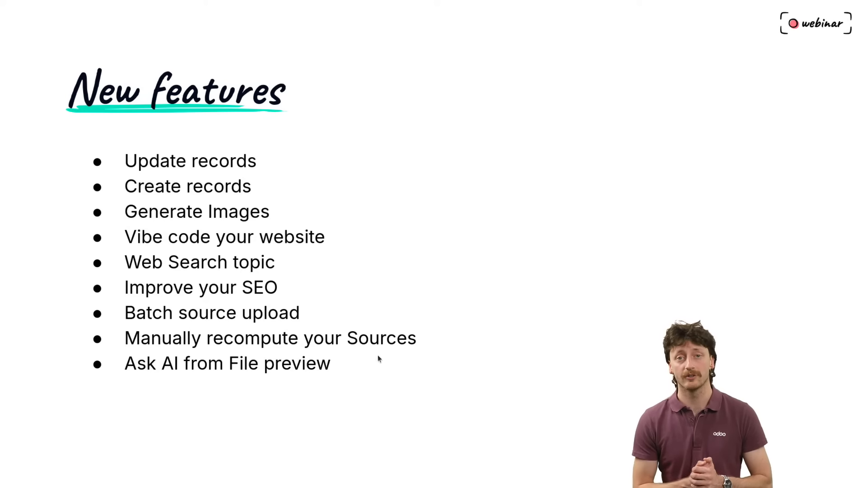
Step: Open the Live Chat AI Agent's configuration again and show the Last Updated on column in its sources list
{"action": "key", "text": "ctrl+alt+Right"}
{"action": "key", "text": "ctrl+alt+Right"}
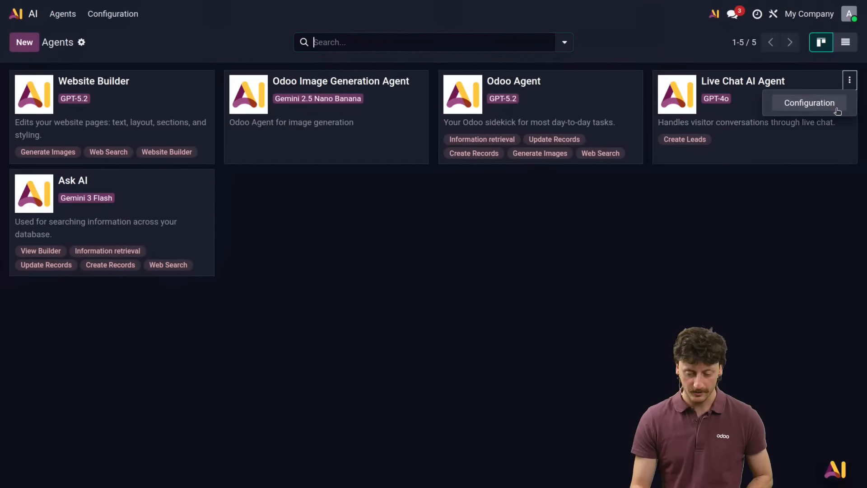
{"action": "left_click", "coordinate": [835, 108]}
{"action": "scroll", "coordinate": [732, 316], "scroll_direction": "down", "scroll_amount": 5}
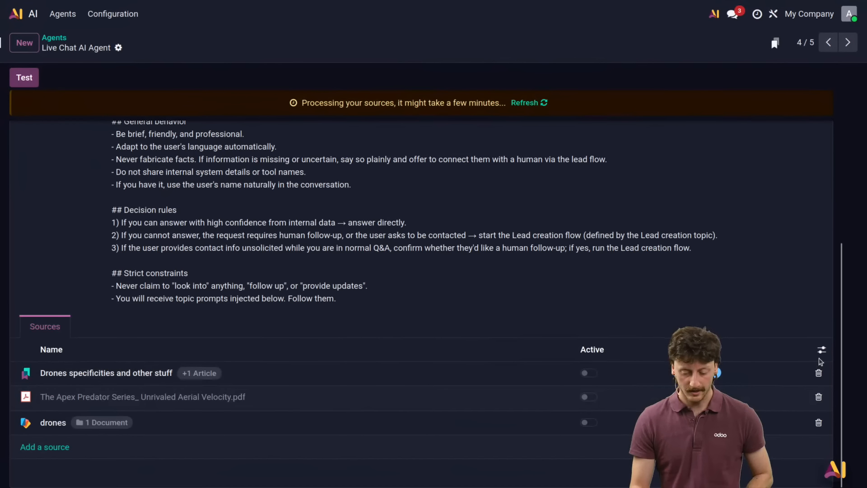
{"action": "left_click", "coordinate": [821, 349]}
{"action": "left_click", "coordinate": [782, 324]}
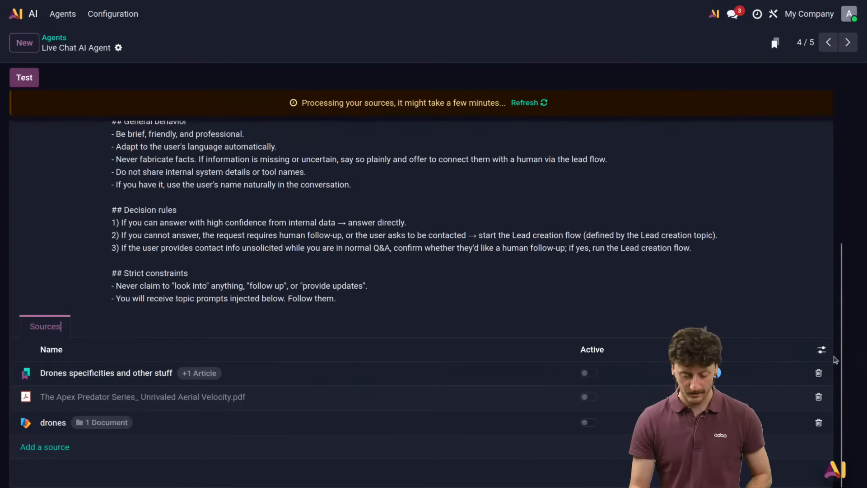
{"action": "left_click", "coordinate": [822, 350]}
{"action": "left_click", "coordinate": [765, 373]}
{"action": "left_click", "coordinate": [767, 374]}
{"action": "left_click", "coordinate": [767, 373]}
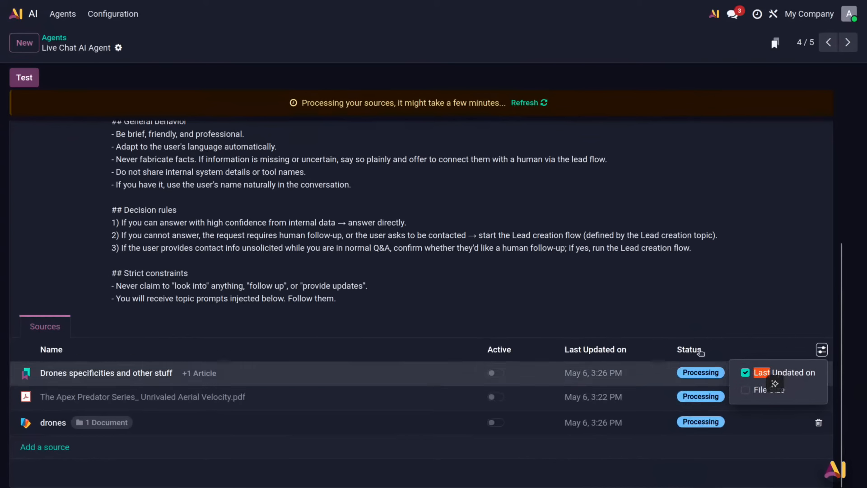
{"action": "left_click", "coordinate": [663, 332]}
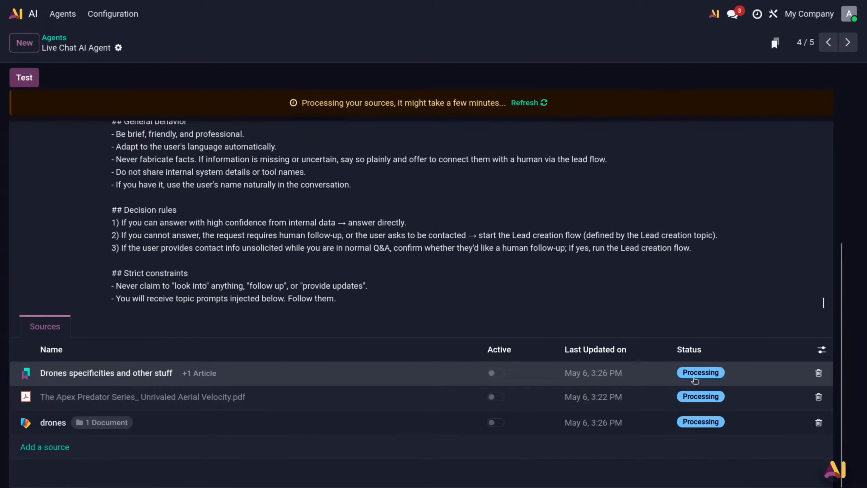
Step: Remove the source "The Apex Predator Series_ Unrivaled Aerial Velocity.pdf" from the Live Chat AI Agent, save the change and reload the page
{"action": "left_click", "coordinate": [818, 397]}
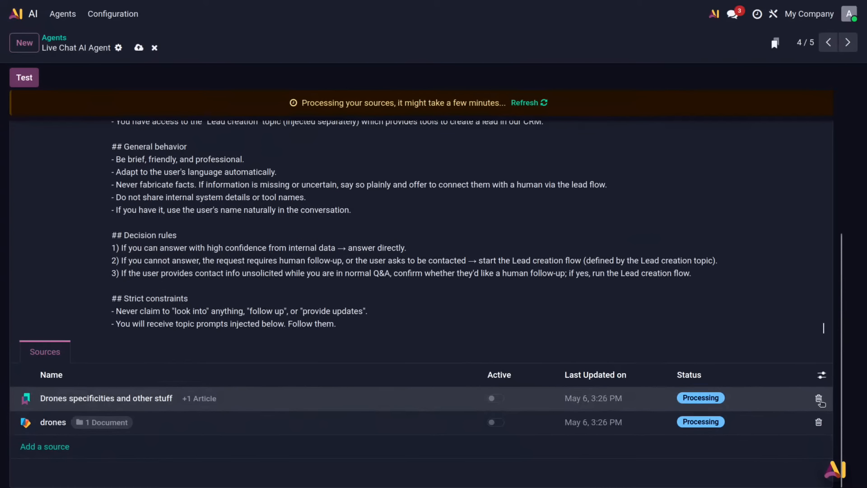
{"action": "left_click", "coordinate": [139, 47]}
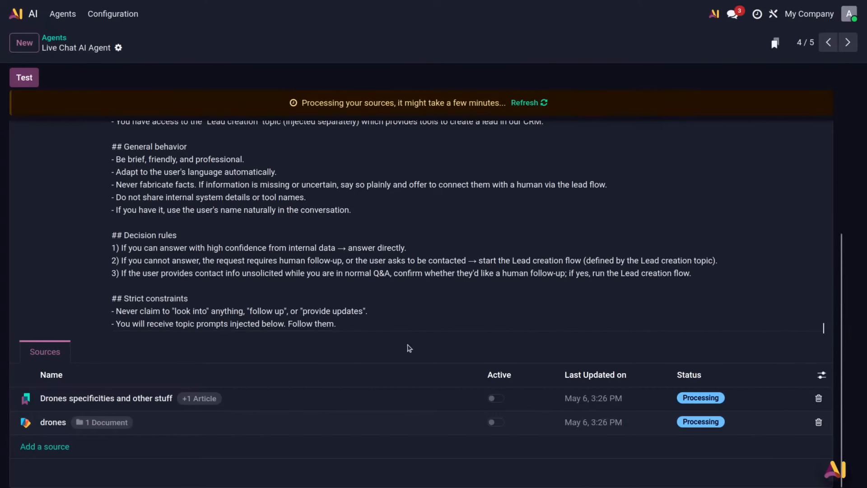
{"action": "key", "text": "F5"}
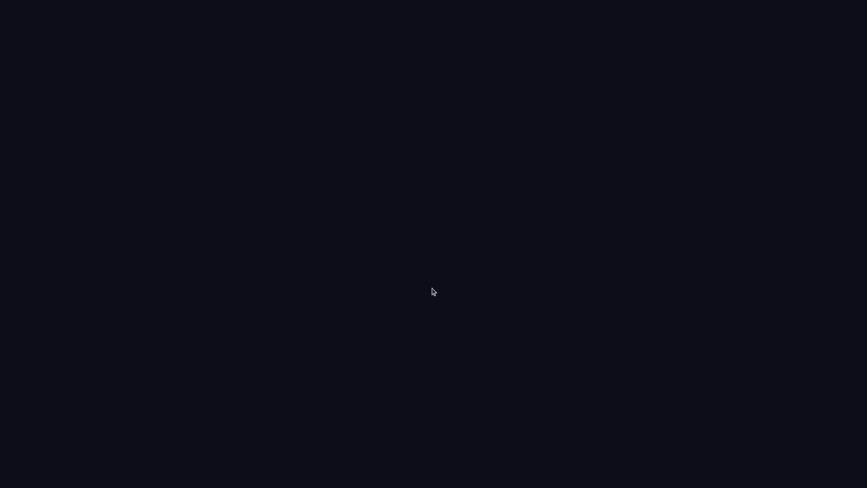